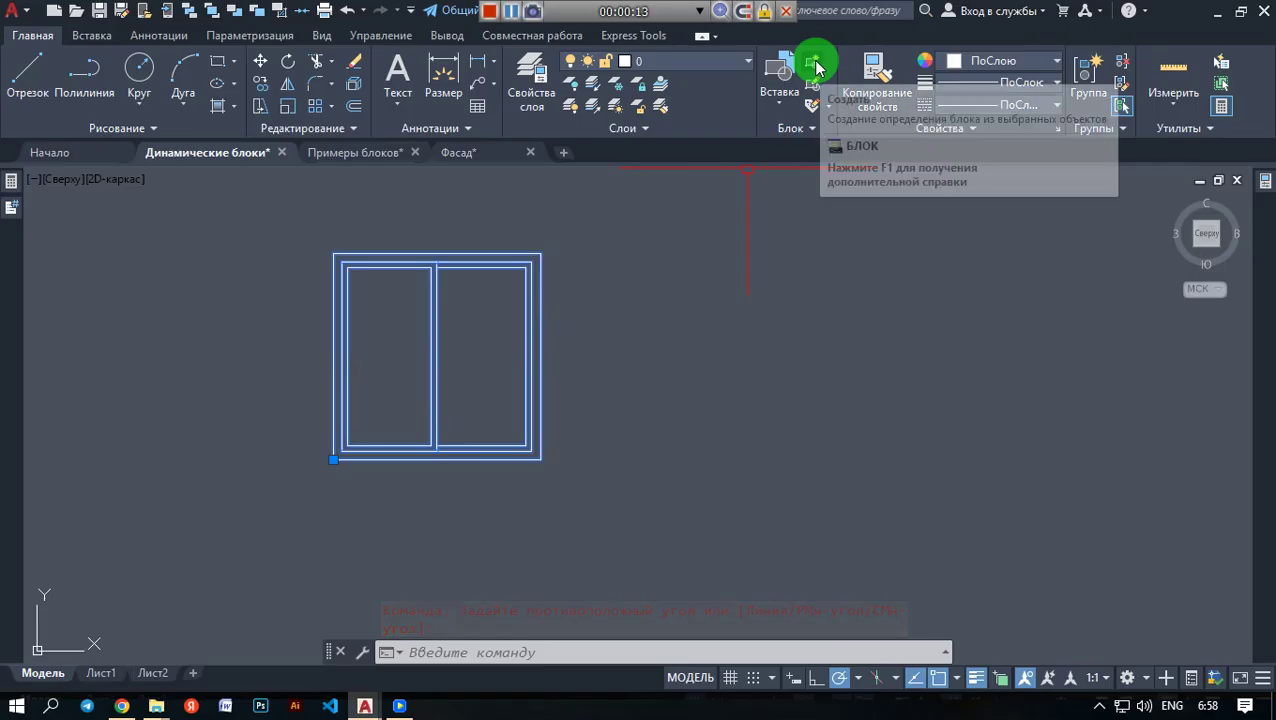
- Start a block definition from the selected window, with its outer lower-left corner as base point and the name Окно
left_click(815, 66)
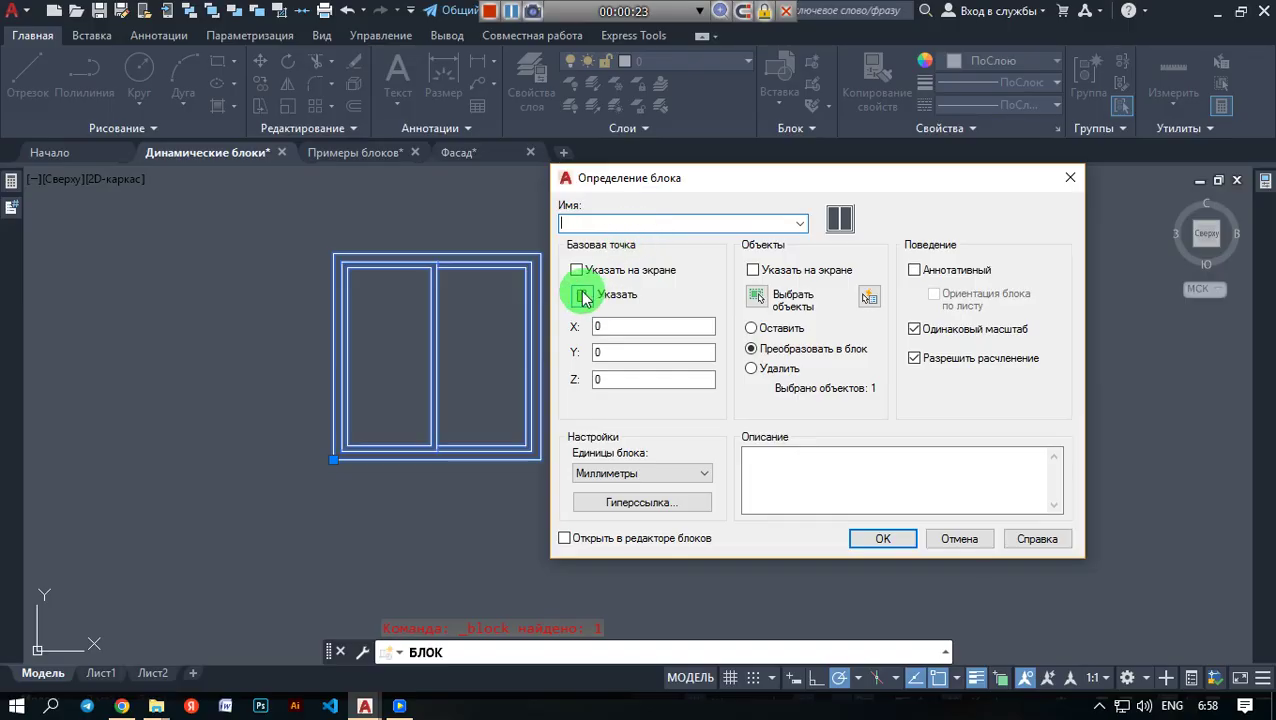
left_click(583, 296)
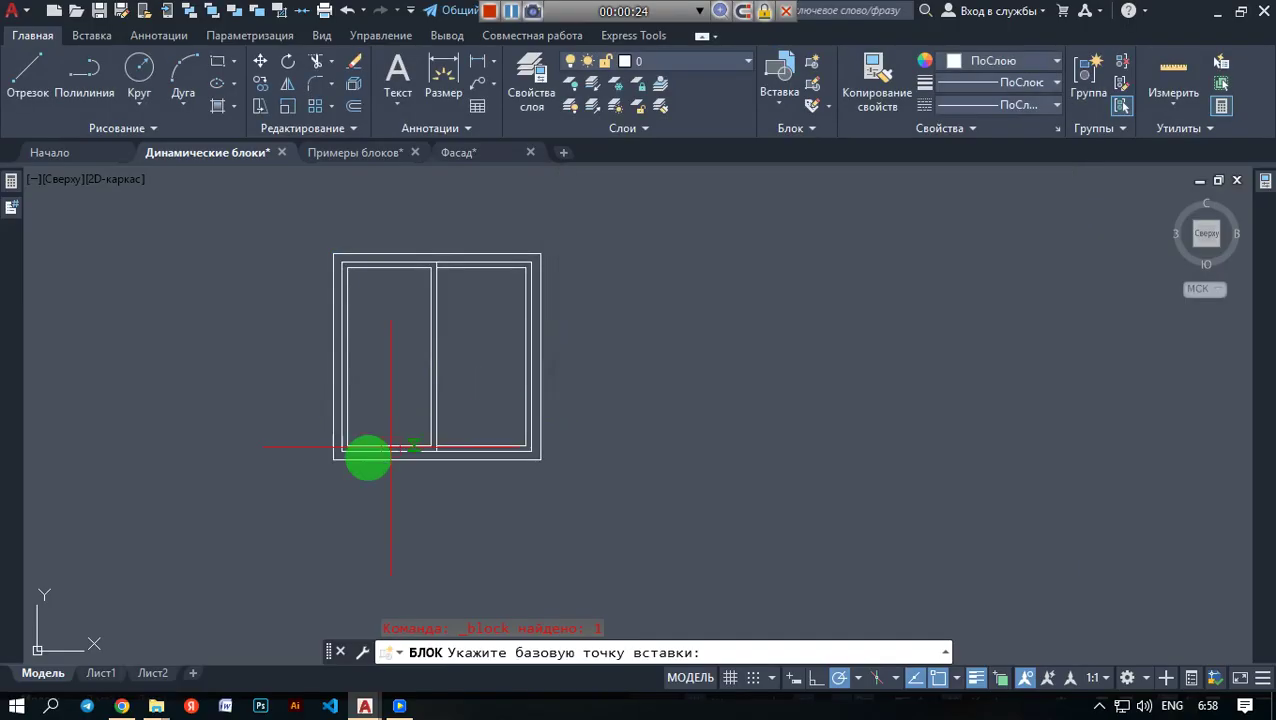
scroll(335, 458, "up", 4)
left_click(319, 476)
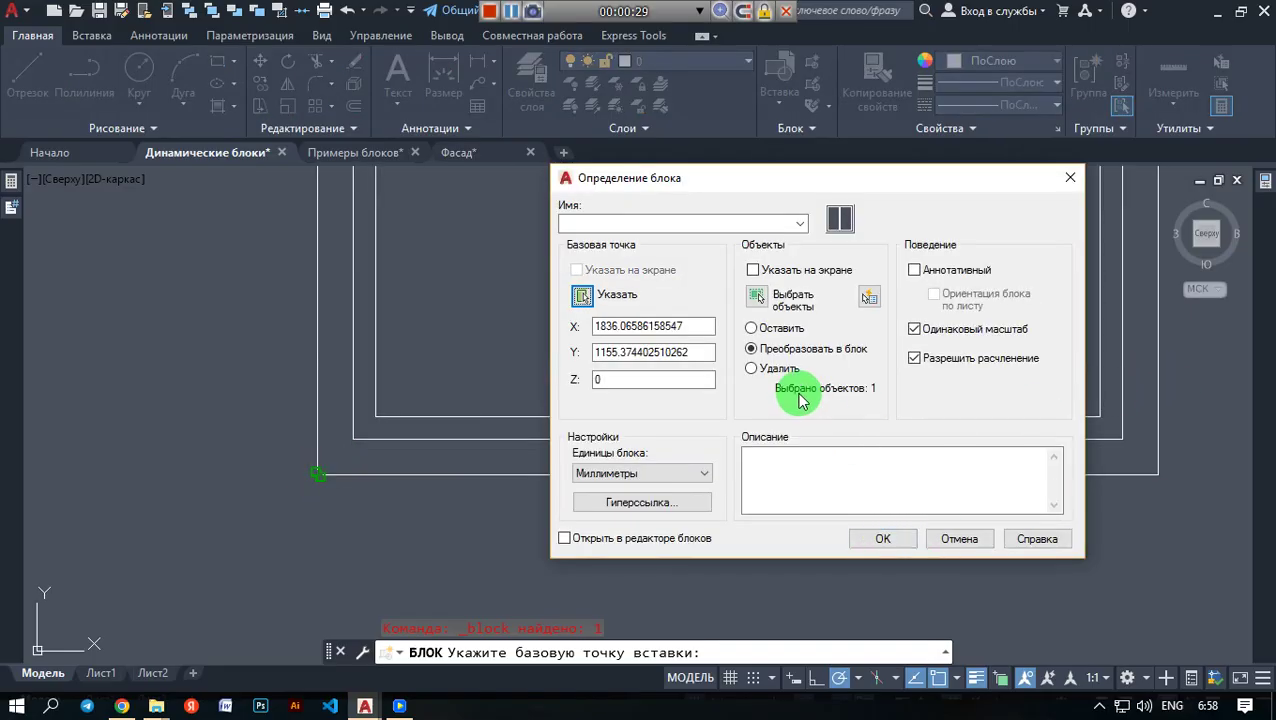
left_click(615, 221)
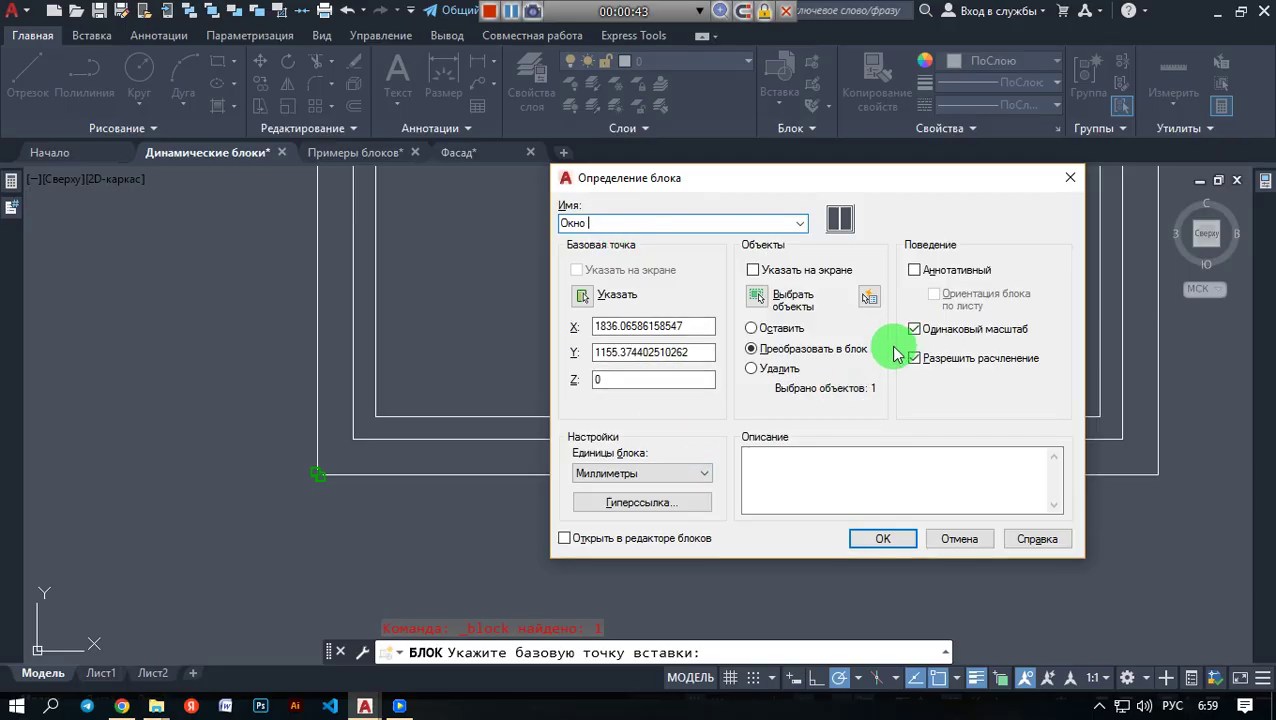
key("Print")
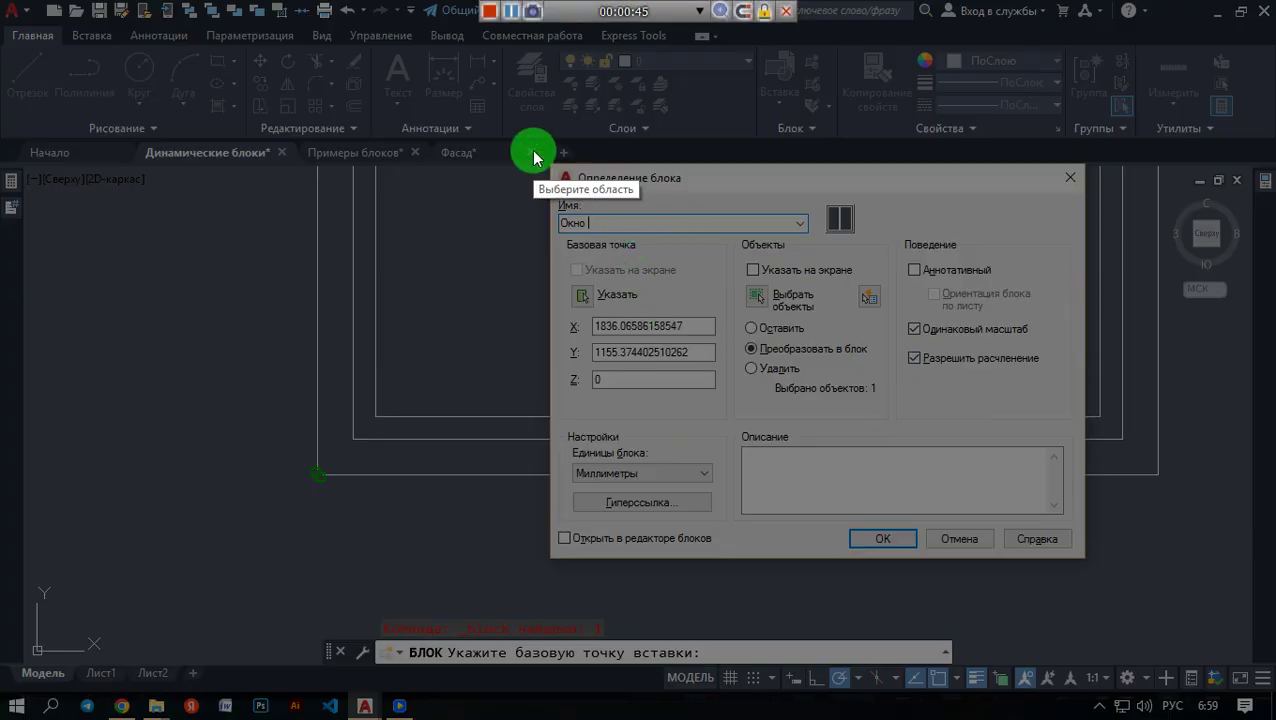
left_click_drag(546, 152, 1121, 605)
left_click(1108, 625)
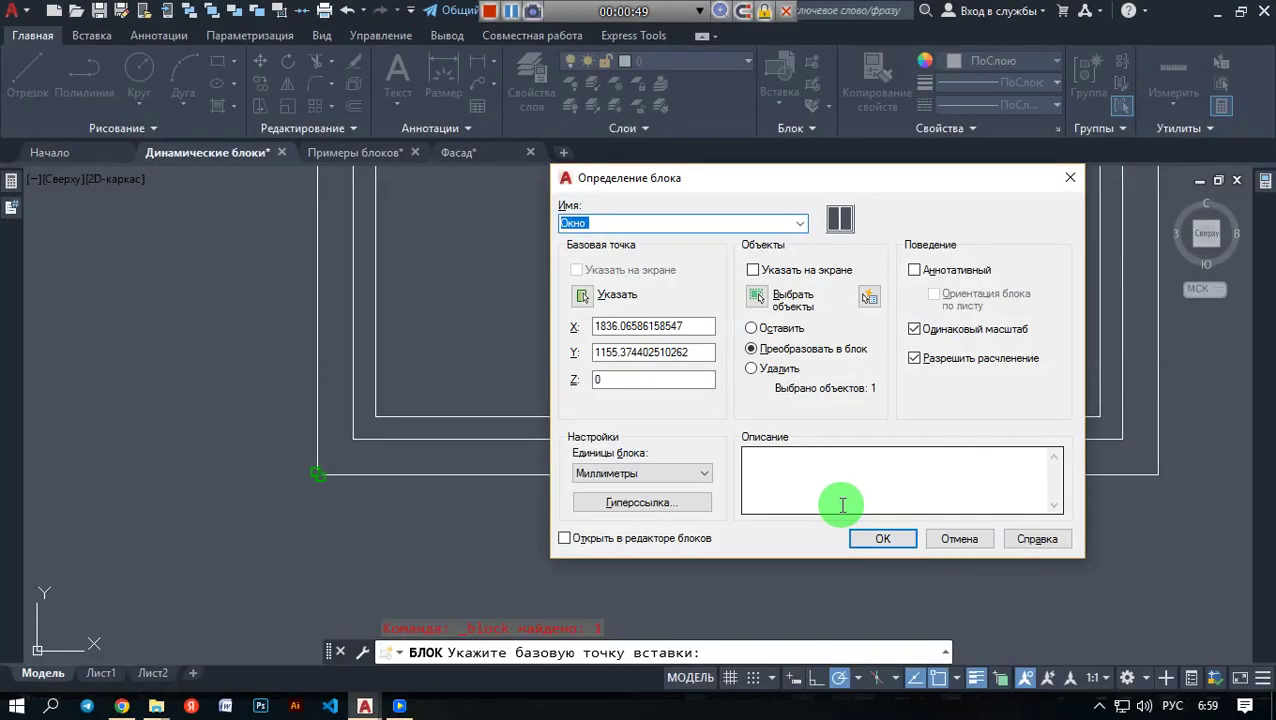
- Capture the area around the block definition dialog, box the name and base point pick in red, and draw an arrow to the window's corner
key("Print")
left_click_drag(159, 89, 1157, 638)
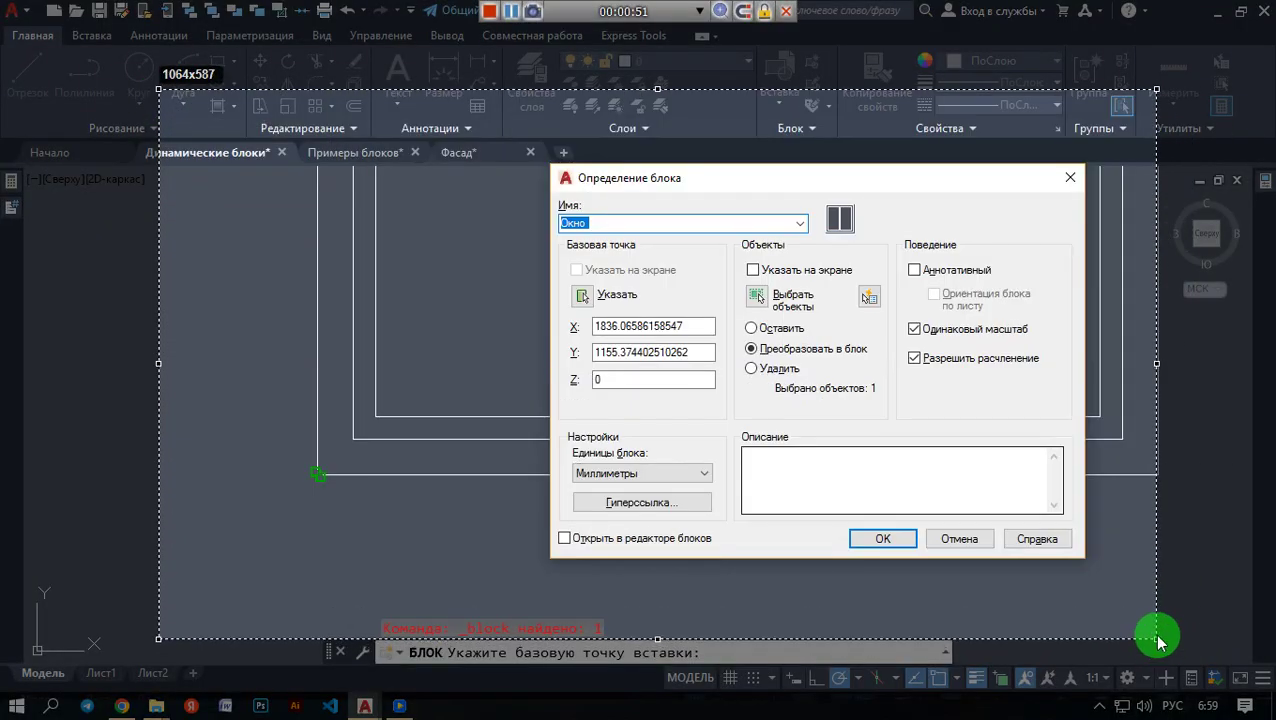
left_click(1175, 535)
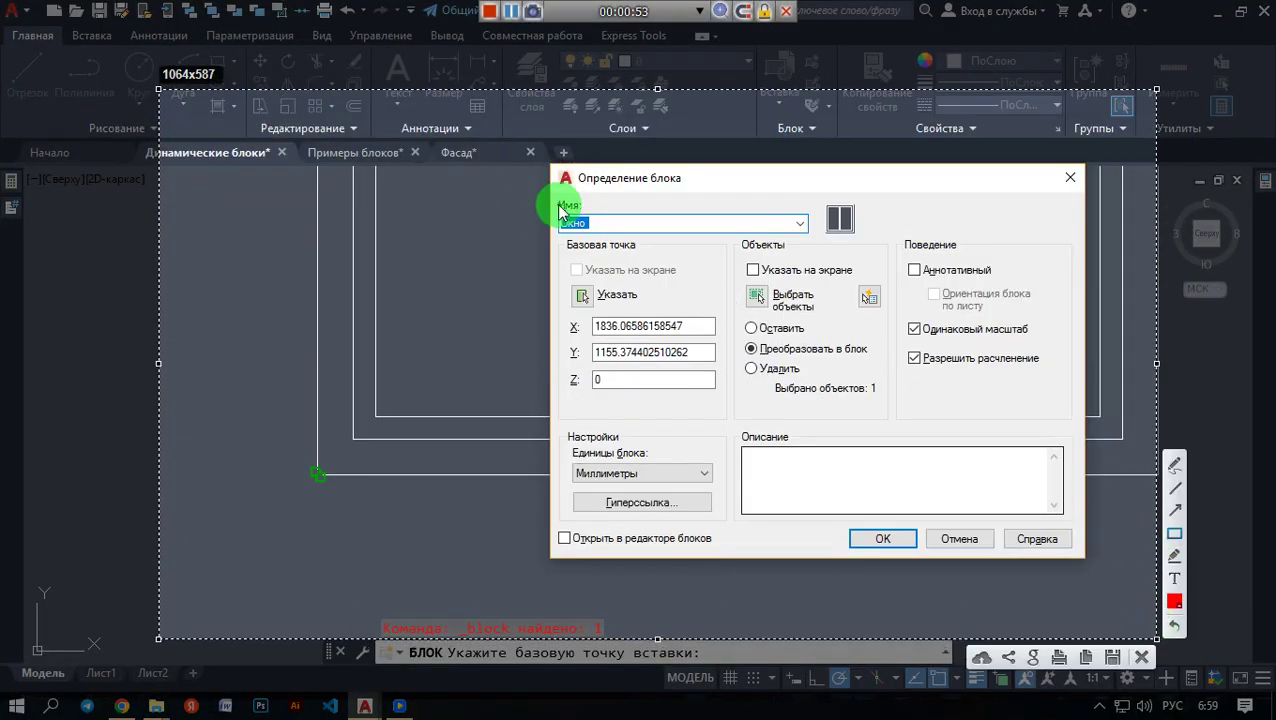
mouse_move(558, 205)
left_mouse_down()
mouse_move(678, 234)
mouse_move(813, 237)
left_mouse_up()
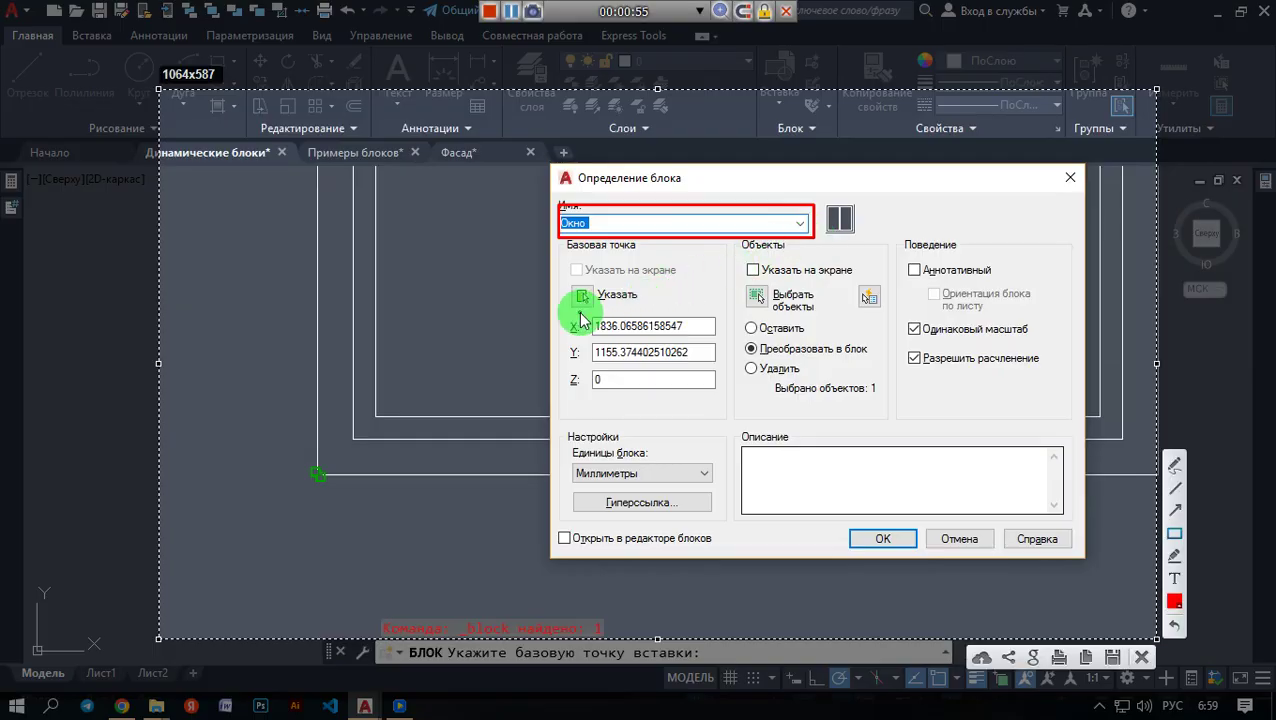
left_click_drag(567, 282, 670, 318)
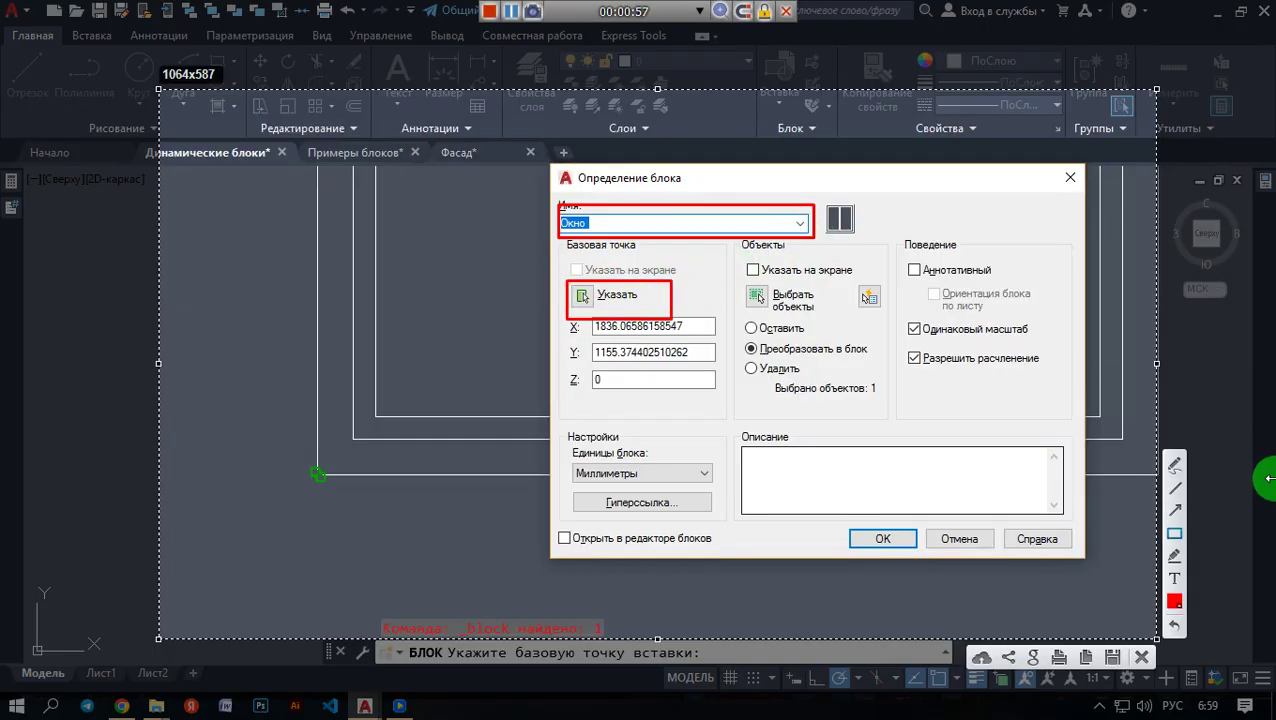
left_click_drag(583, 297, 318, 473)
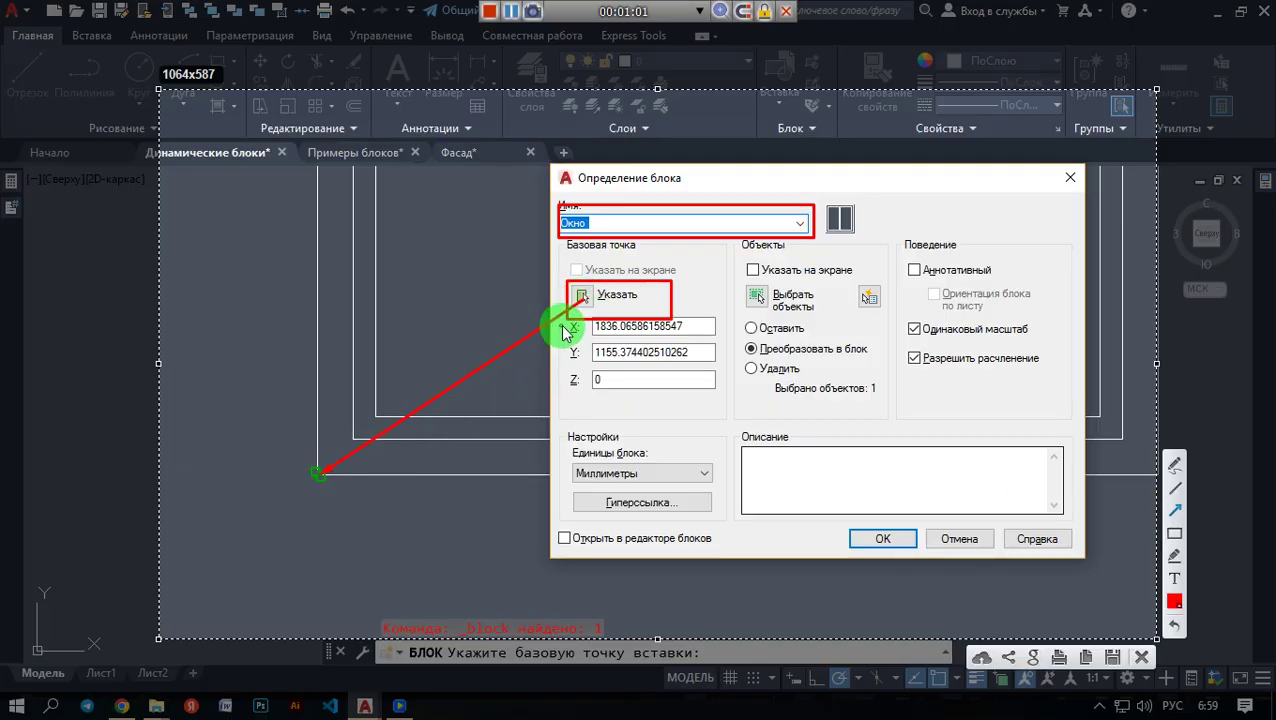
- Box the coordinates, block units, convert-to-block, uniform scale and allow-exploding options in red on the capture, and discard it
left_click(1180, 535)
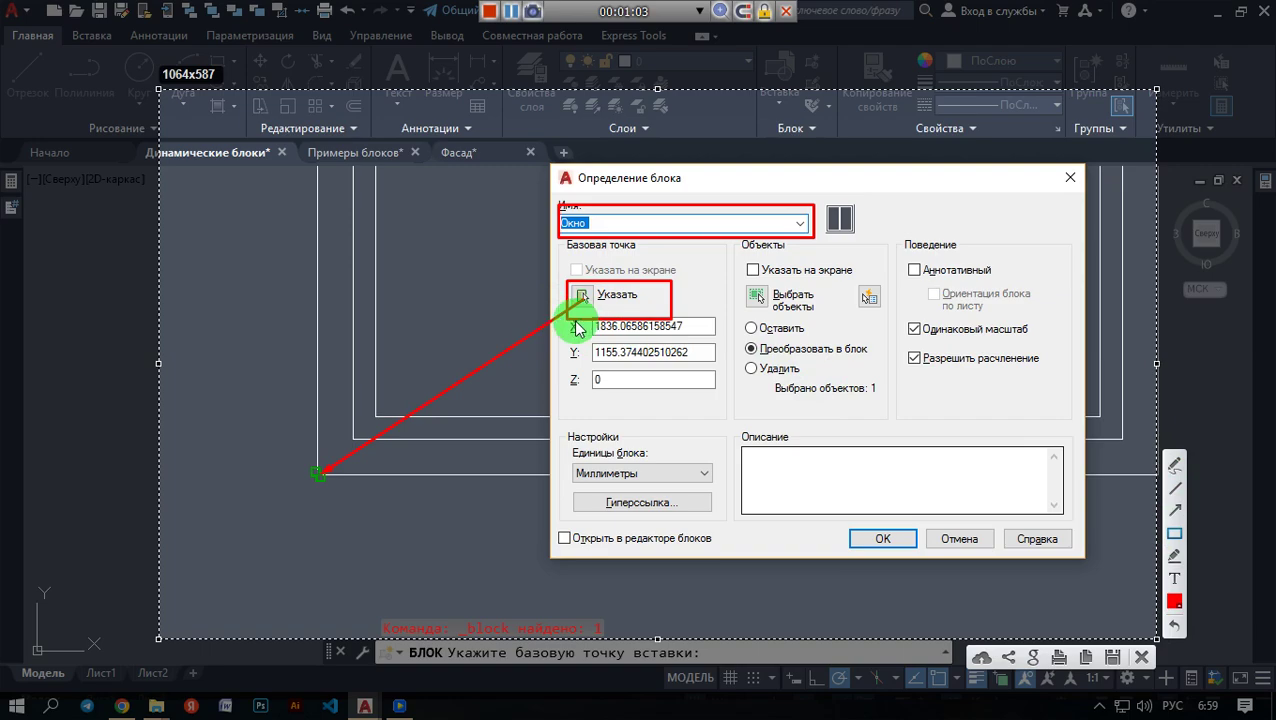
left_click_drag(568, 320, 727, 392)
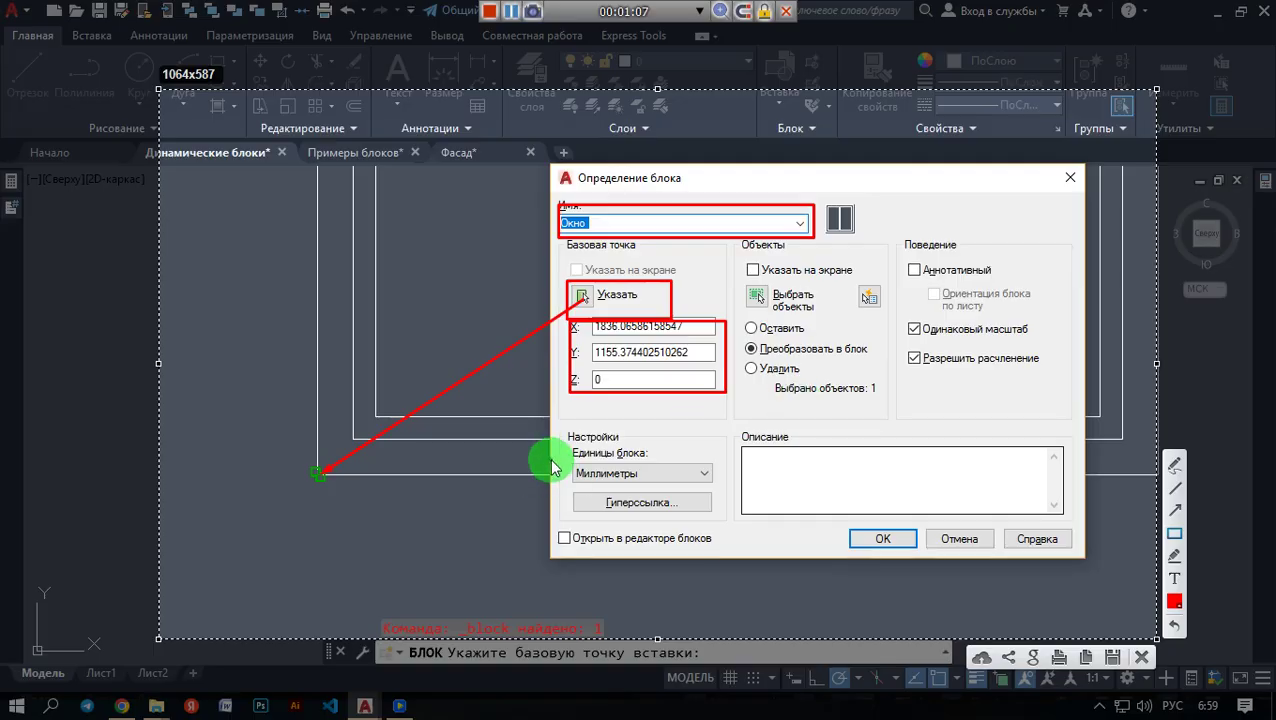
mouse_move(564, 447)
left_mouse_down()
mouse_move(701, 493)
mouse_move(725, 481)
left_mouse_up()
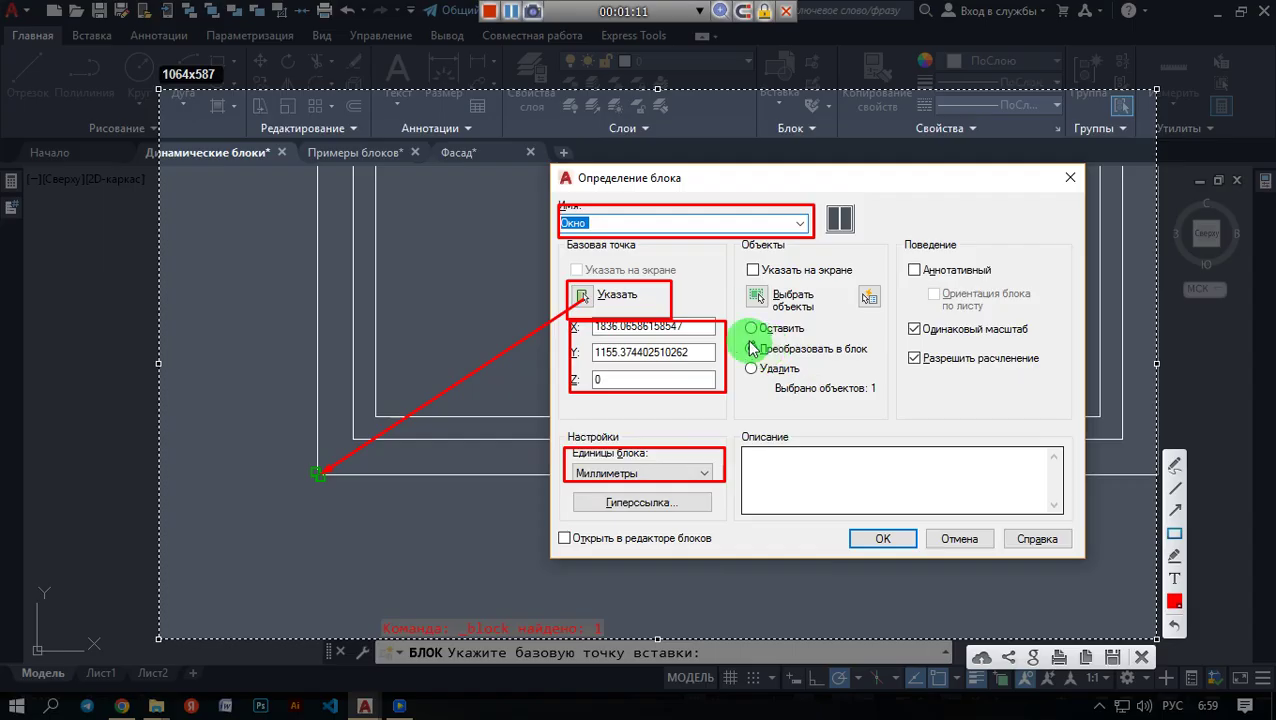
left_click_drag(739, 337, 874, 358)
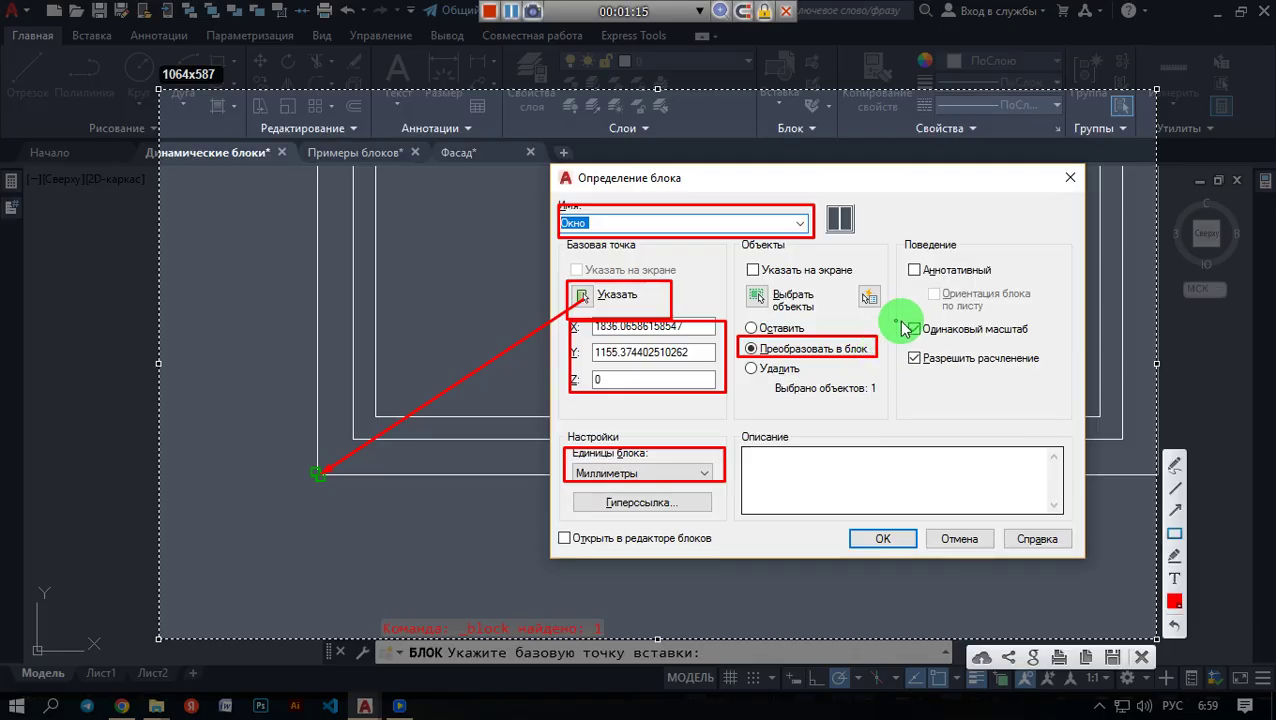
left_click_drag(905, 321, 1038, 343)
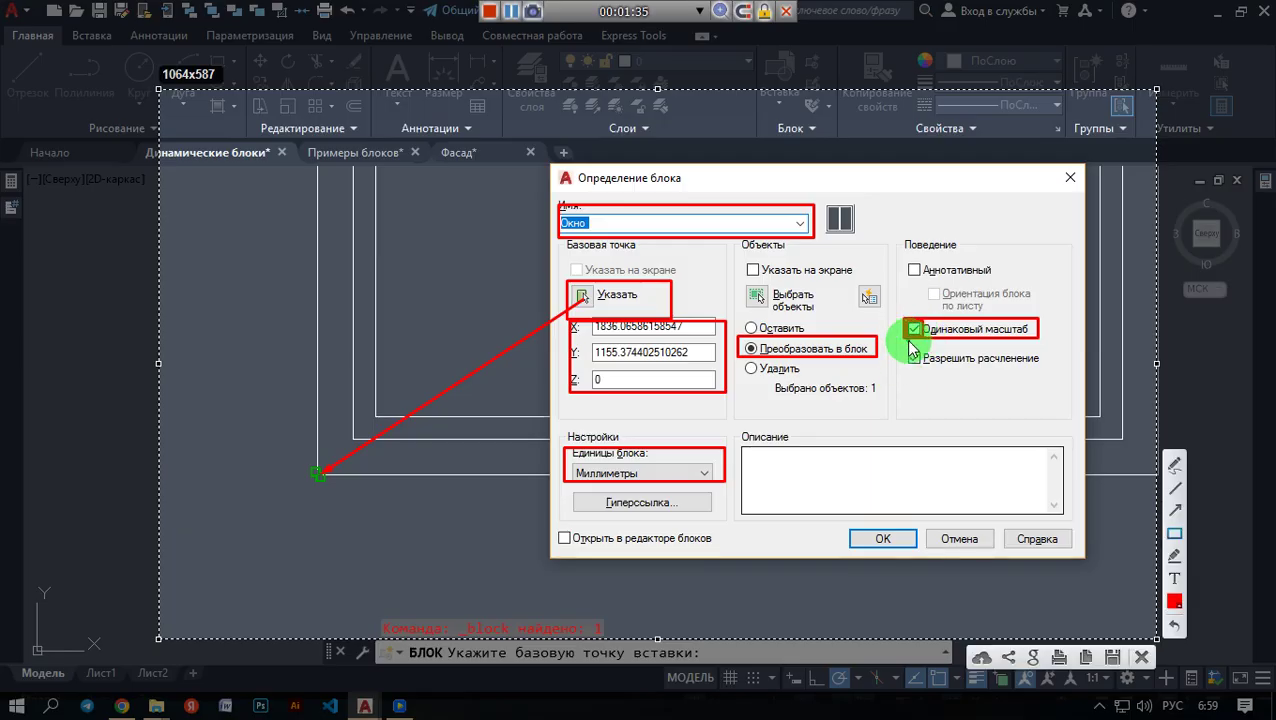
mouse_move(920, 341)
left_mouse_down()
mouse_move(985, 372)
mouse_move(1058, 375)
left_mouse_up()
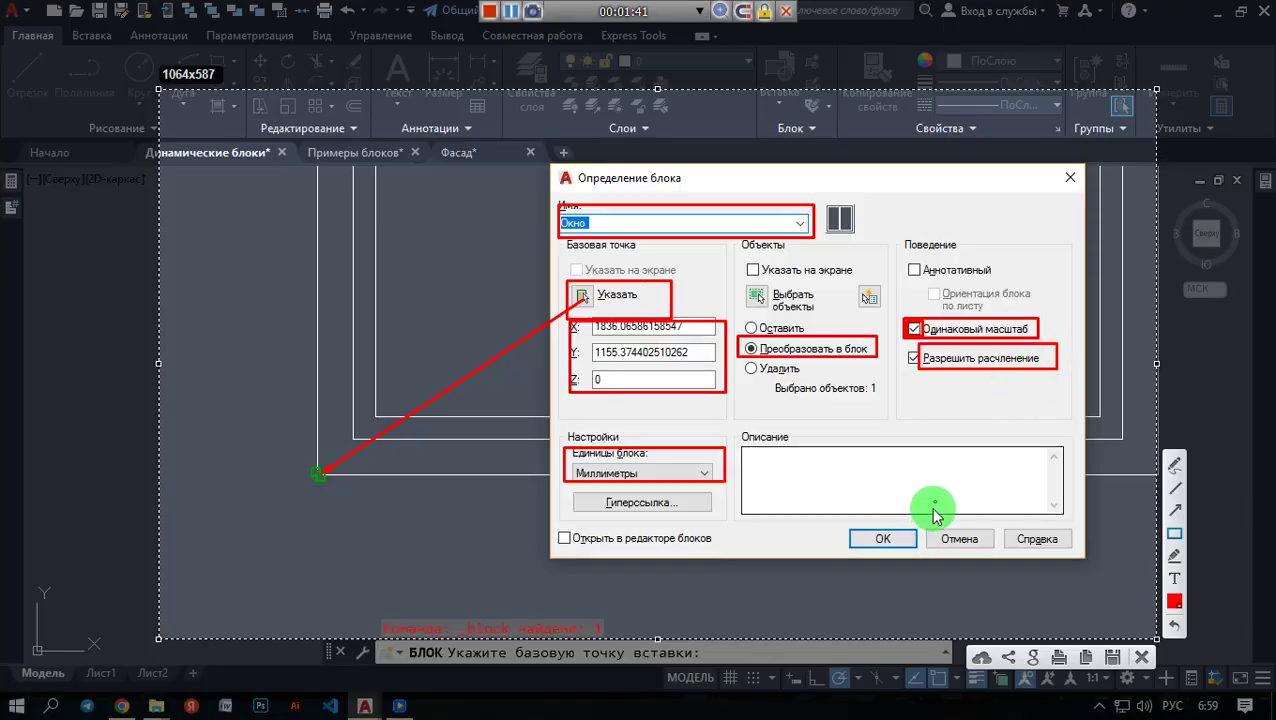
left_click_drag(904, 320, 922, 374)
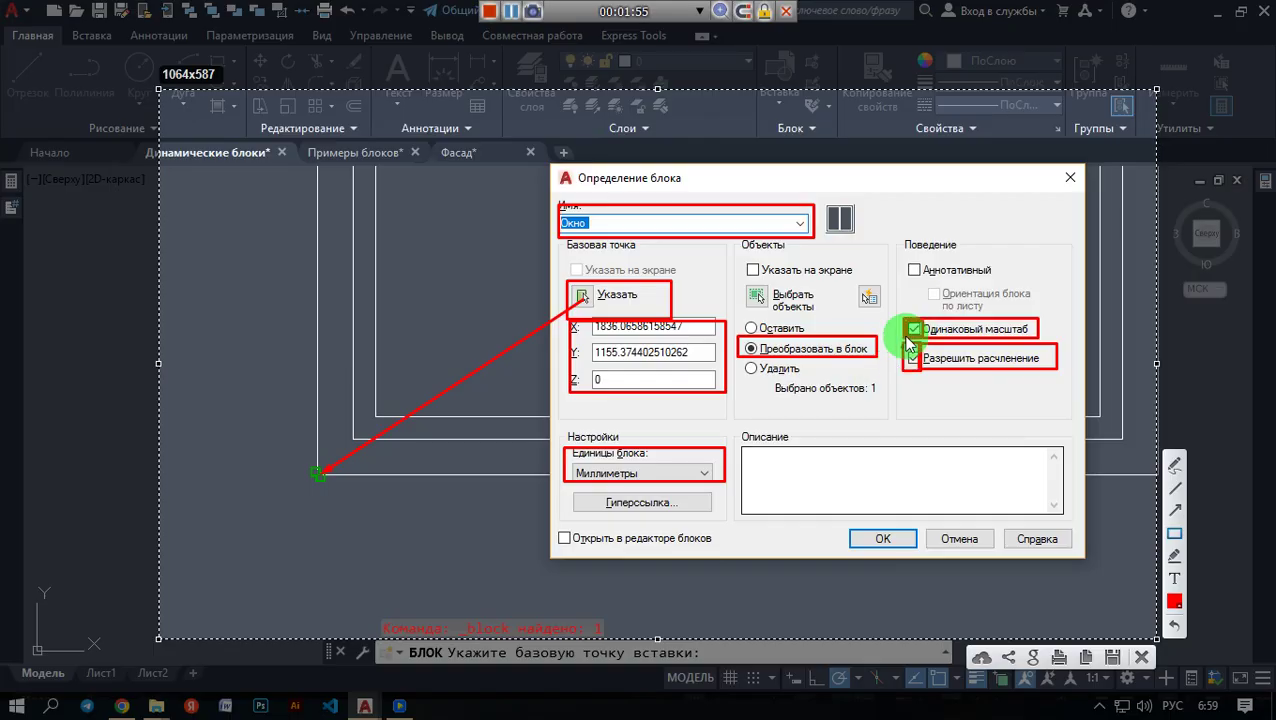
left_click_drag(904, 344, 920, 371)
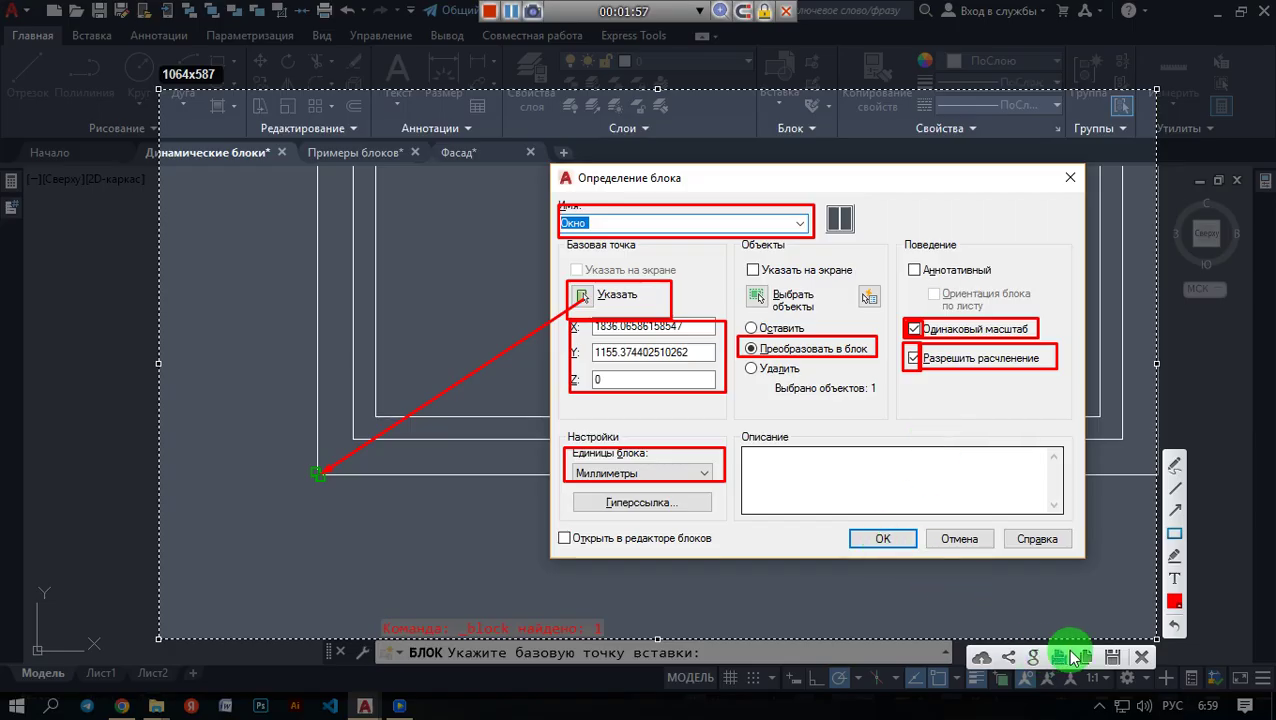
left_click(1141, 660)
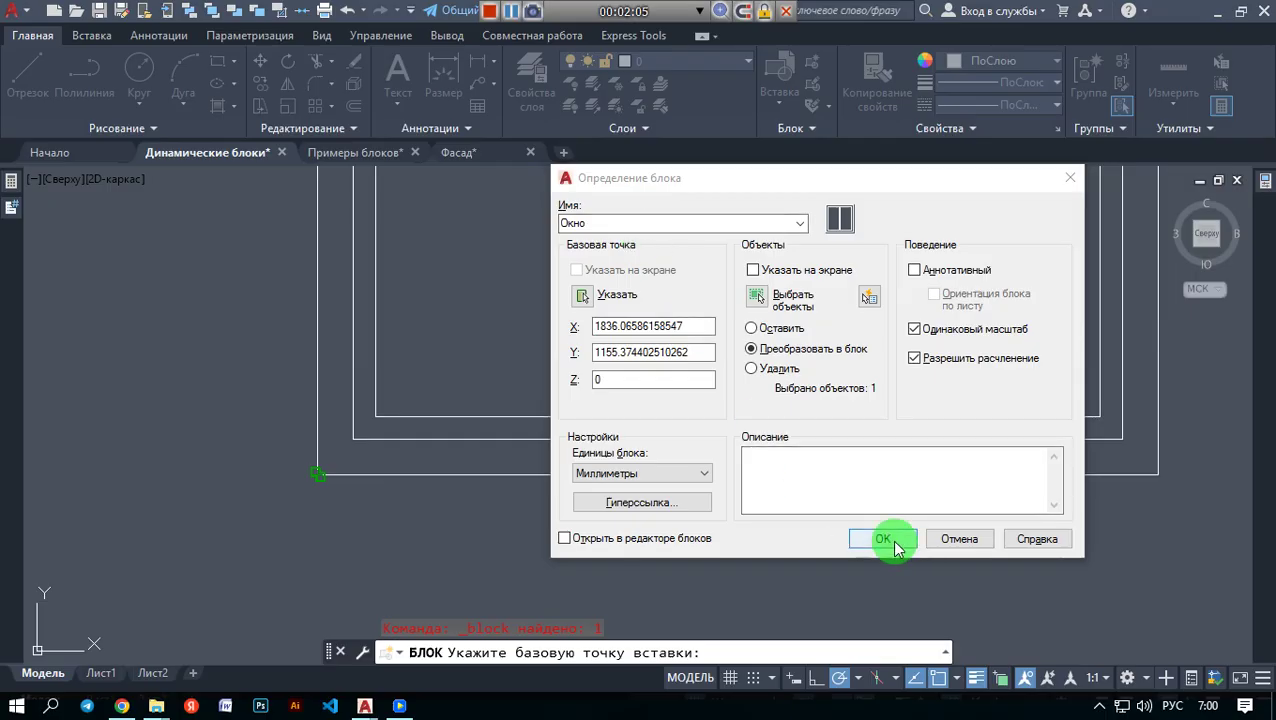
- Change the block name to Окно 2 and create the block definition
left_click(622, 224)
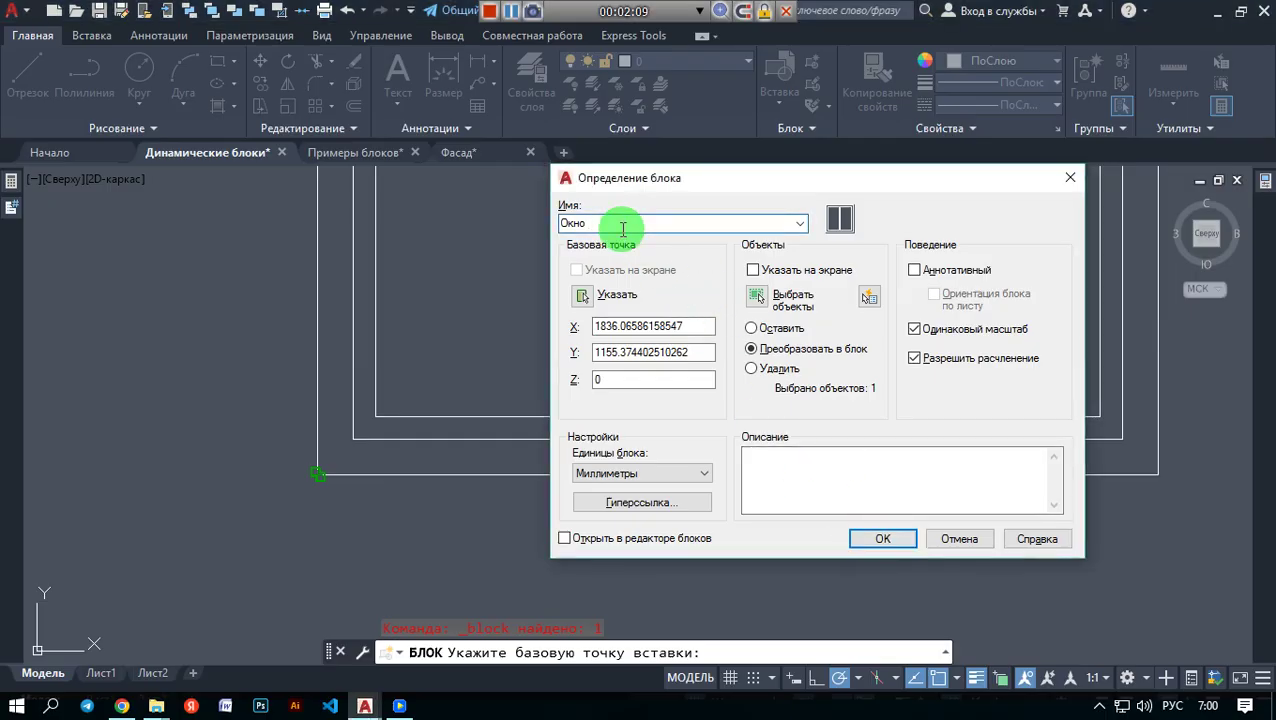
type("2")
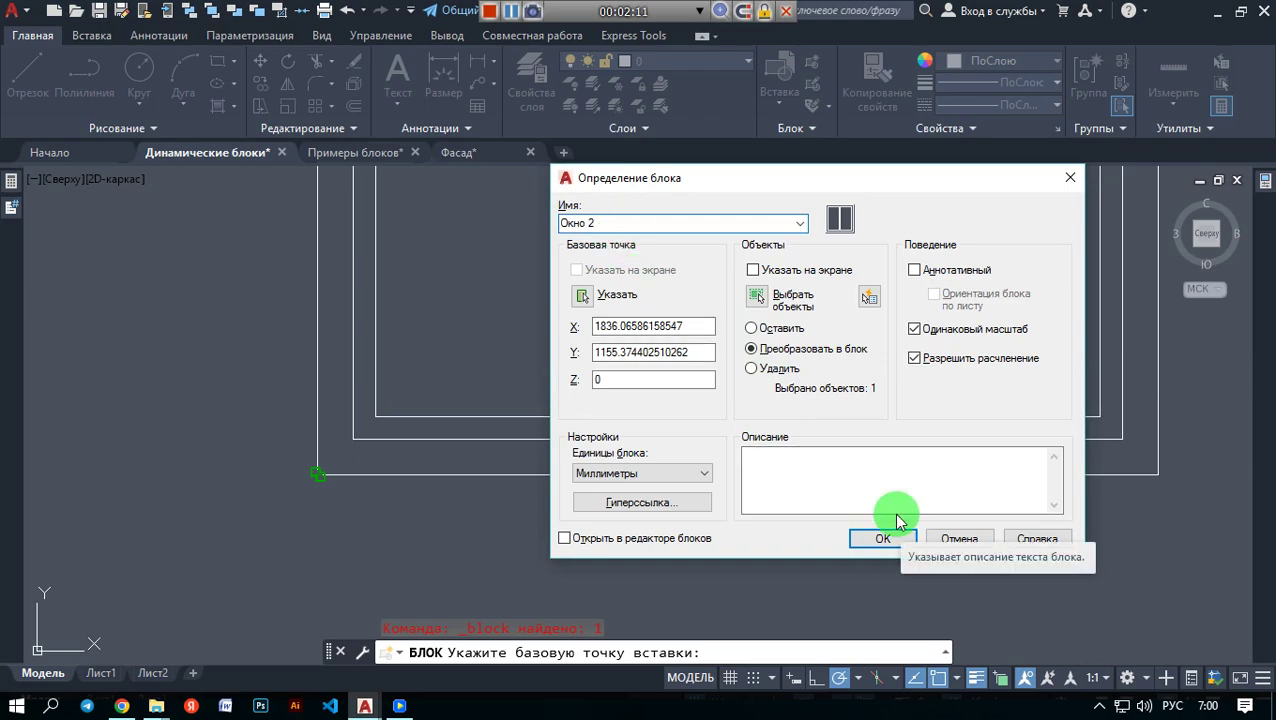
left_click(876, 540)
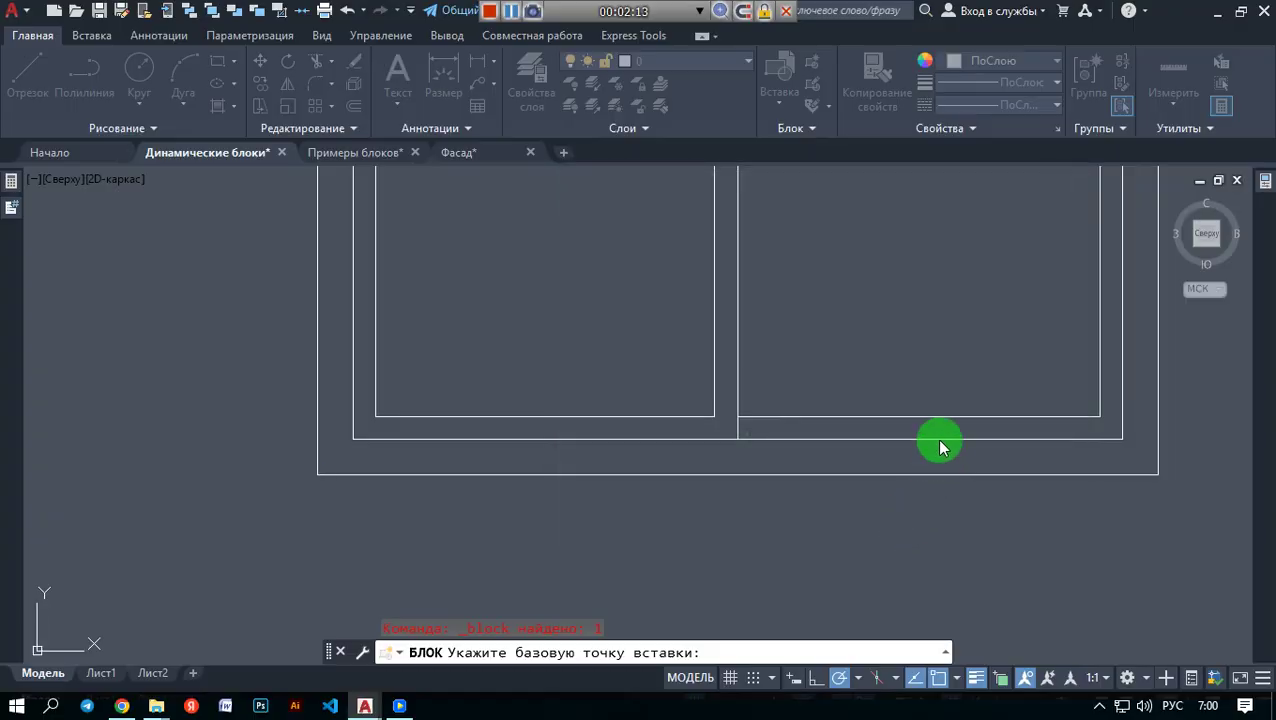
left_click(955, 372)
- Insert a copy of the Окно 2 block beside the original window, with their bottom edges aligned
scroll(709, 510, "down", 3)
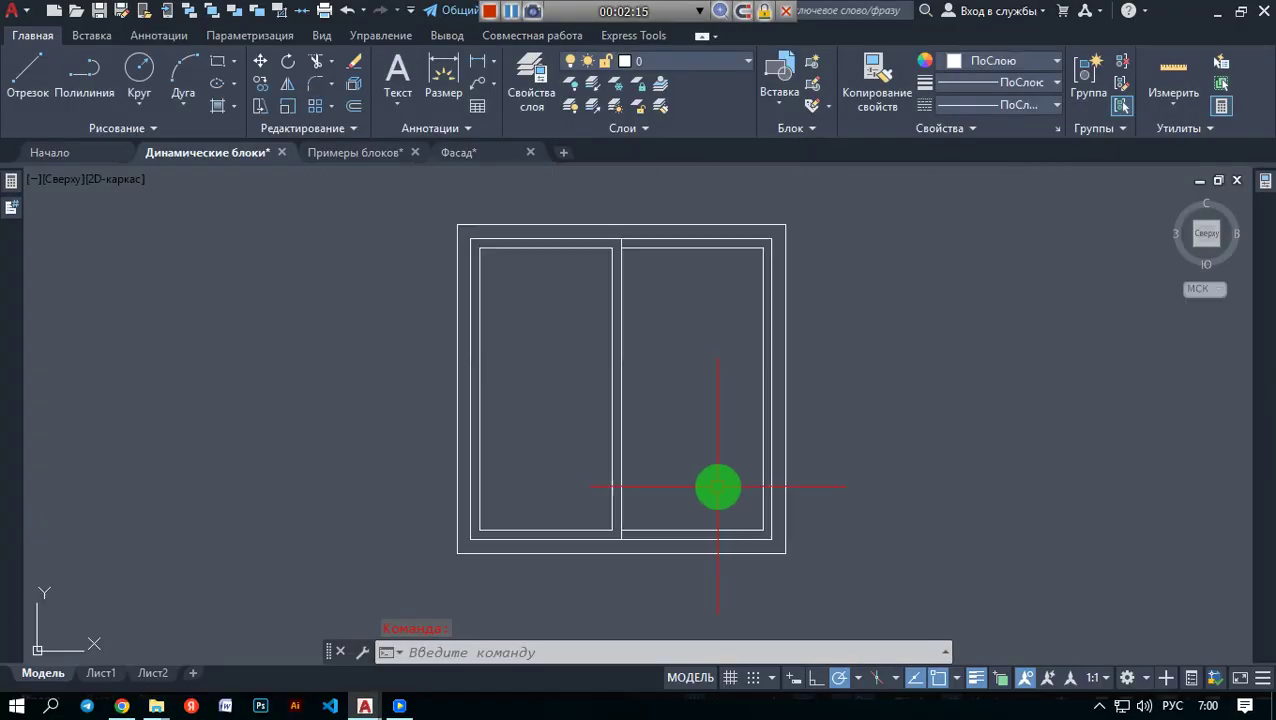
scroll(718, 487, "down", 2)
middle_click_drag(726, 461, 638, 427)
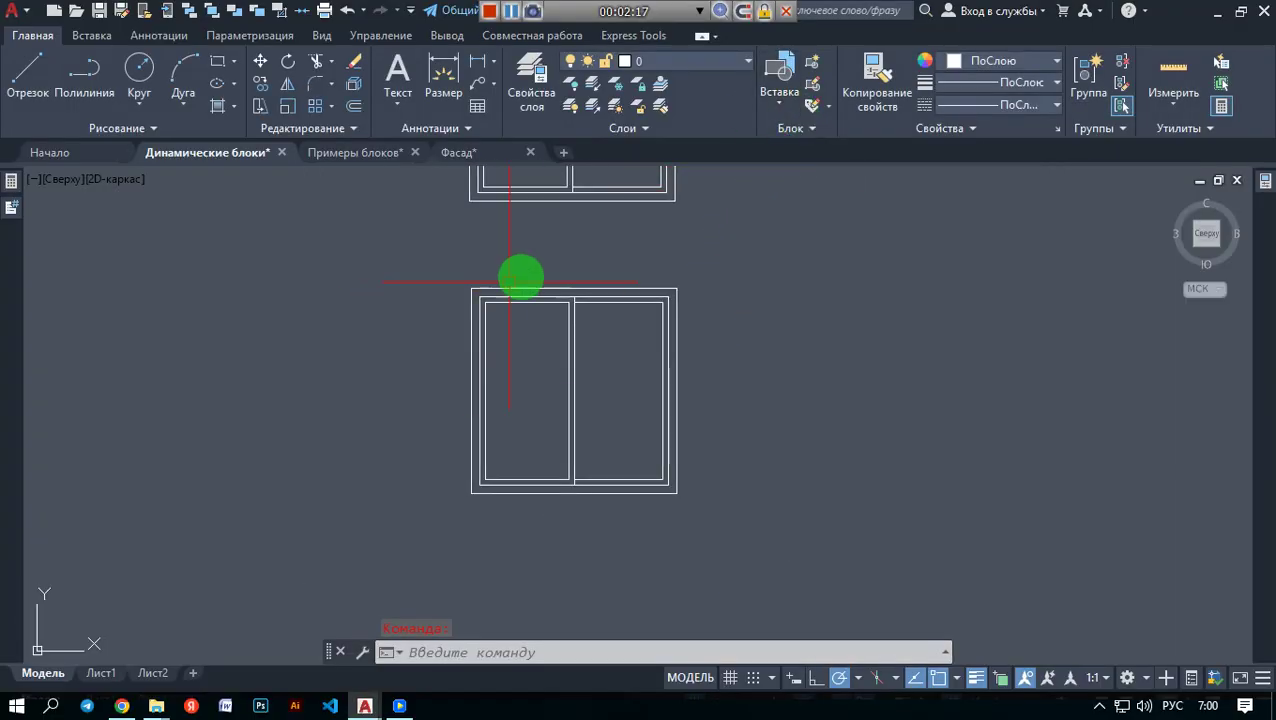
left_click(778, 104)
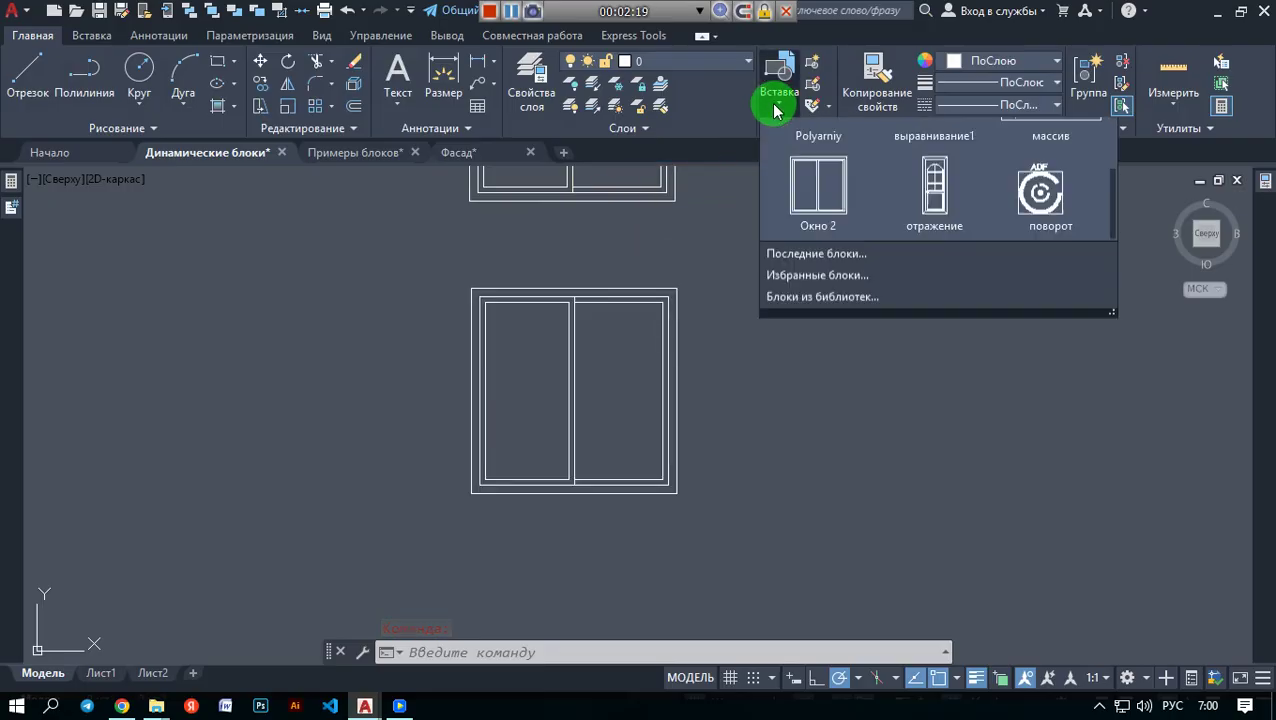
left_click(817, 271)
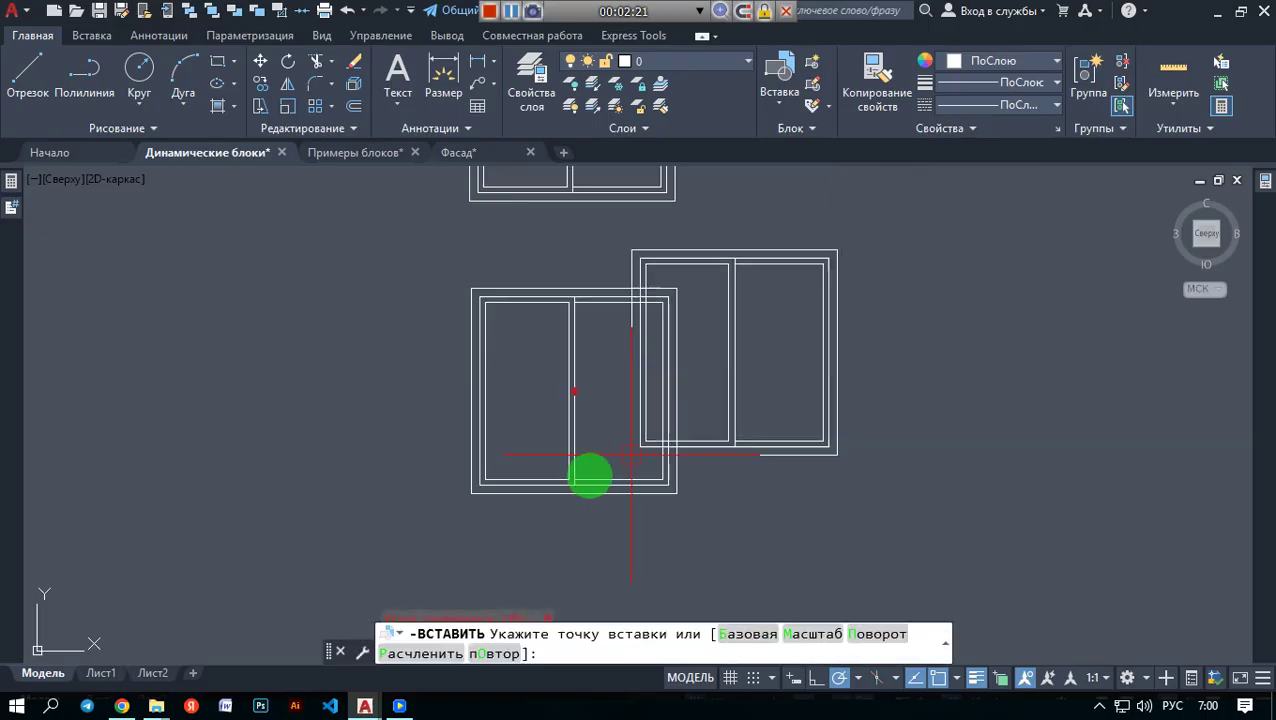
left_click(738, 503)
mouse_move(954, 473)
middle_mouse_down()
mouse_move(706, 407)
mouse_move(664, 356)
middle_mouse_up()
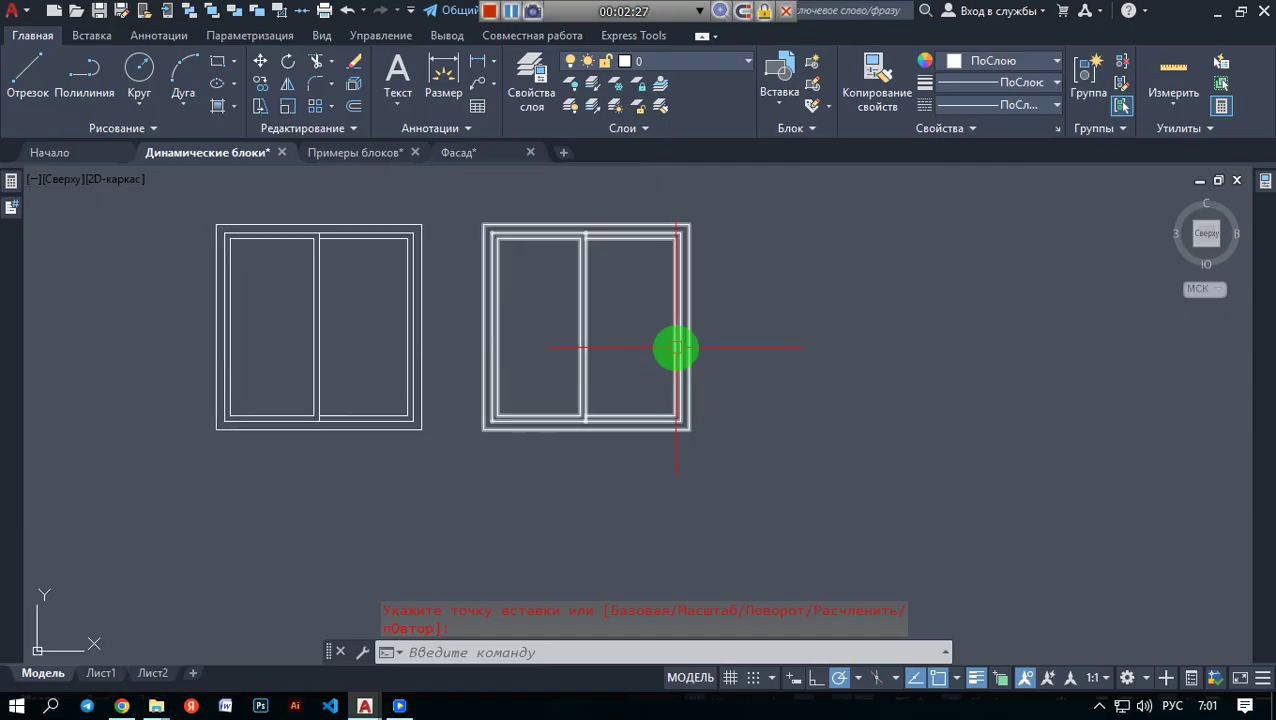
- Select the inserted Окно 2 block and set its X scale to 2 in its properties
left_click(676, 348)
left_click(1265, 181)
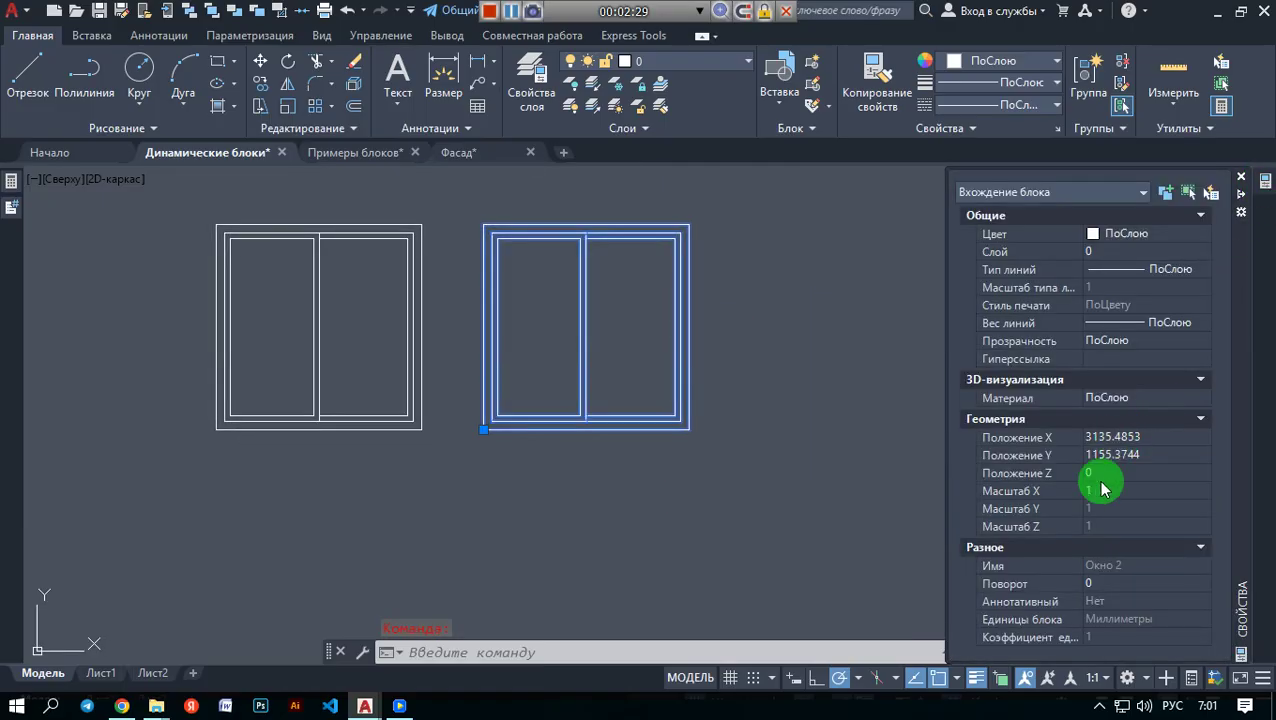
left_click(1101, 490)
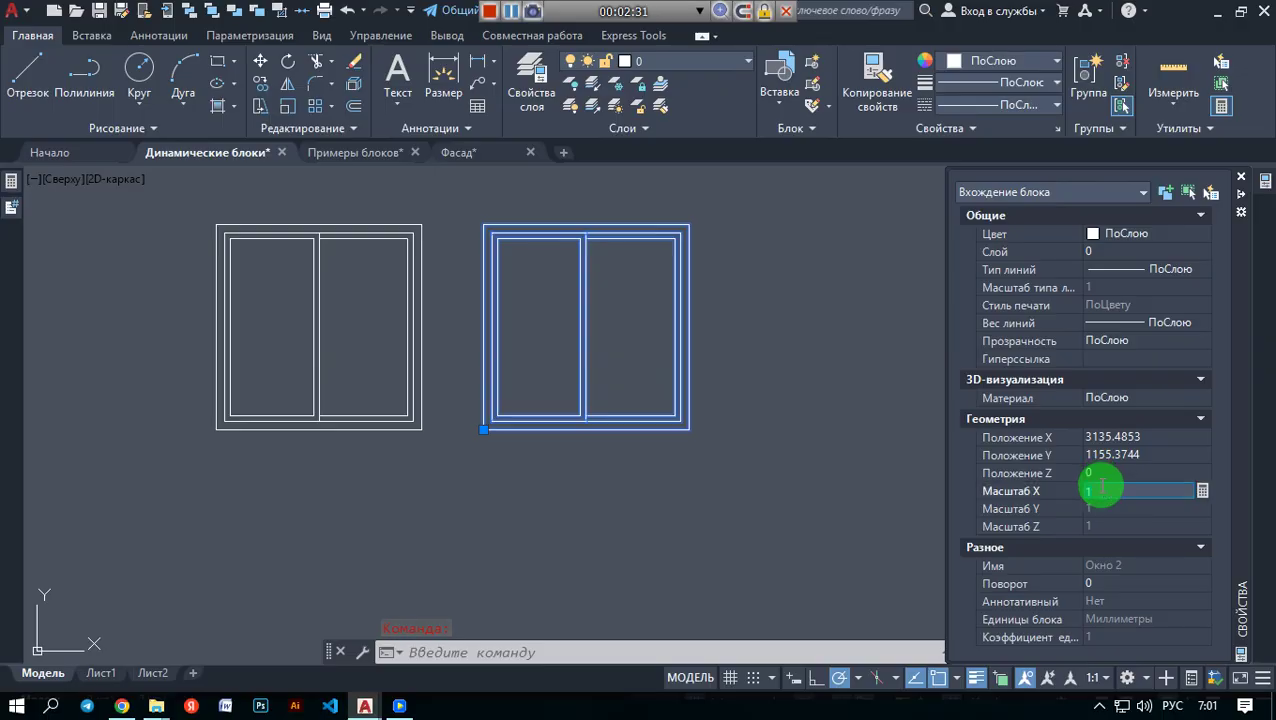
key("Return")
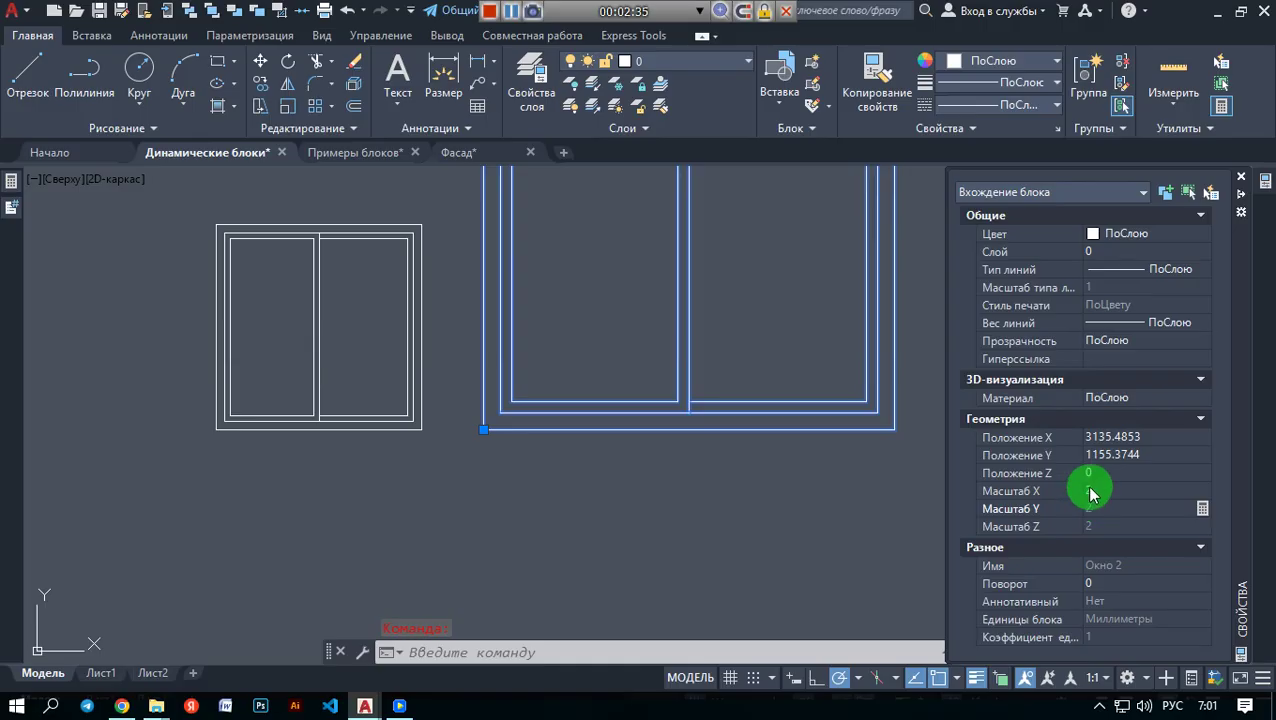
- Set the inserted Окно 2 block's X scale to 5
left_click(1090, 490)
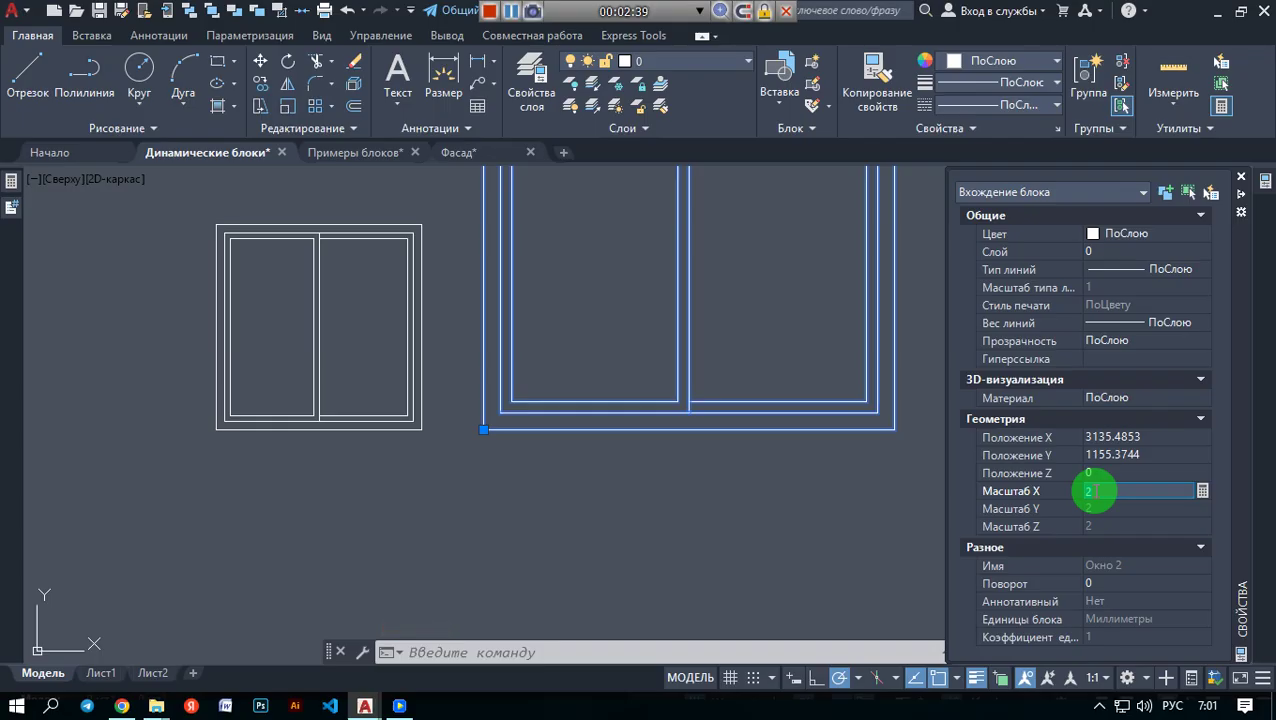
key("Return")
scroll(897, 406, "down", 4)
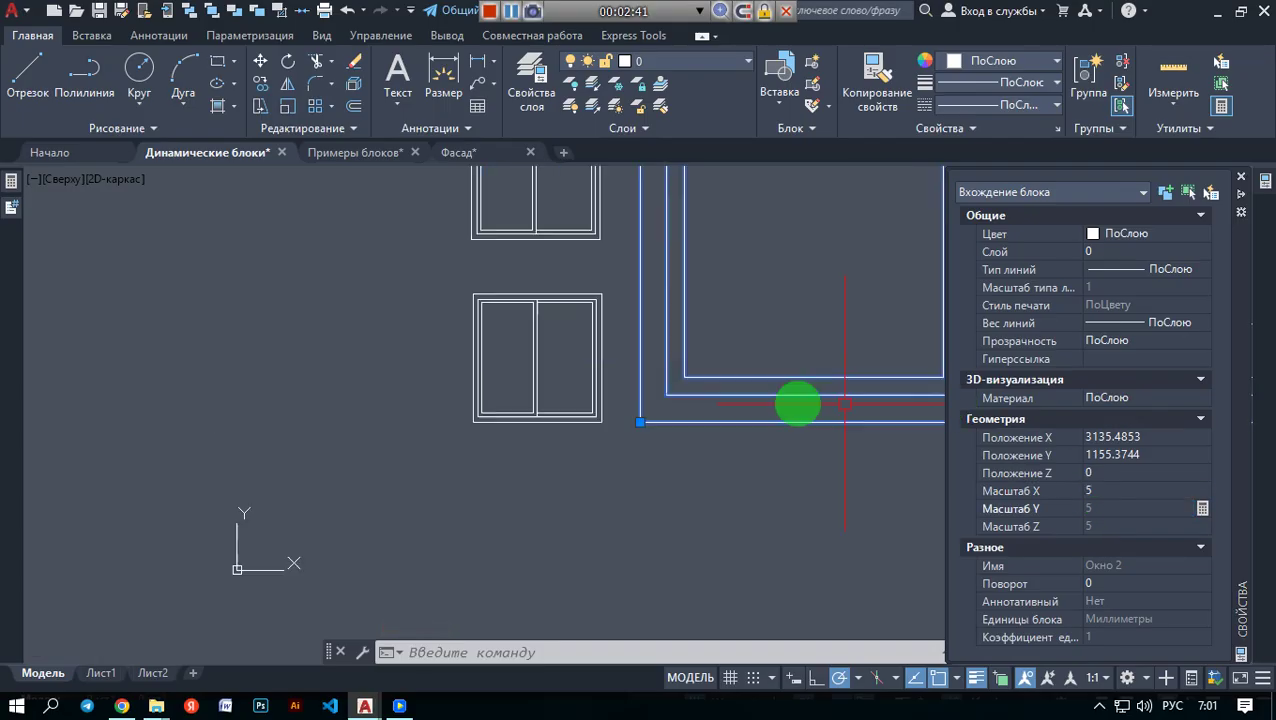
middle_click_drag(735, 410, 685, 417)
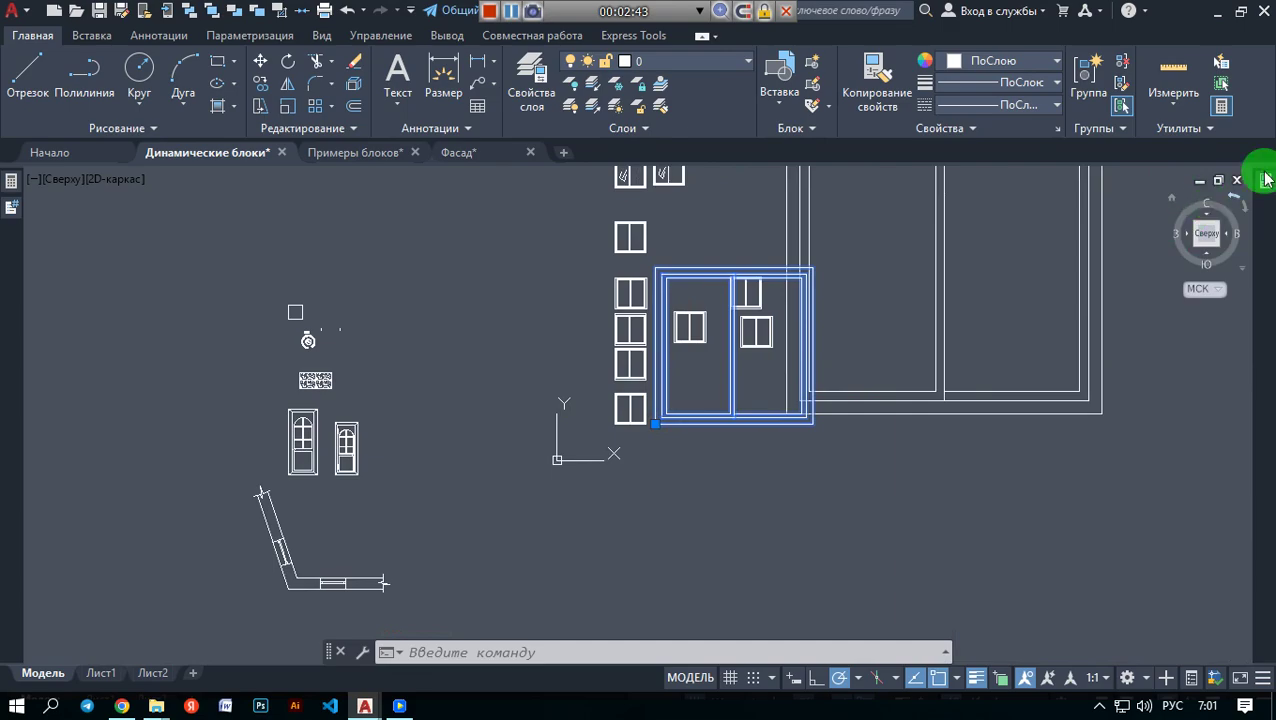
- Set the inserted Окно 2 block's X scale to 1
mouse_move(1253, 177)
left_click(1108, 489)
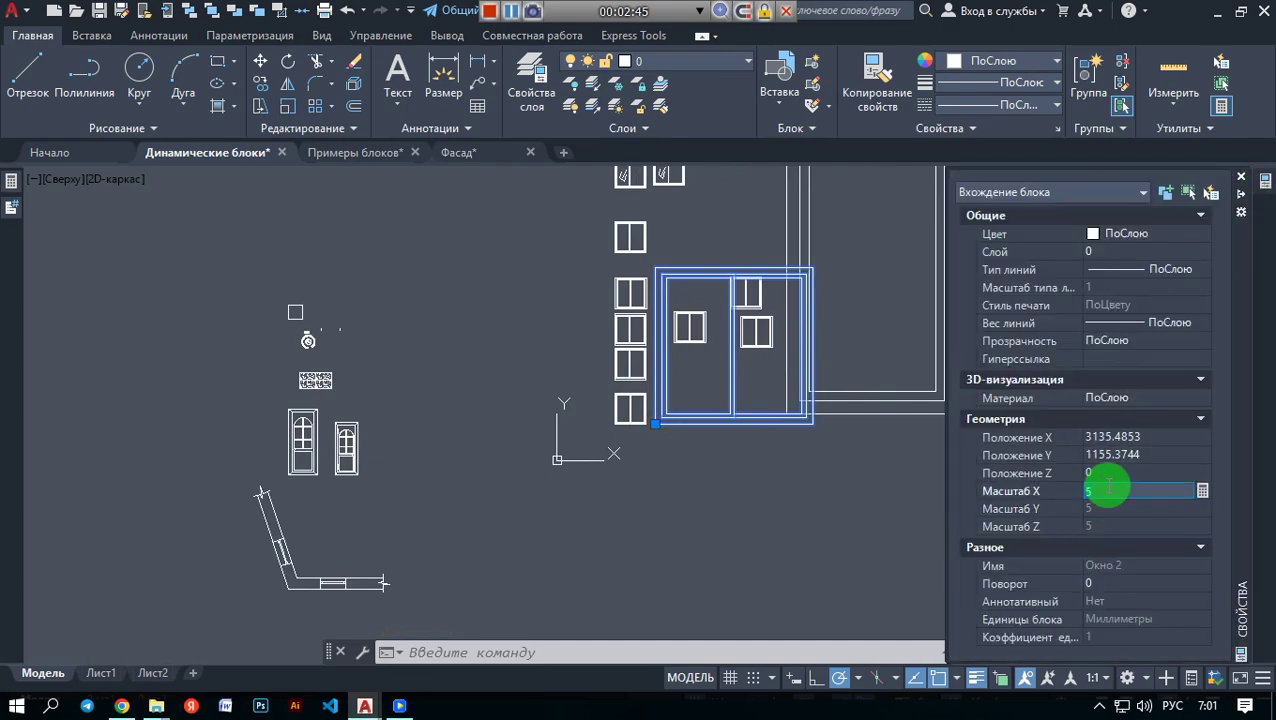
type("1")
key("Return")
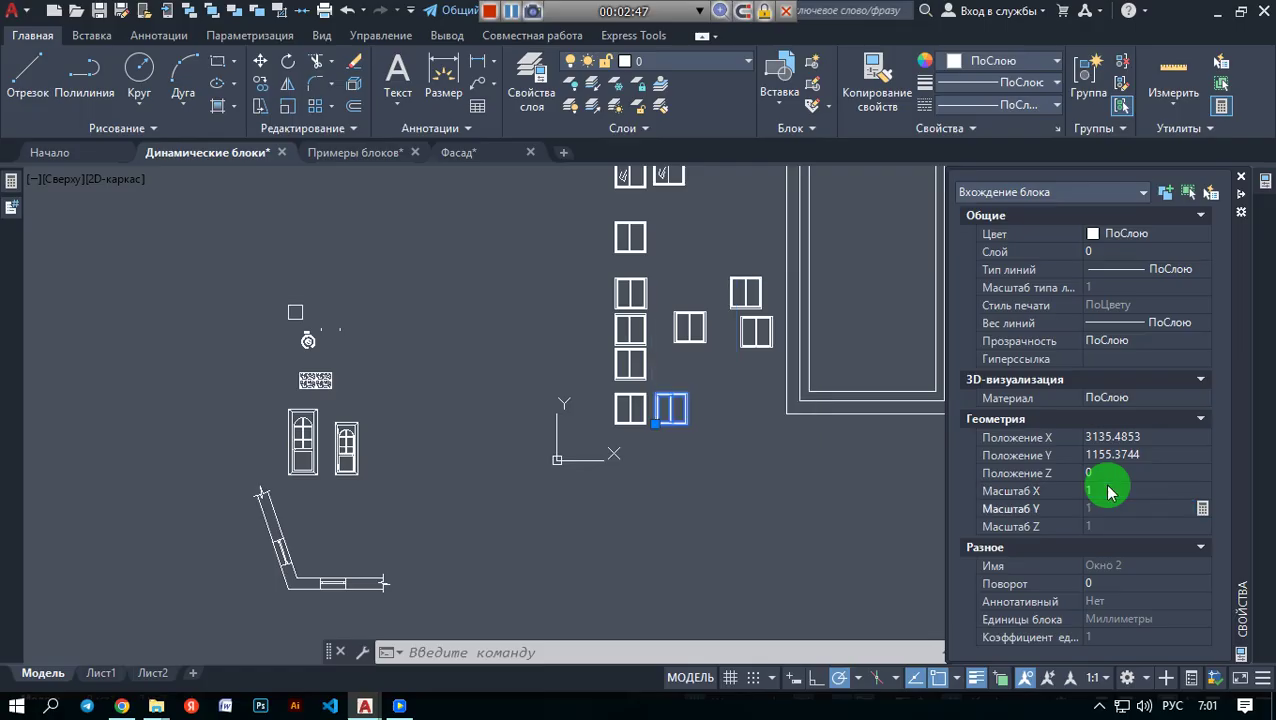
- Start a block definition from the selected Окно 2 window, with its lower-left corner as base point and the name Окно 3
scroll(662, 410, "up", 5)
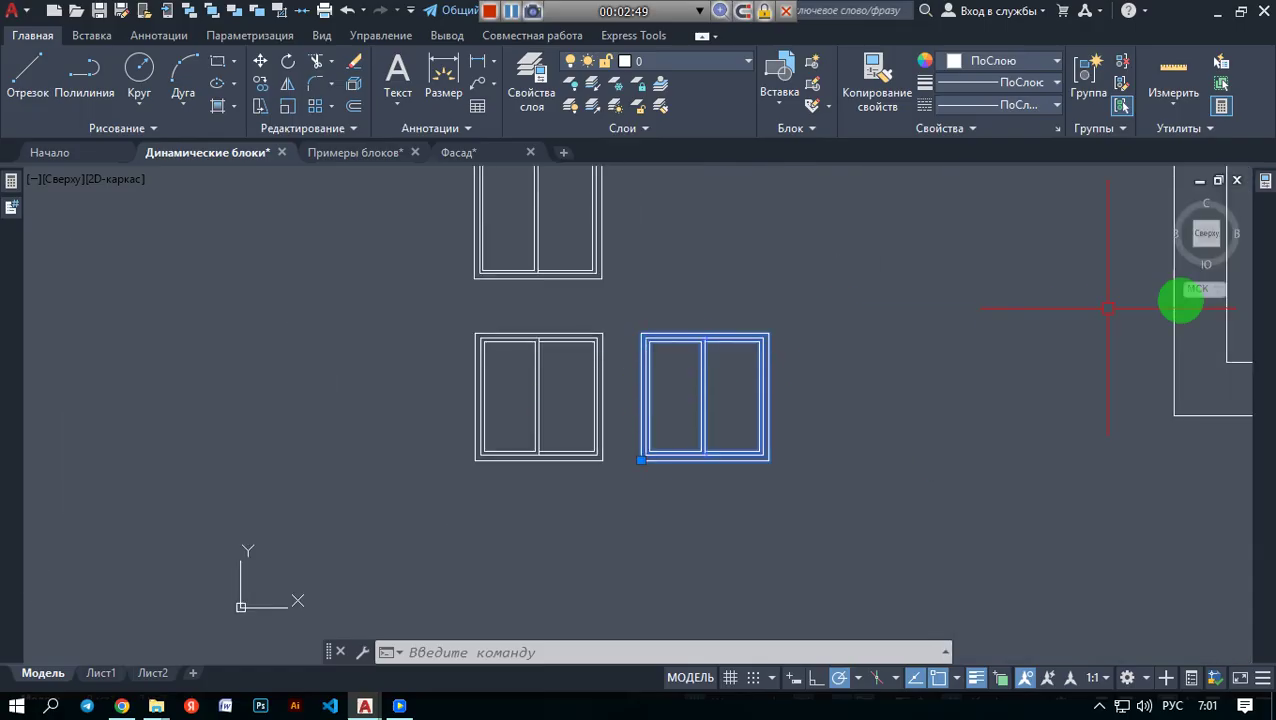
mouse_move(1264, 180)
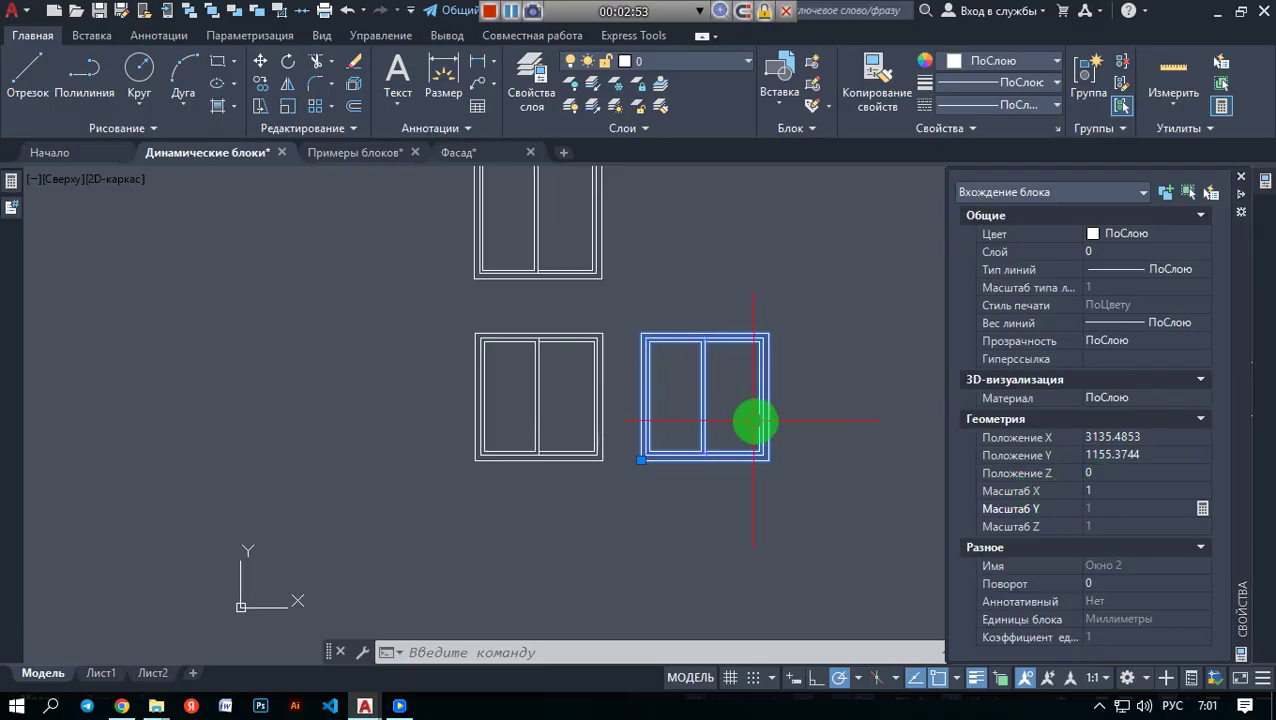
middle_click_drag(808, 425, 667, 437)
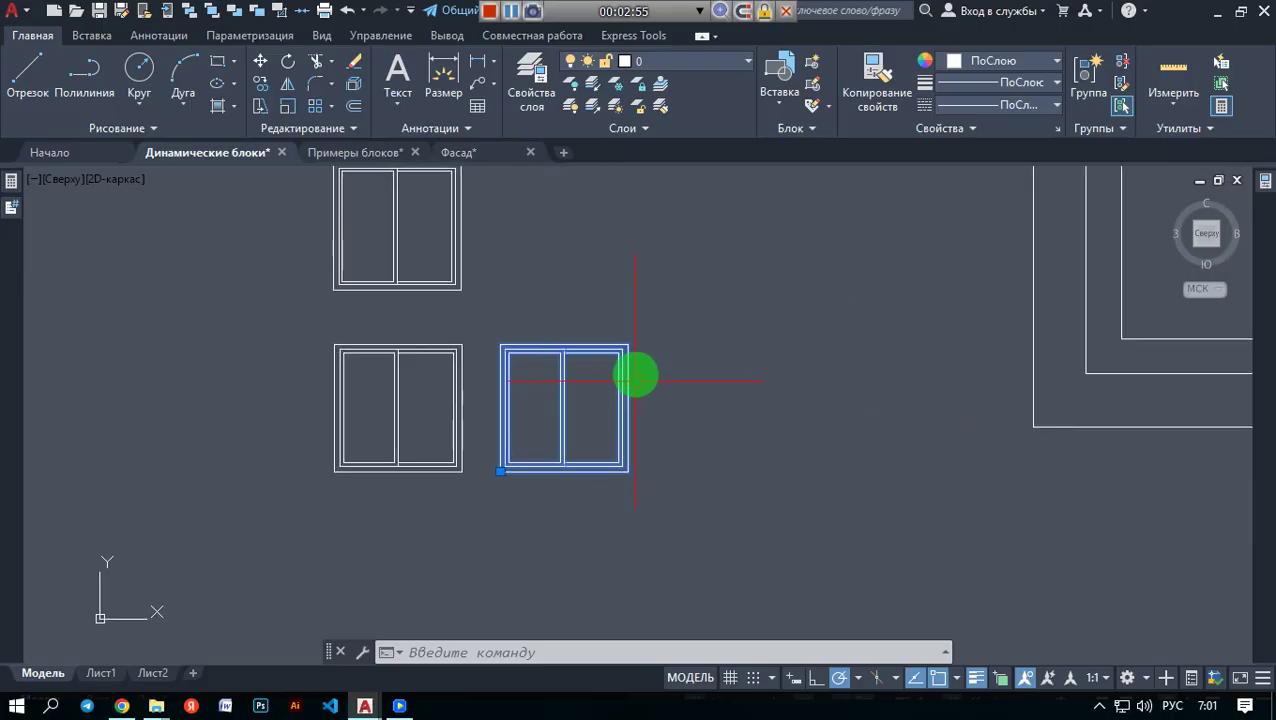
left_click(812, 68)
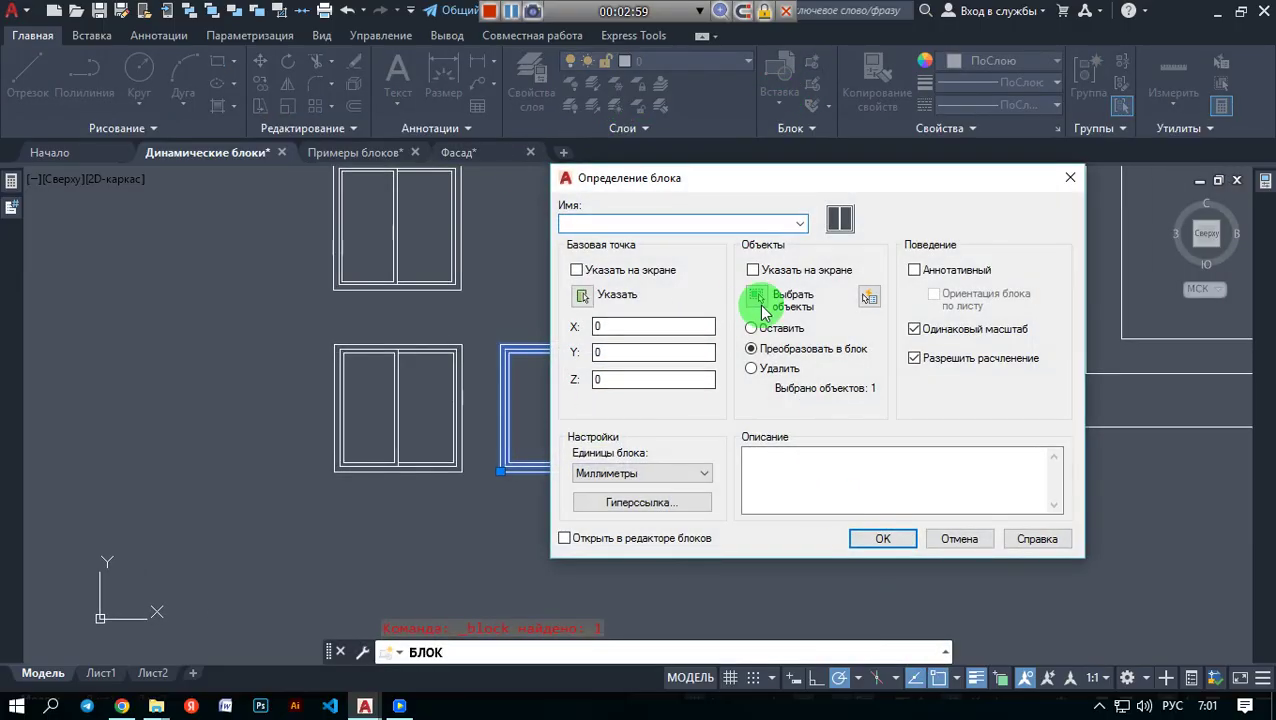
left_click(582, 295)
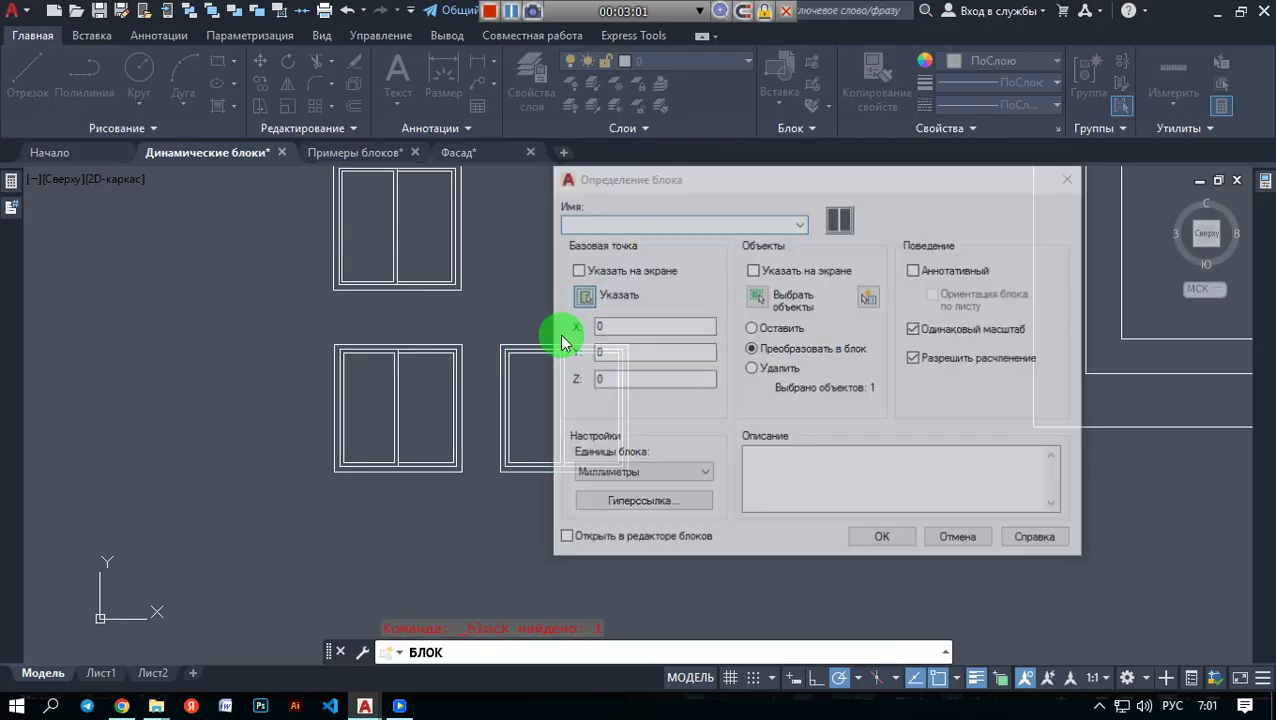
left_click(501, 472)
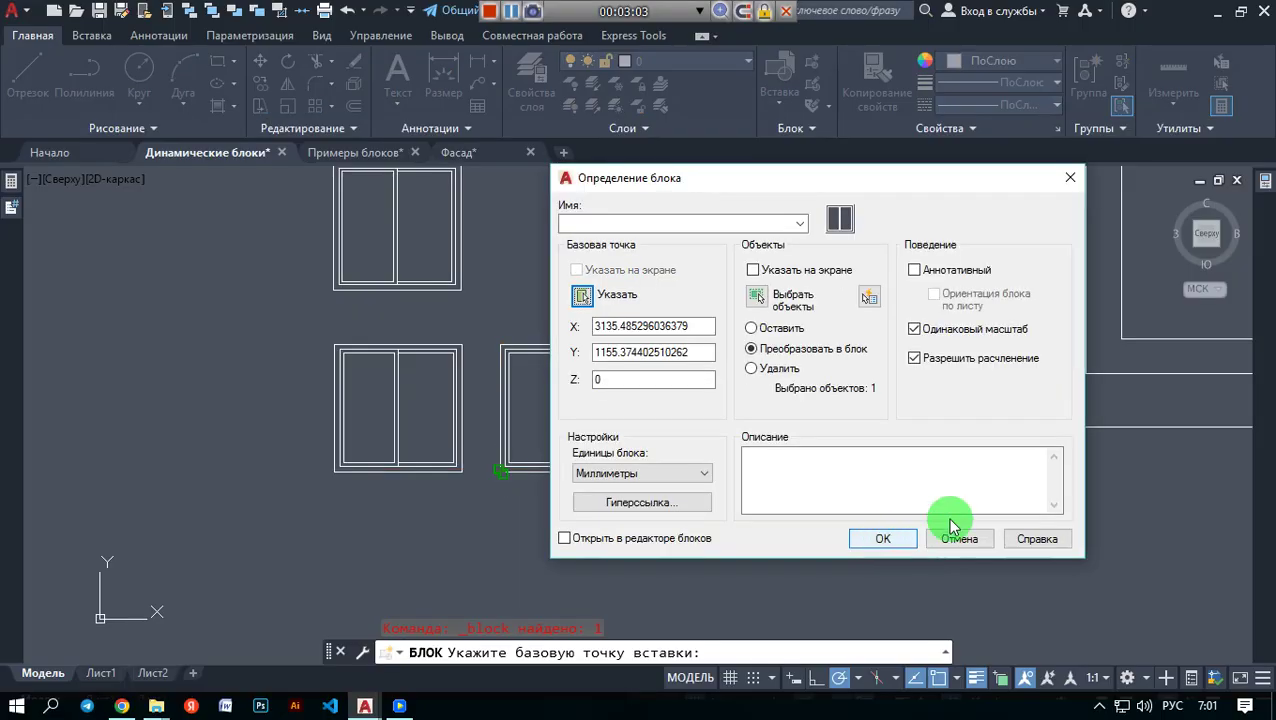
left_click(640, 223)
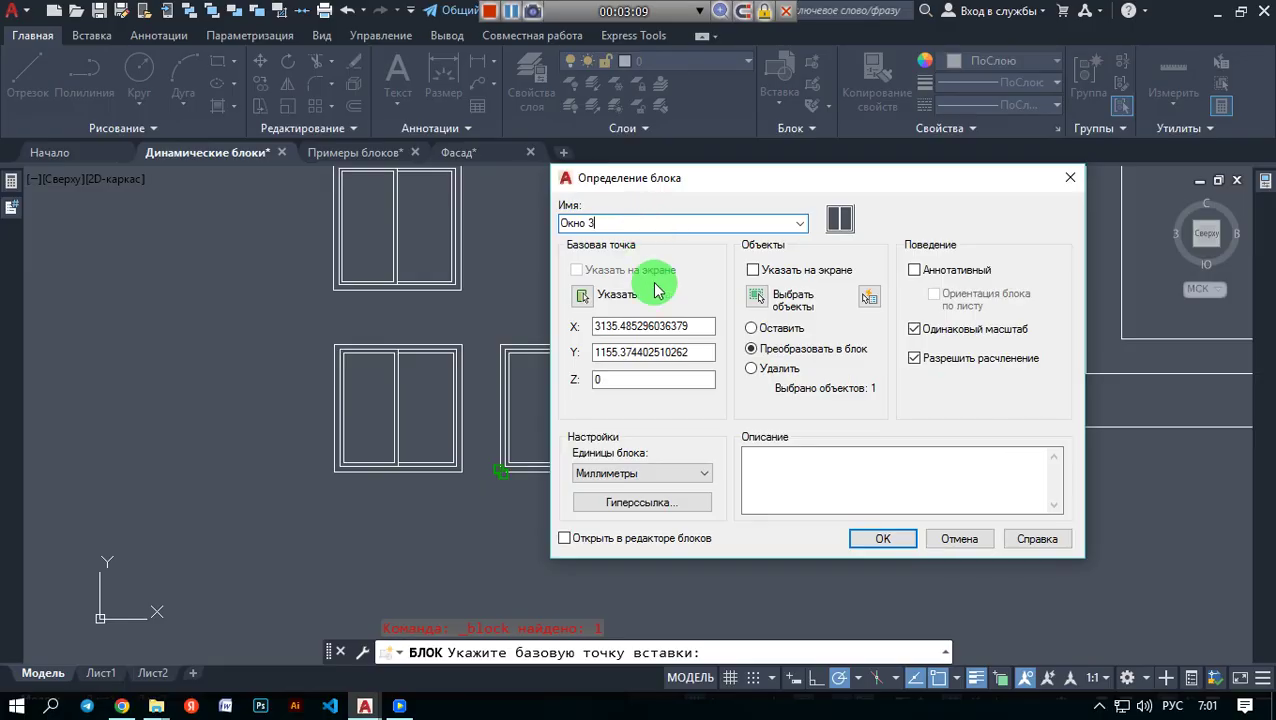
- Turn off uniform scaling and disallow exploding for Окно 3, and create the block definition
left_click(914, 358)
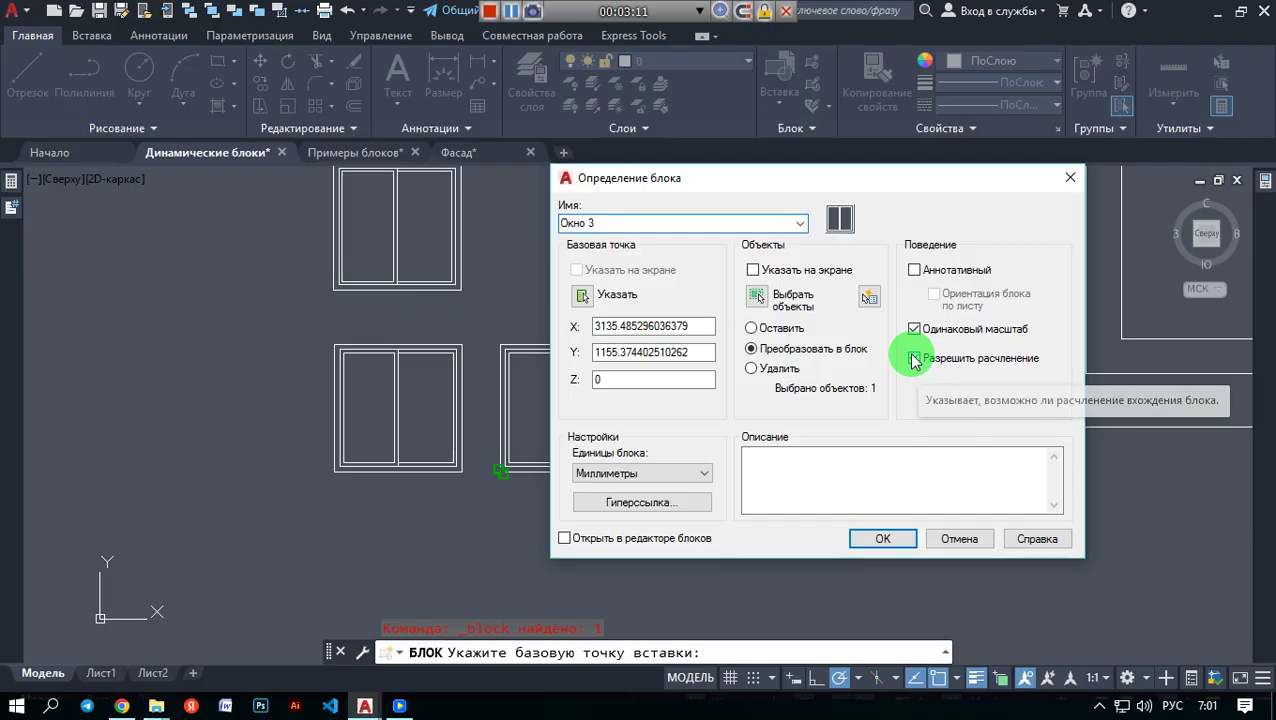
left_click(913, 329)
left_click(914, 358)
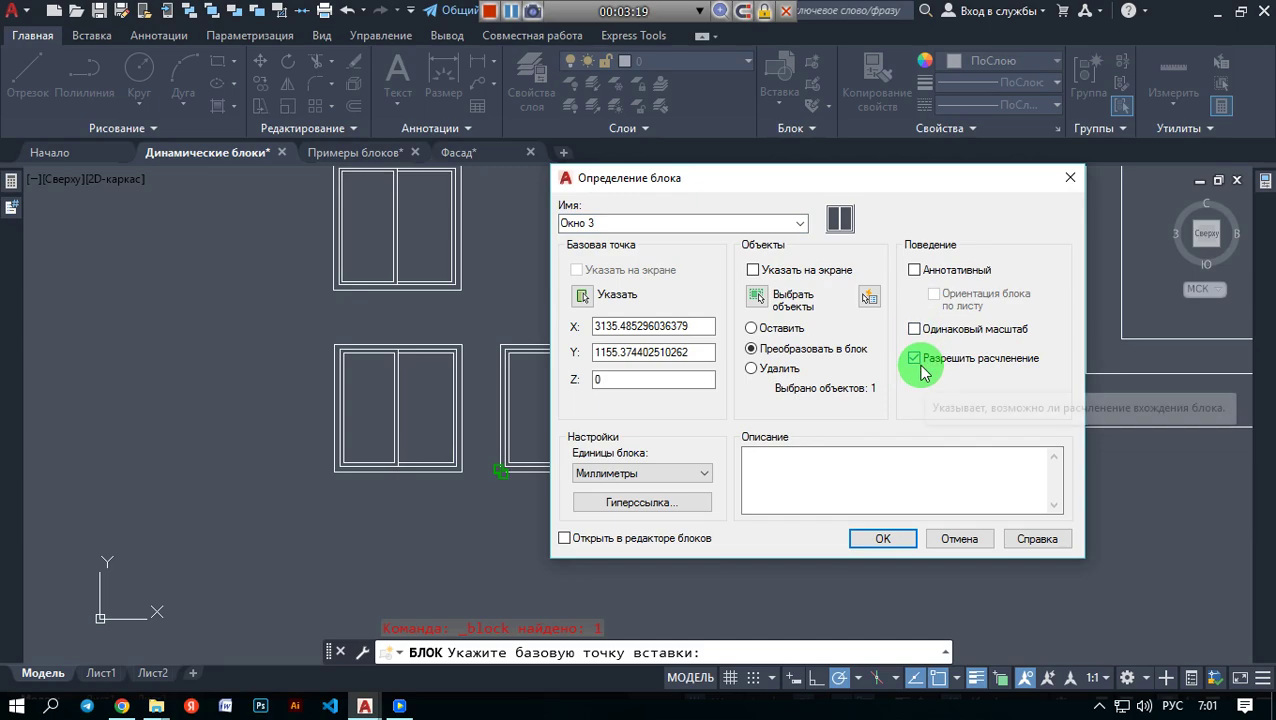
left_click(913, 359)
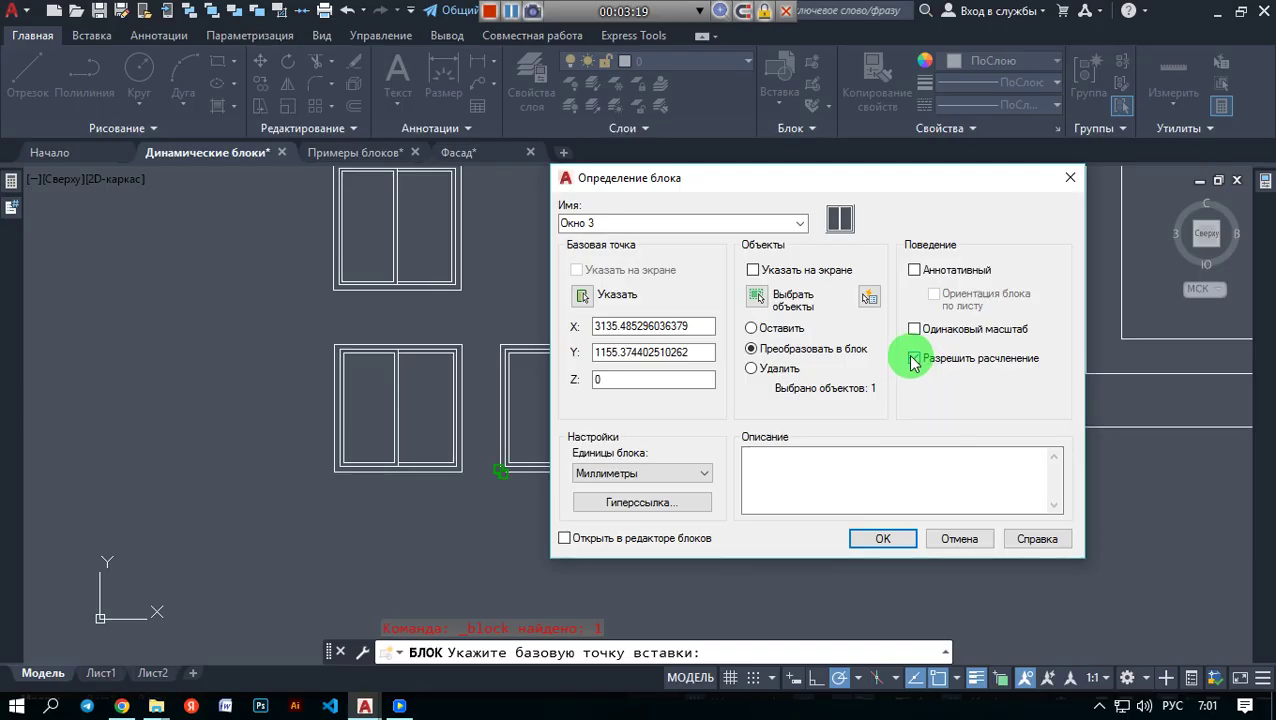
left_click(884, 539)
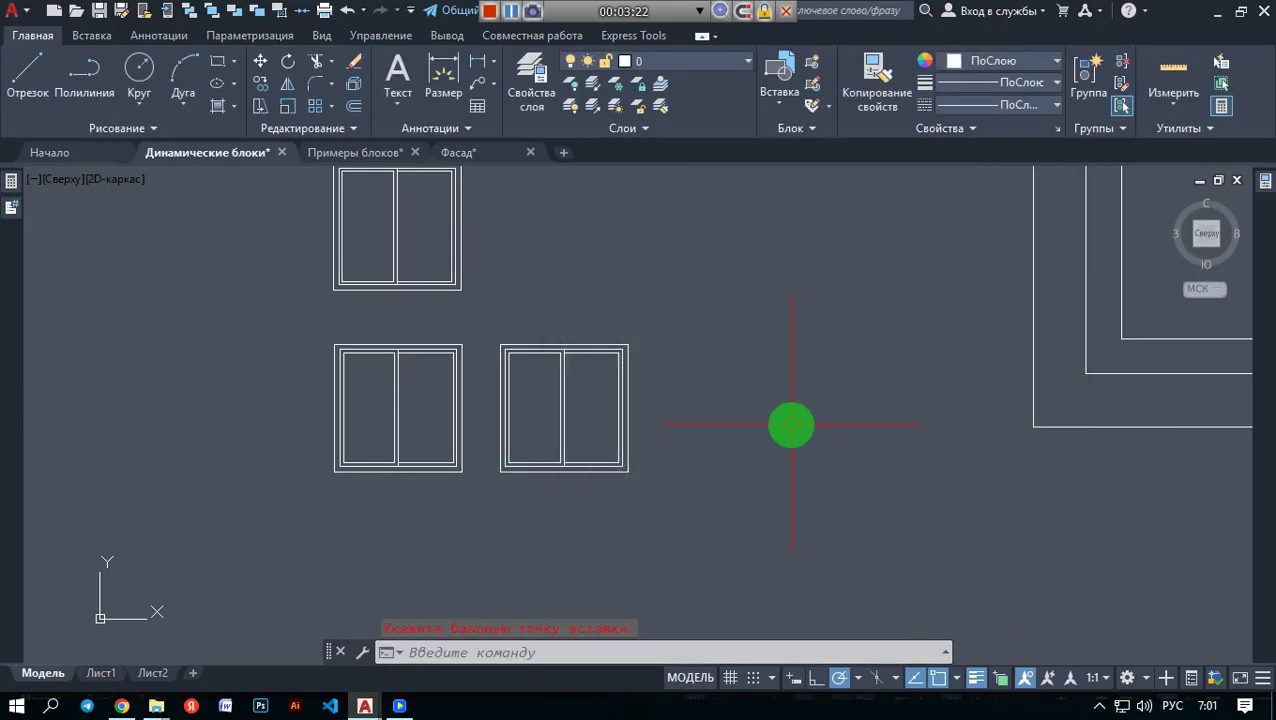
- Insert a copy of the Окно 3 block to the right of the existing windows, with their bottom edges aligned
left_click(781, 110)
left_click(938, 255)
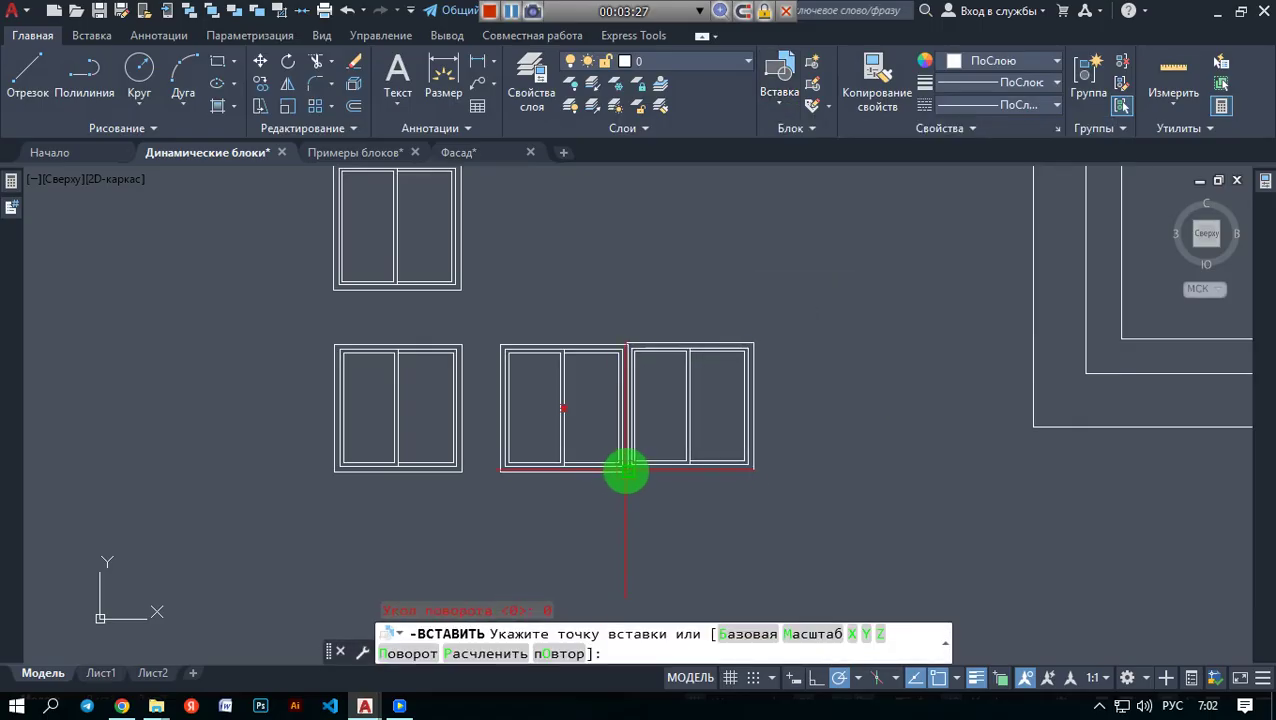
left_click(697, 476)
- Select the inserted Окно 3 block and set its X scale to 2 in its properties
scroll(825, 455, "up", 3)
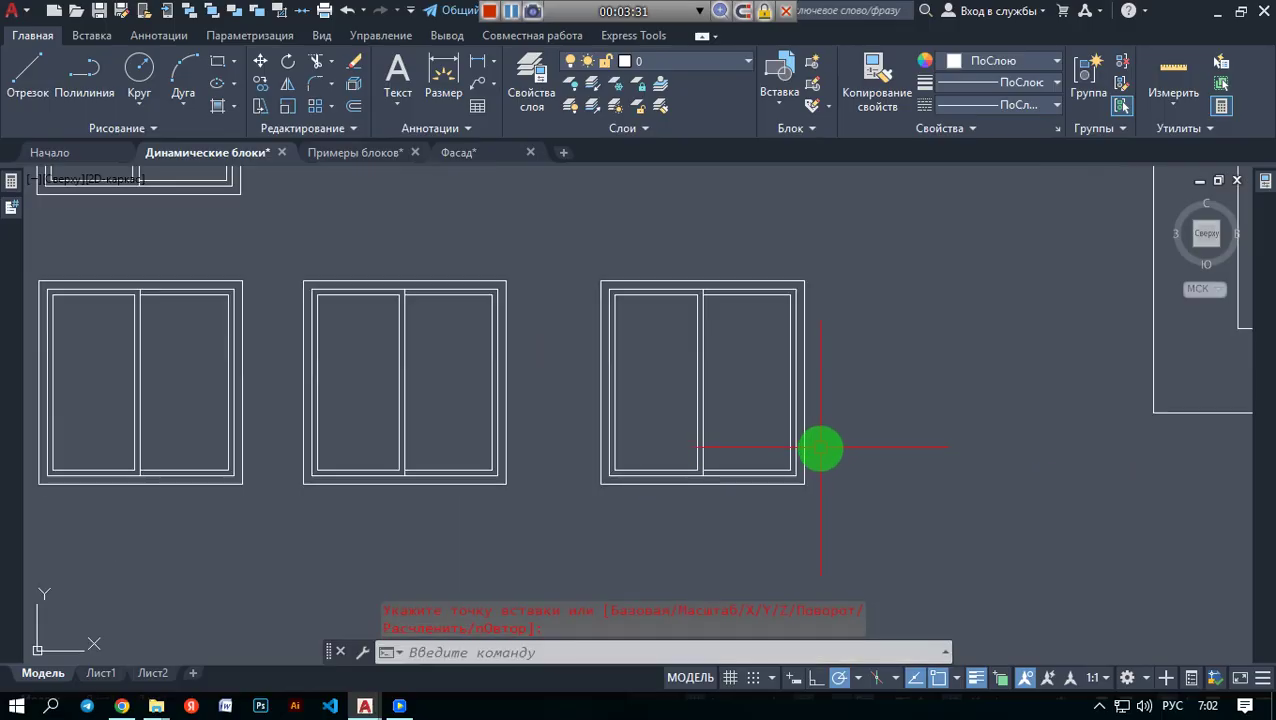
middle_click_drag(821, 447, 724, 436)
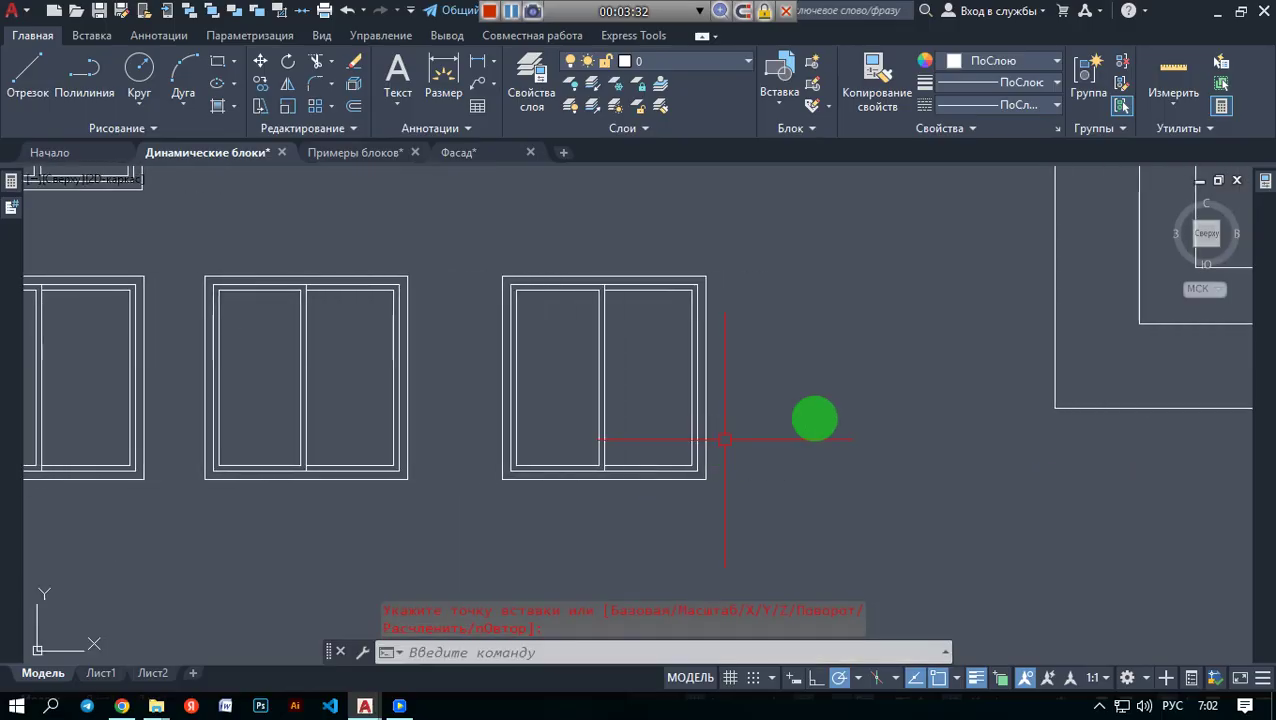
left_click(688, 310)
left_click(1265, 182)
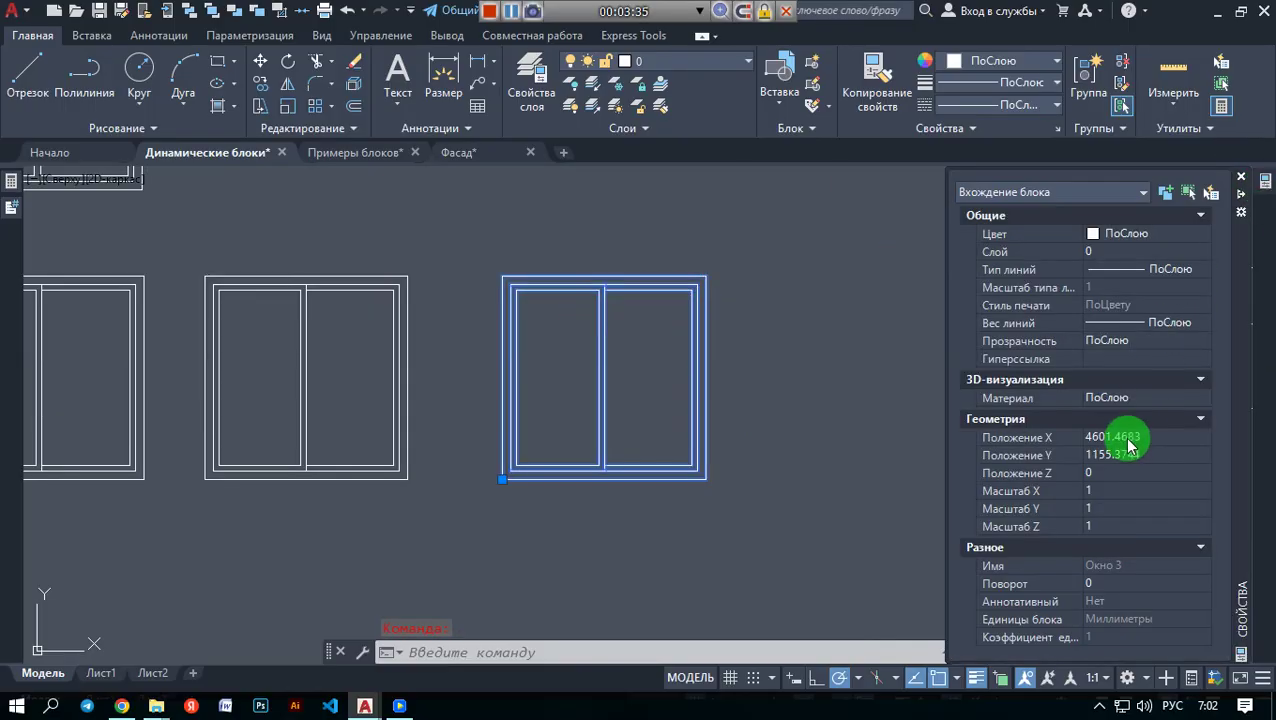
- Set the inserted Окно 3 block's Y scale to 3 and its Z scale to 4
left_click(1101, 509)
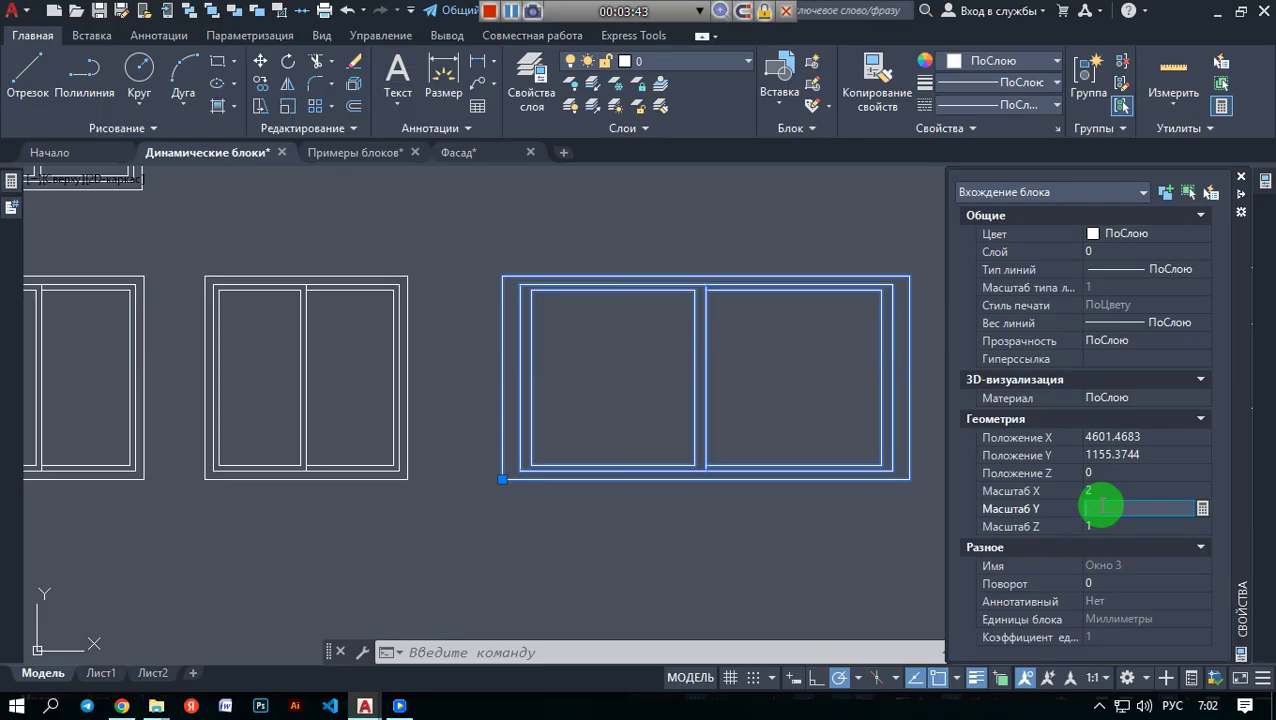
left_click(1104, 526)
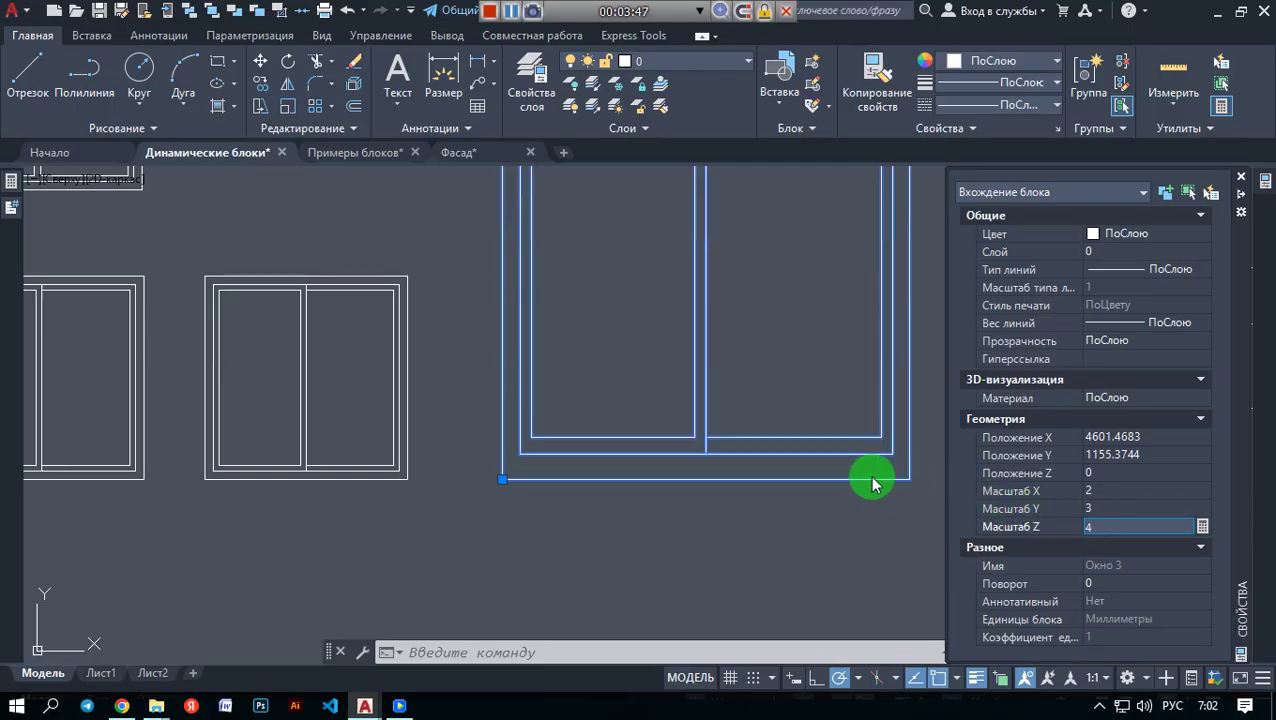
scroll(820, 490, "down", 3)
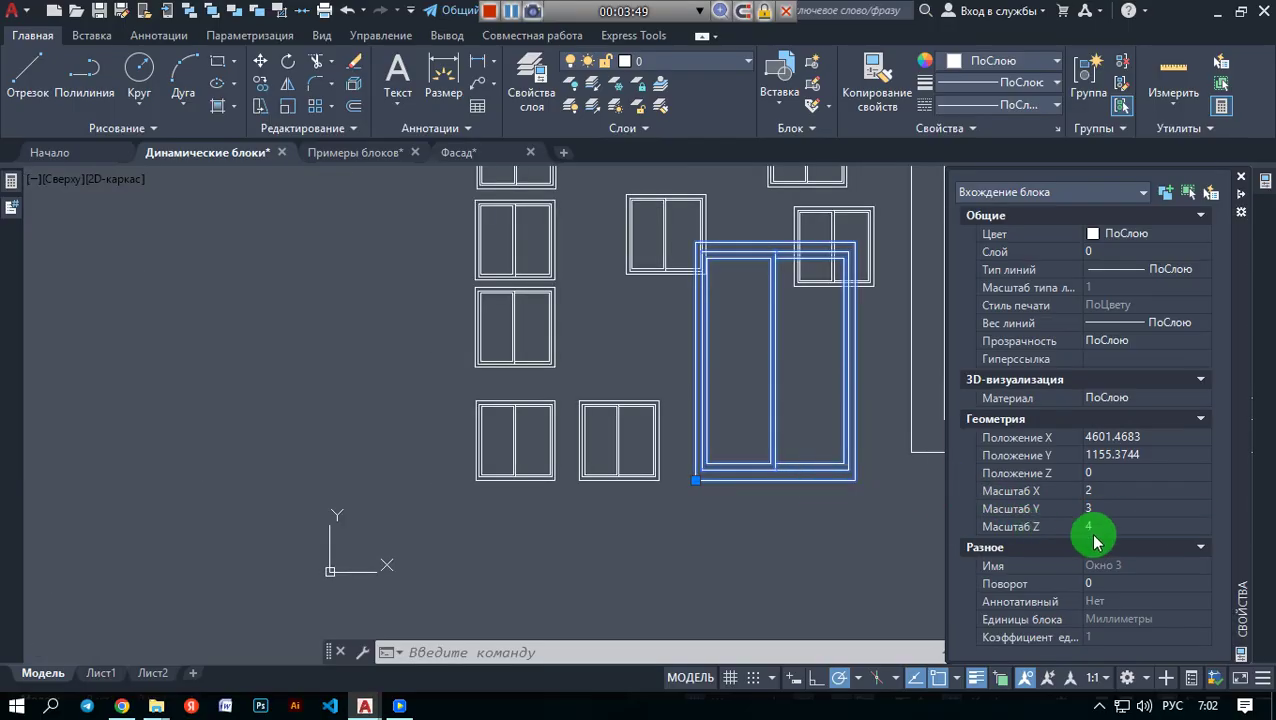
middle_click_drag(834, 433, 720, 416)
key("ctrl+1")
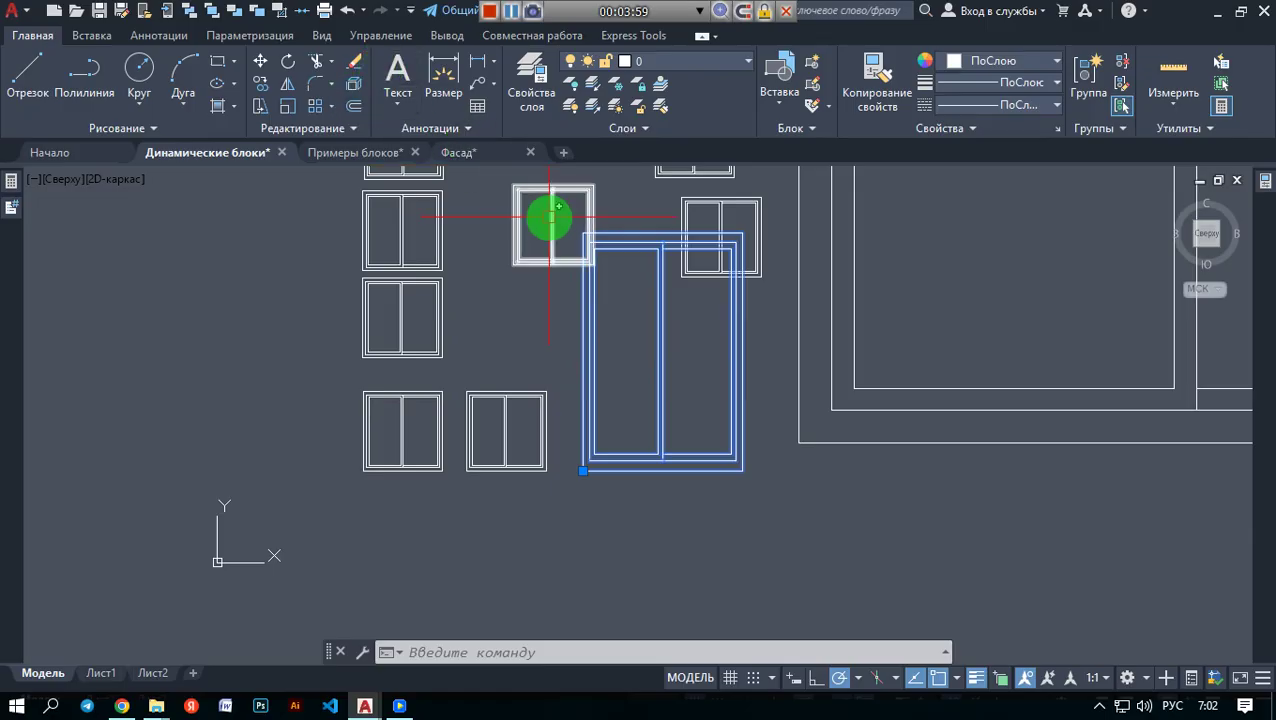
- Undo the Y and Z scale changes of the inserted Окно 3 block
key("ctrl+z")
scroll(685, 384, "up", 4)
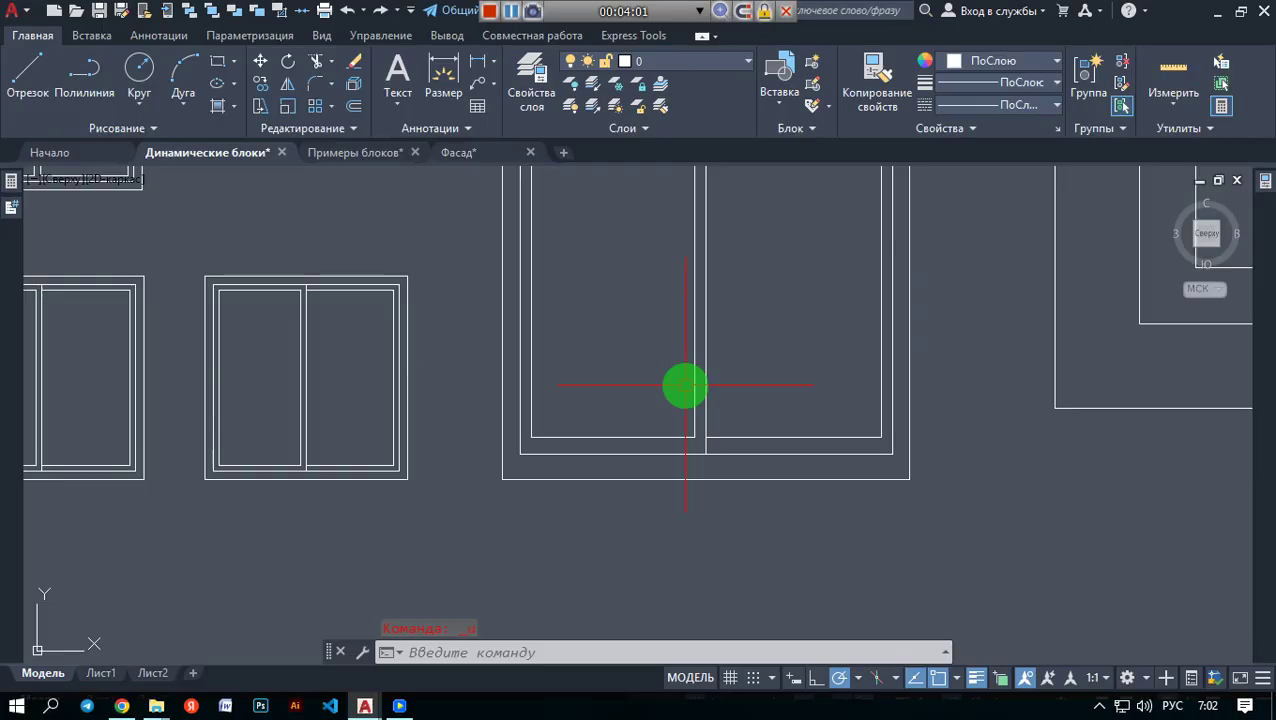
key("ctrl+z")
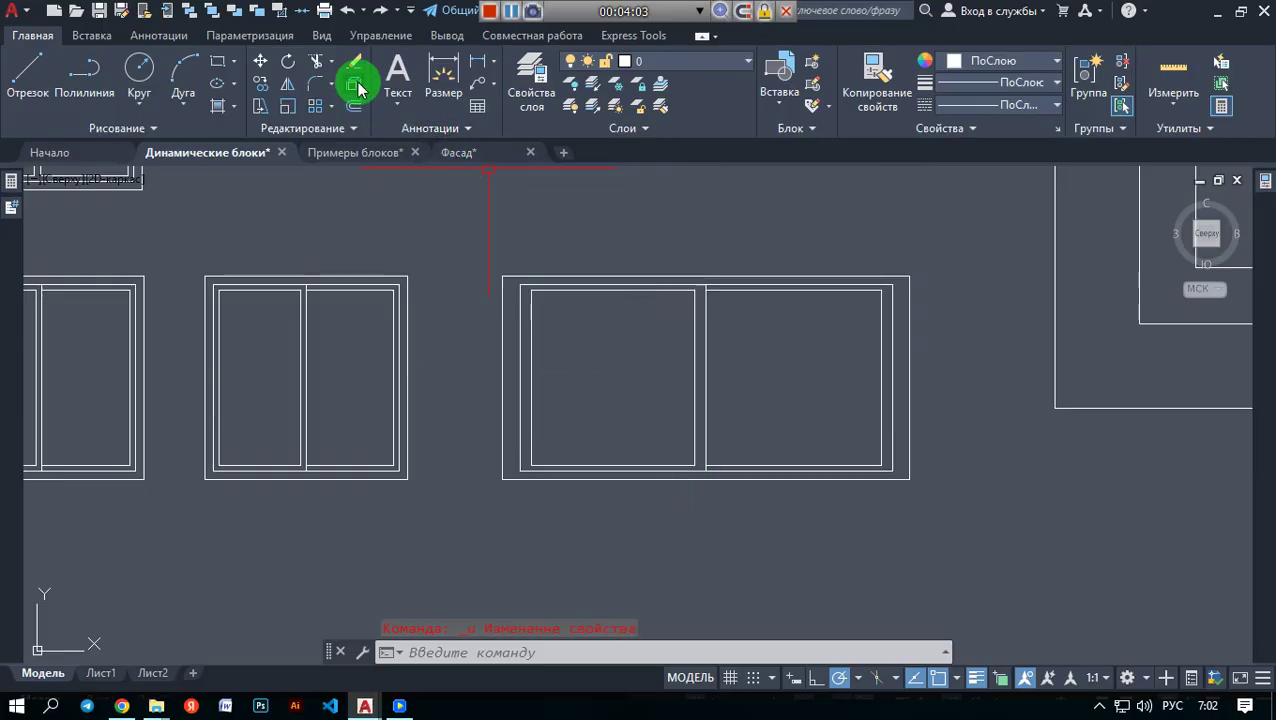
- Try to explode the widened Окно 3 block into separate objects
left_click(698, 353)
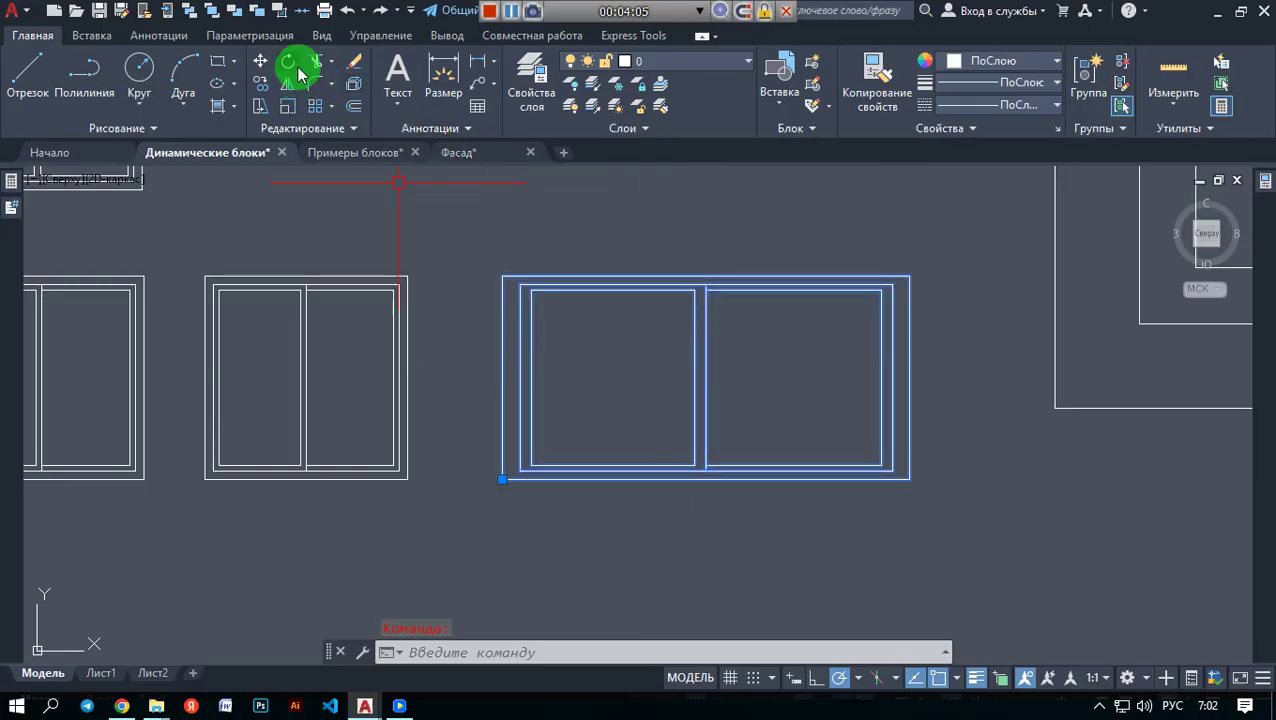
left_click(356, 90)
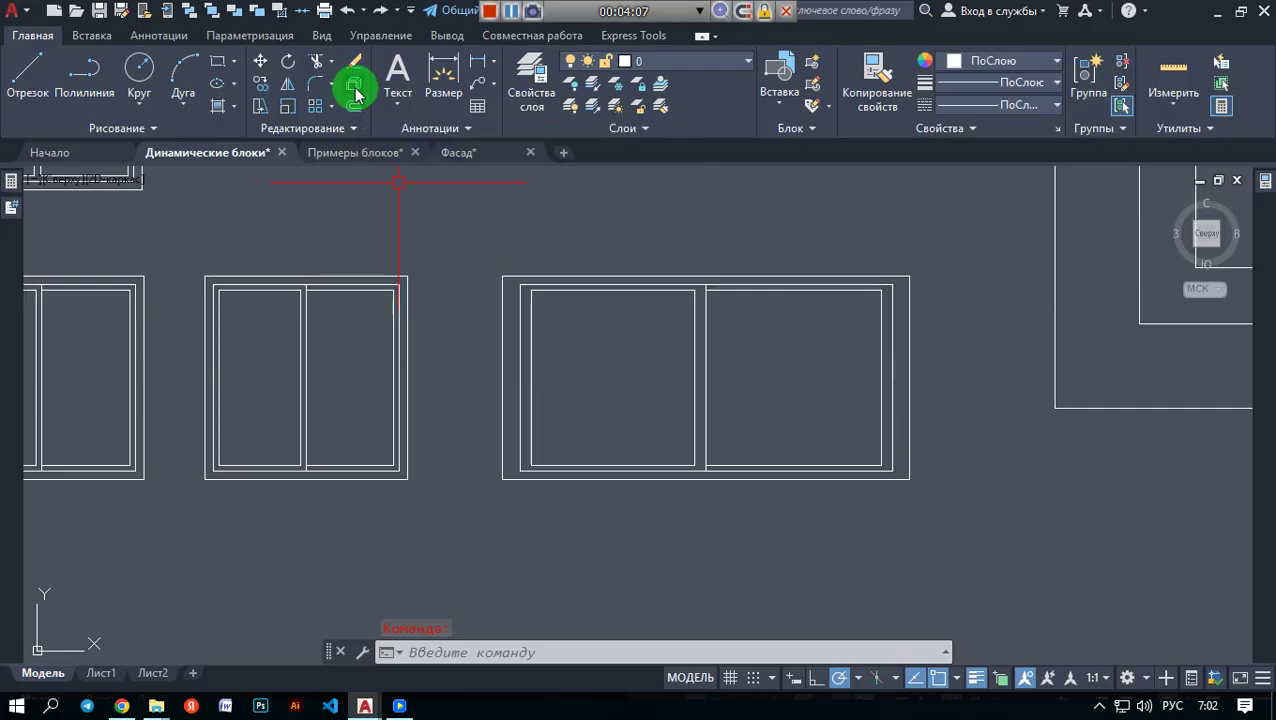
left_click(696, 357)
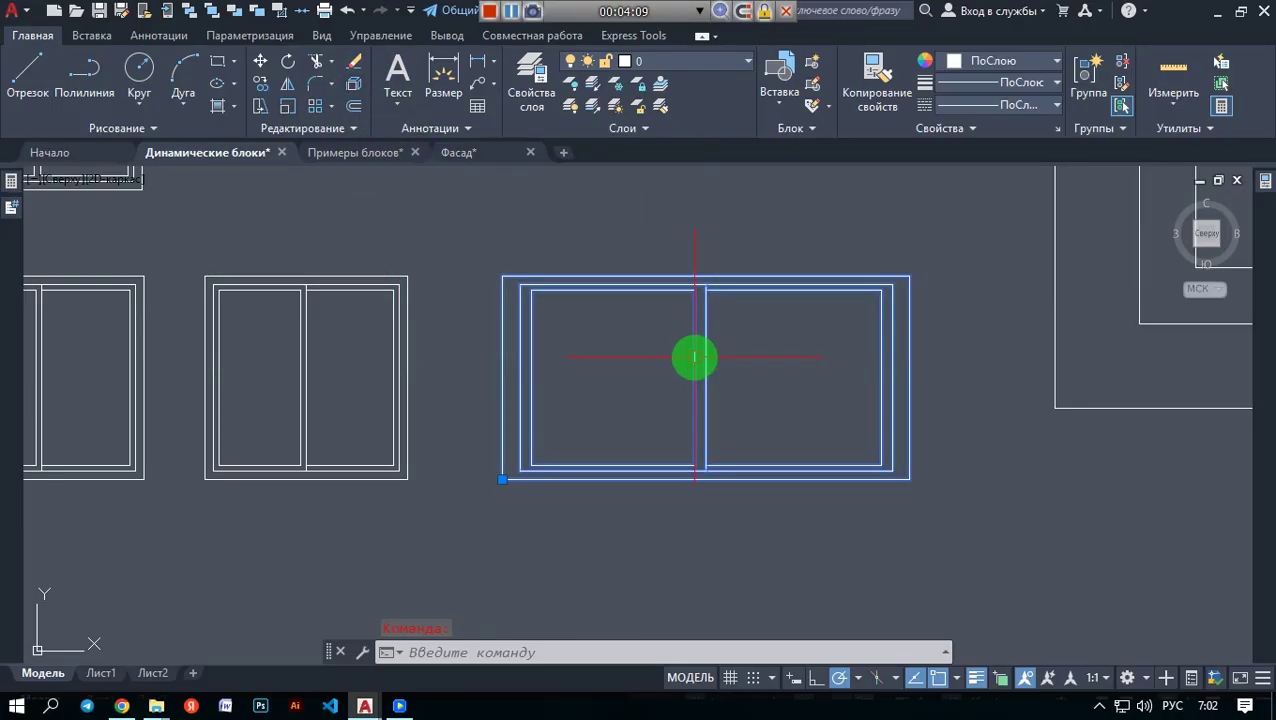
left_click(1008, 577)
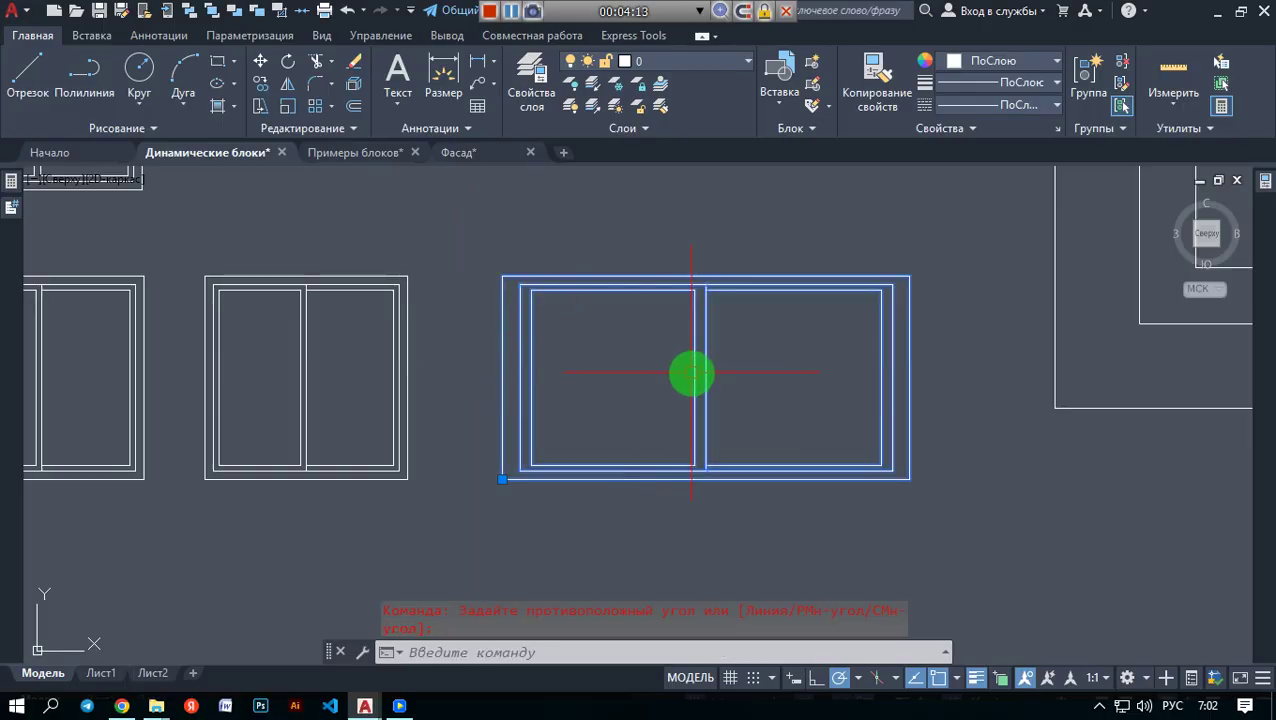
left_click(692, 373)
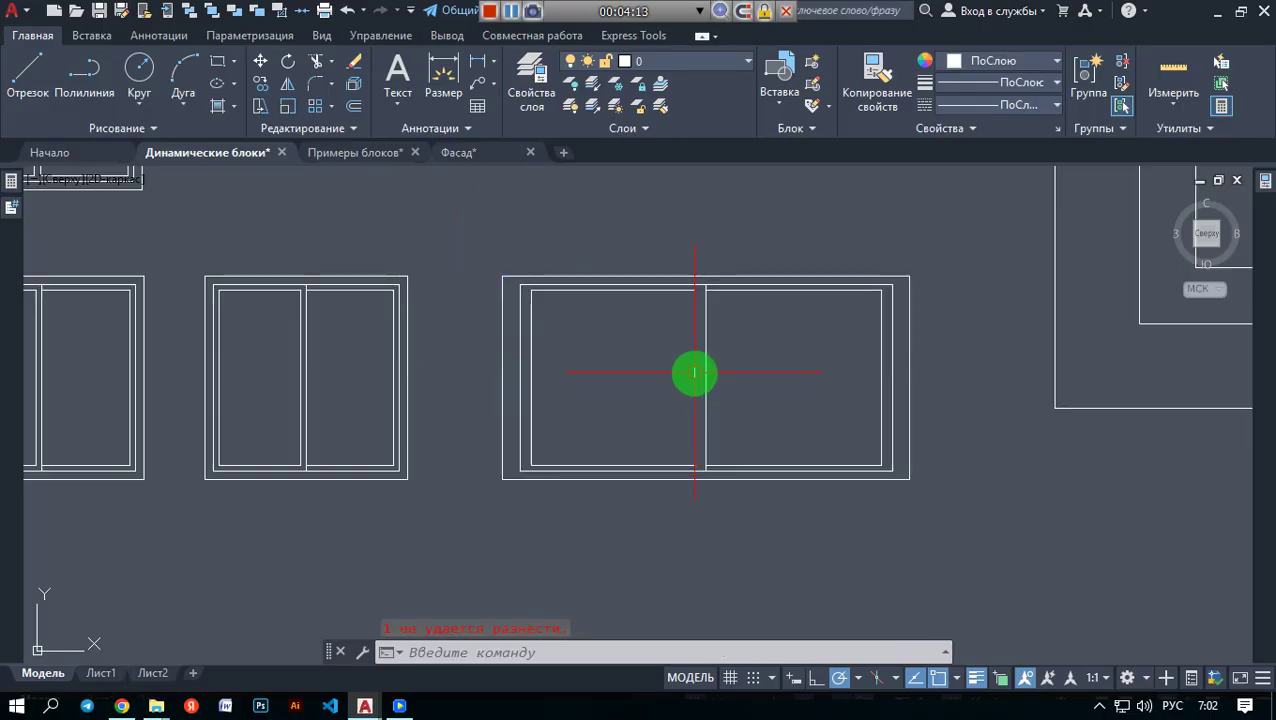
left_click(746, 400)
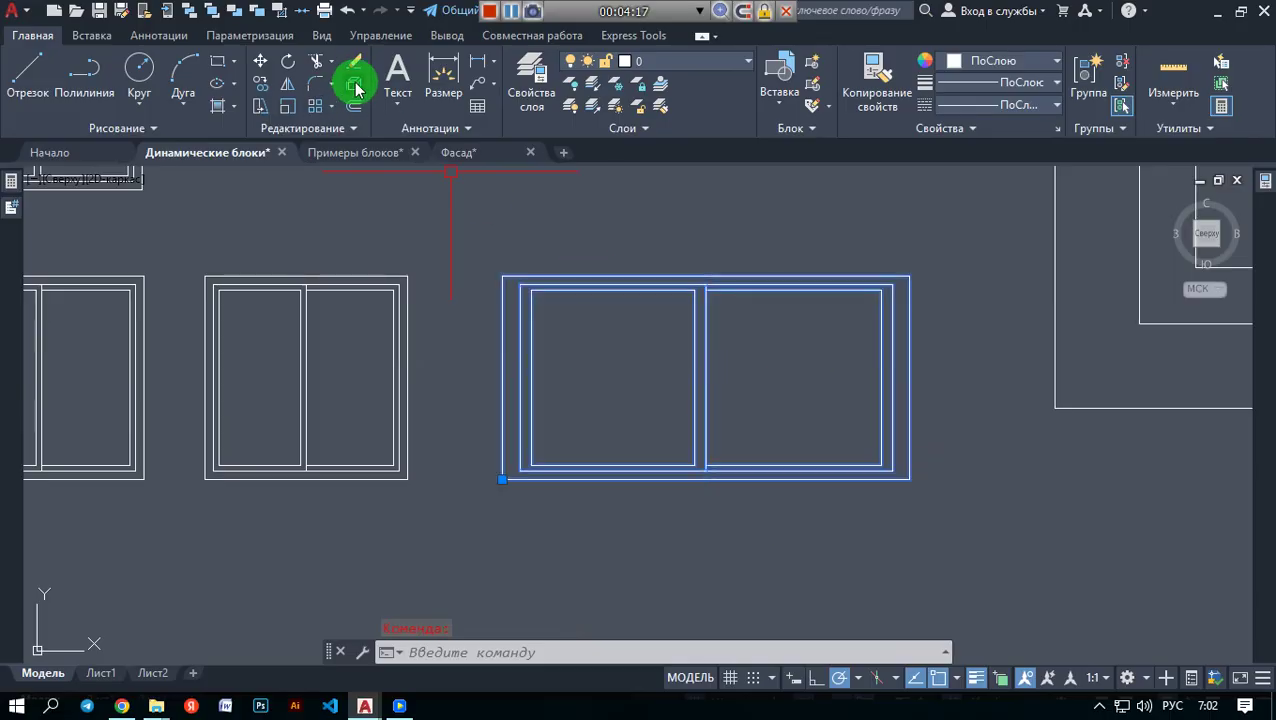
left_click(355, 87)
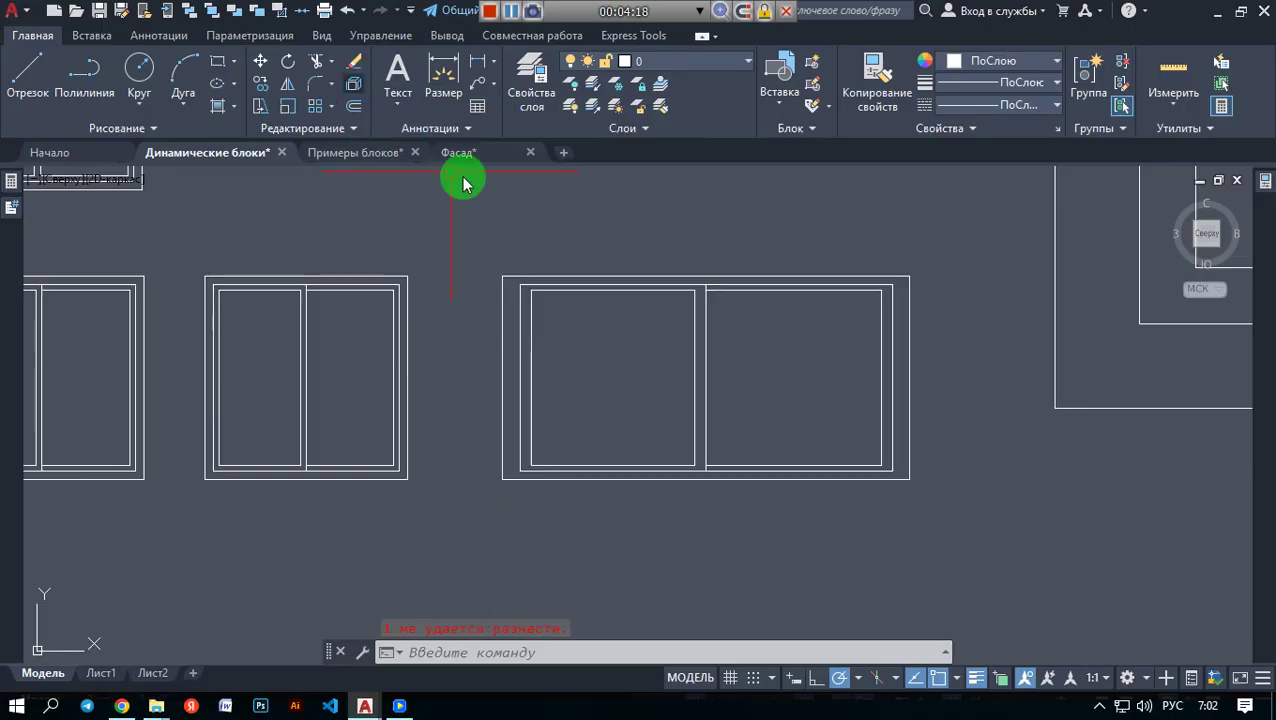
left_click(707, 361)
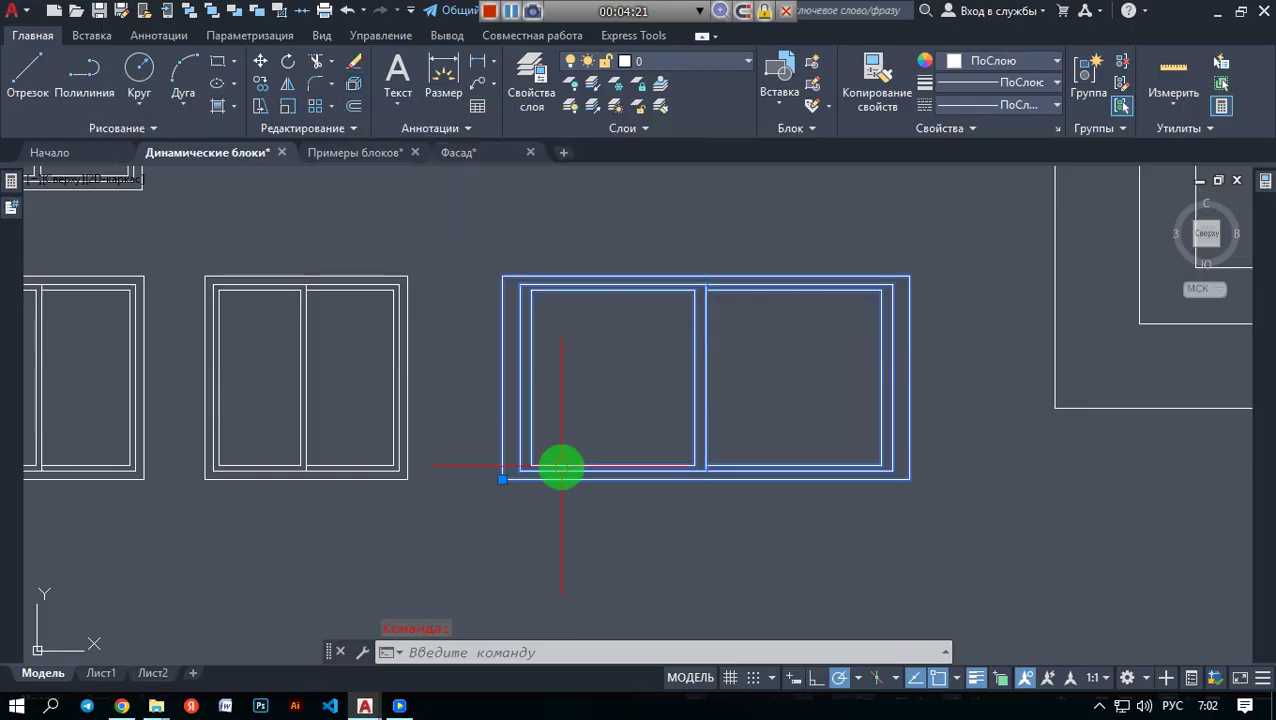
key("Return")
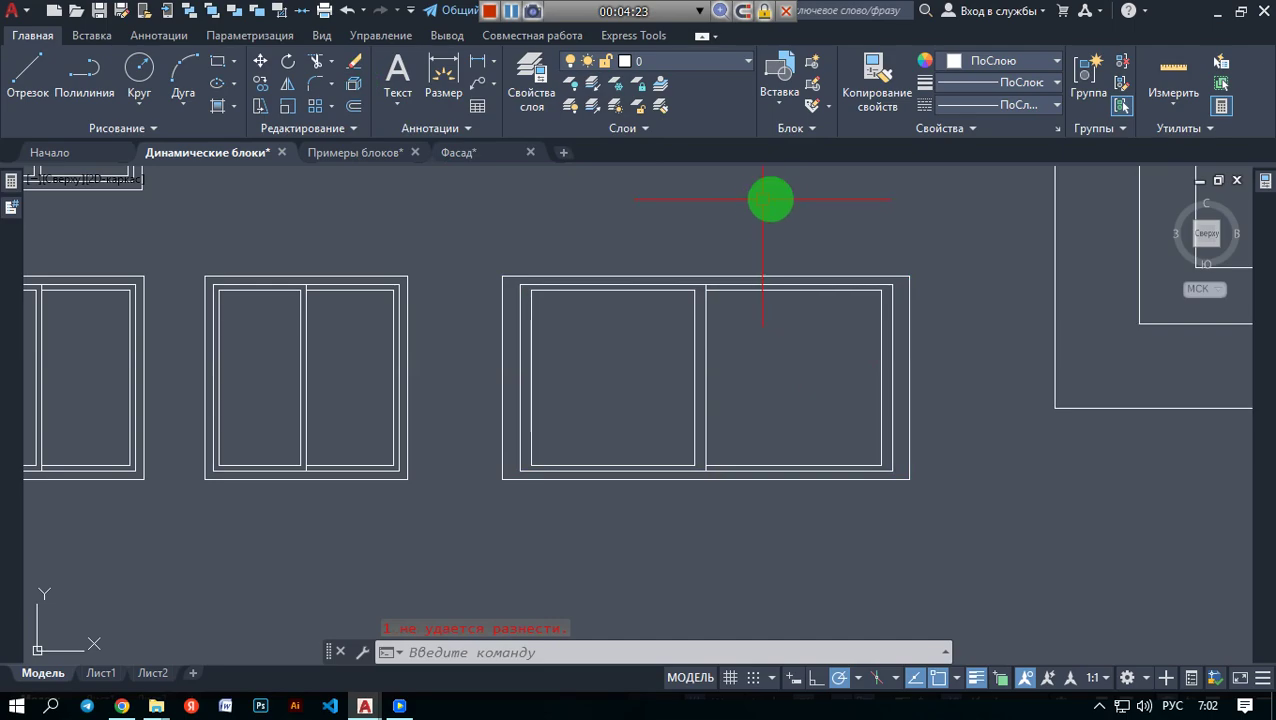
left_click(1262, 183)
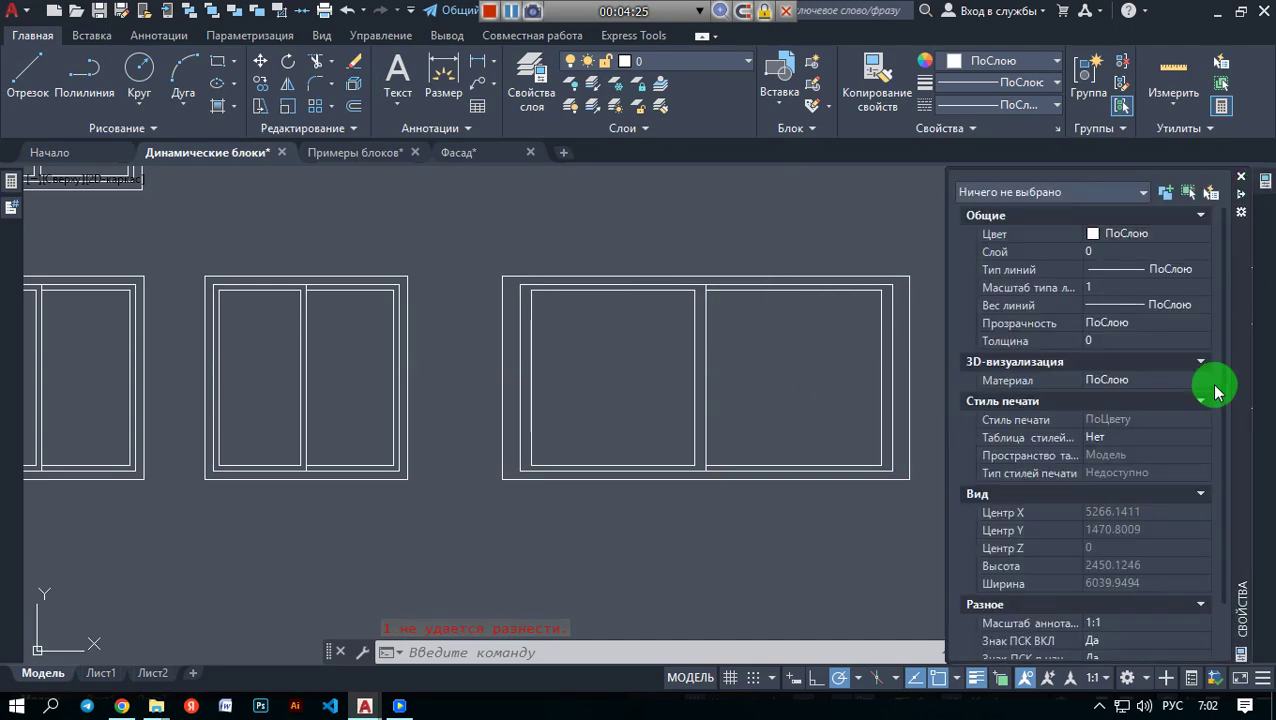
scroll(1090, 450, "down", 2)
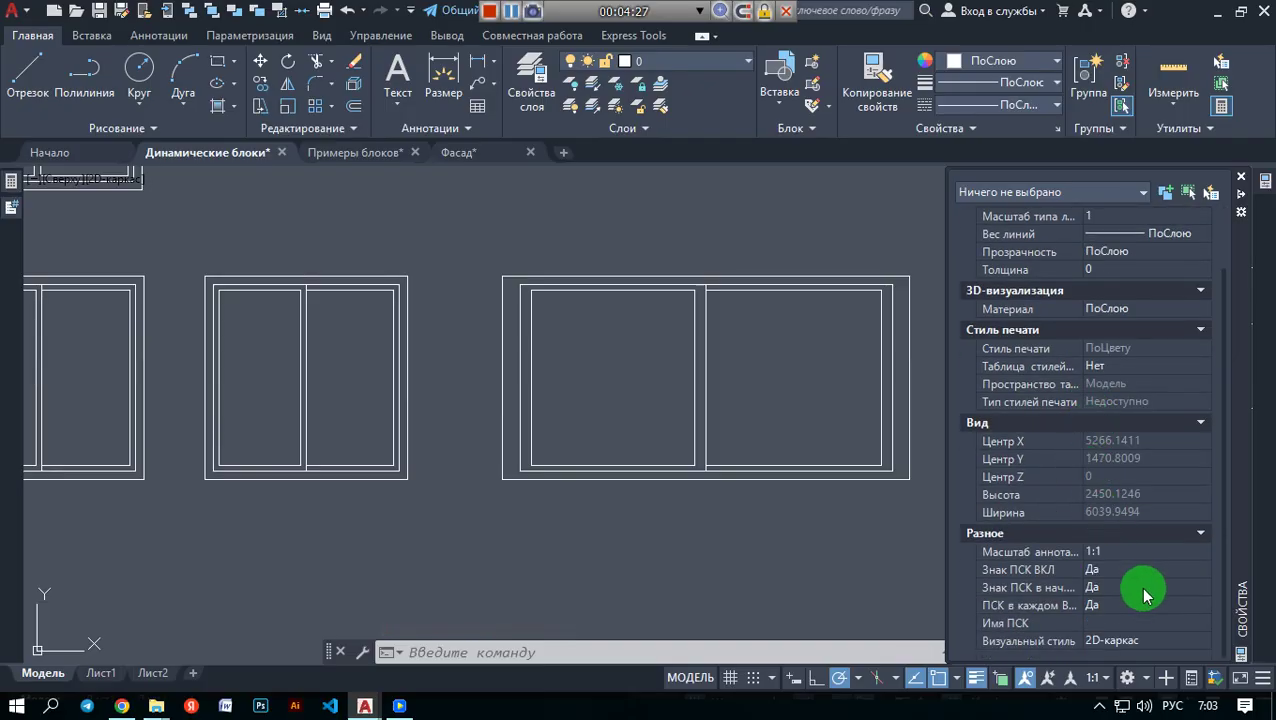
scroll(1118, 625, "up", 2)
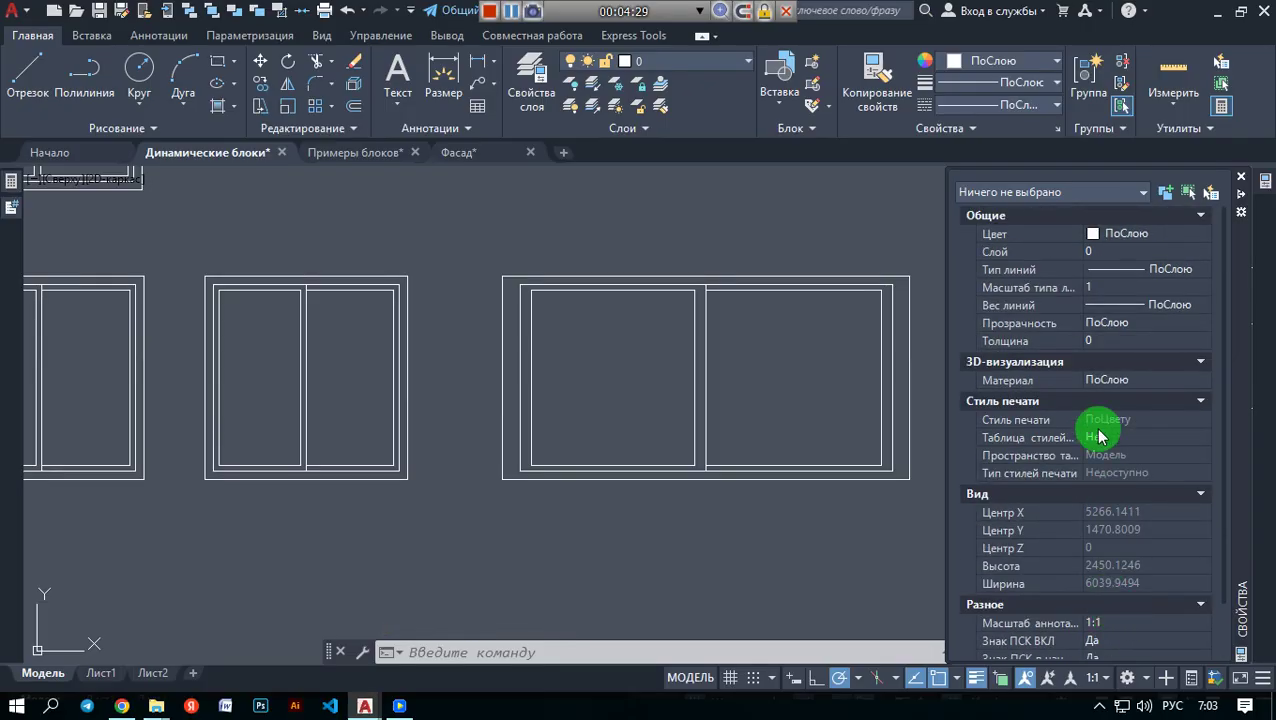
- Examine the properties of the widened Окно 3 block, including its general, 3D visualization, geometry and miscellaneous sections
left_click(659, 350)
left_click(1266, 199)
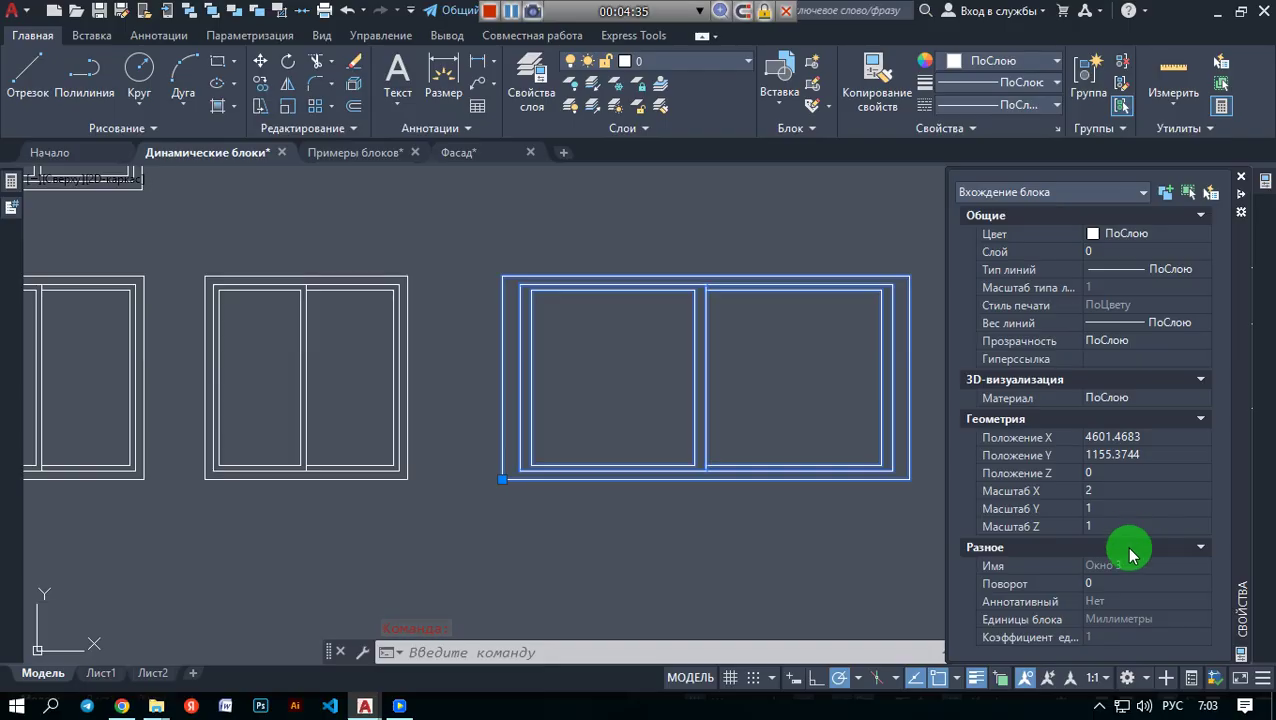
left_click(1138, 547)
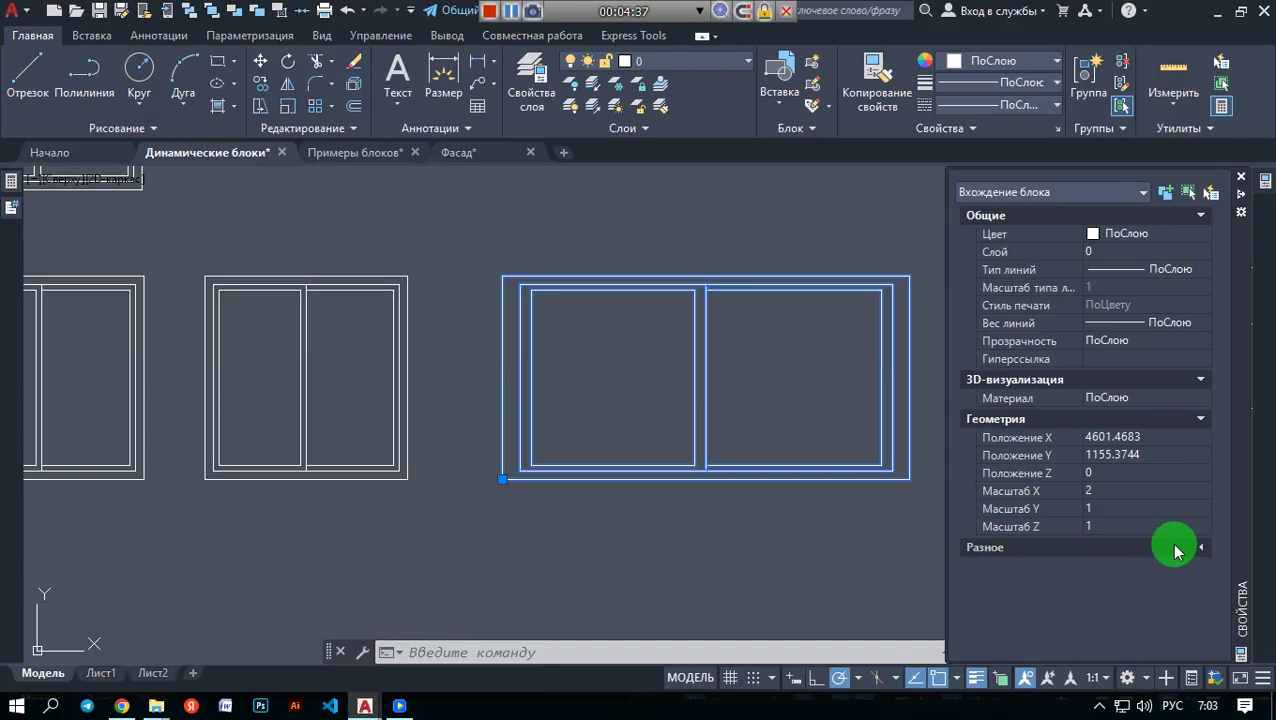
left_click(1190, 548)
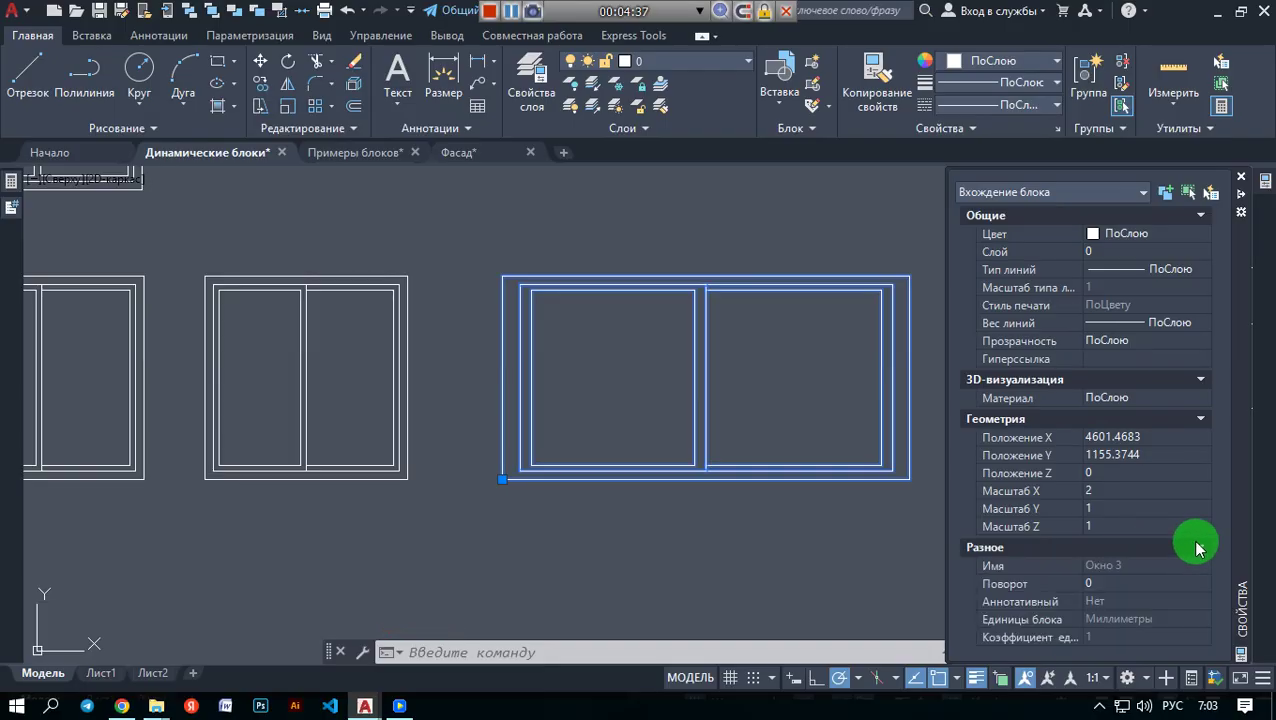
left_click(1200, 419)
left_click(1200, 419)
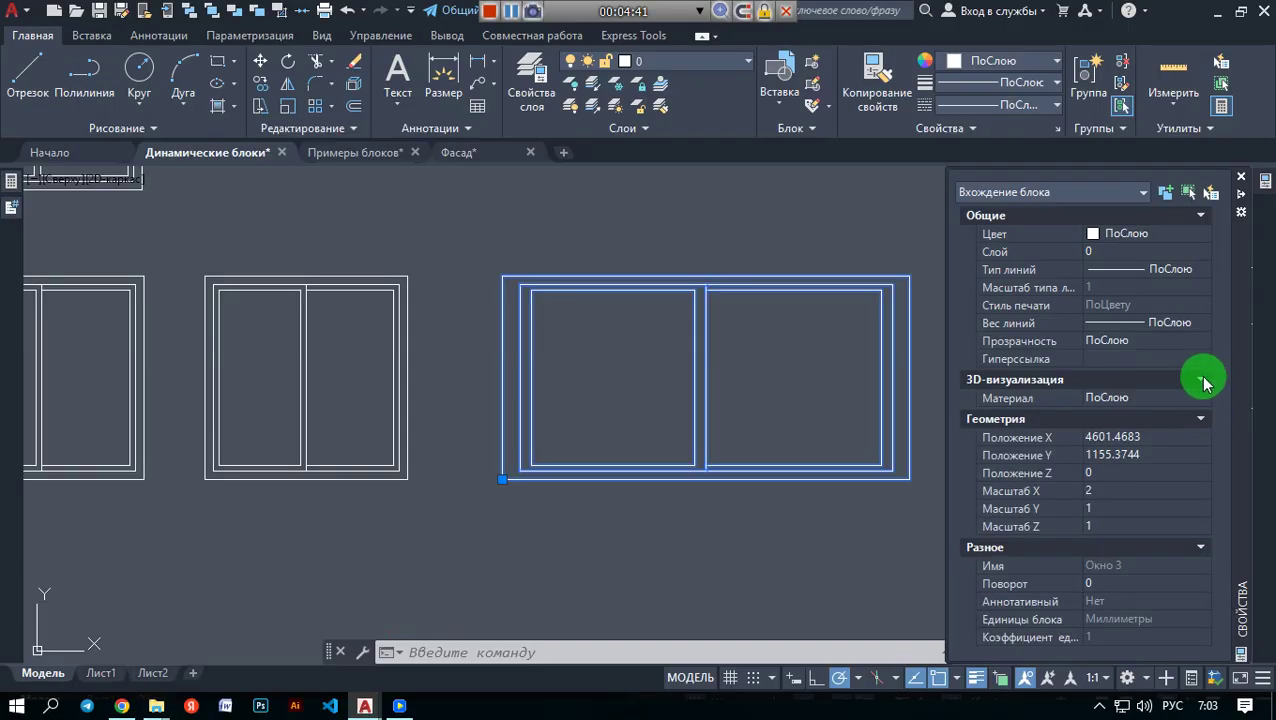
left_click(1200, 381)
left_click(1201, 381)
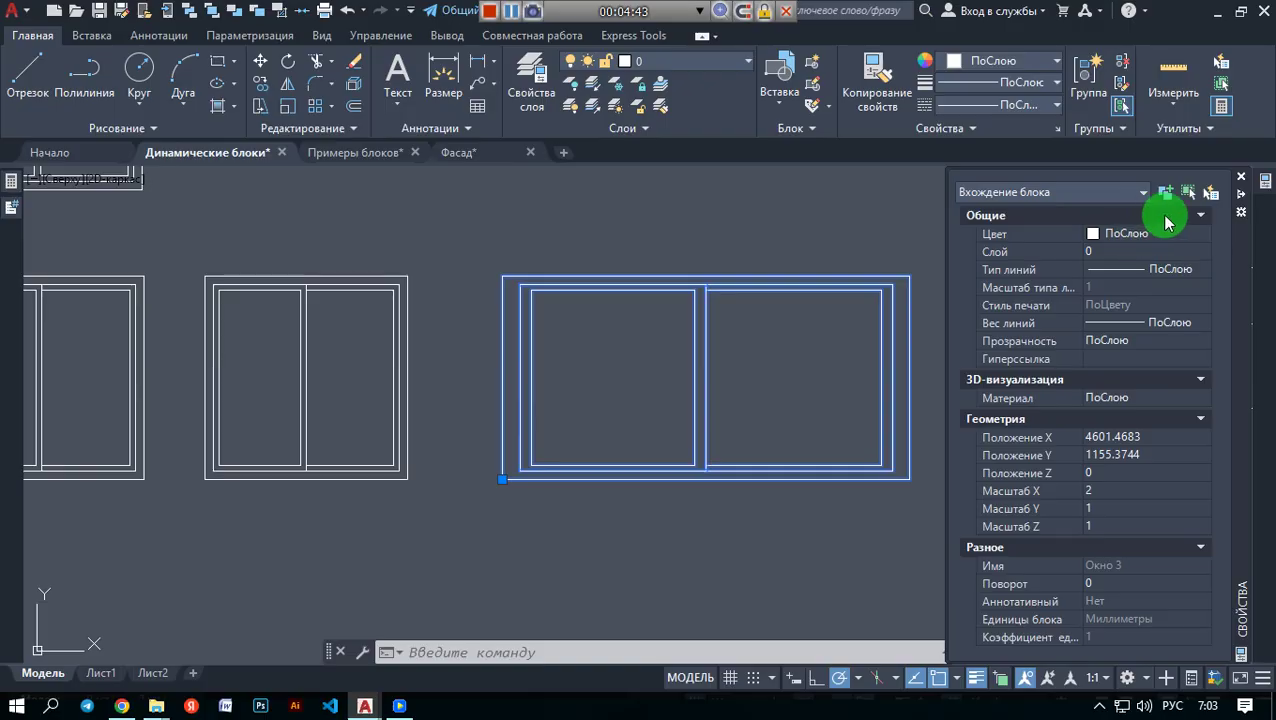
left_click(1166, 216)
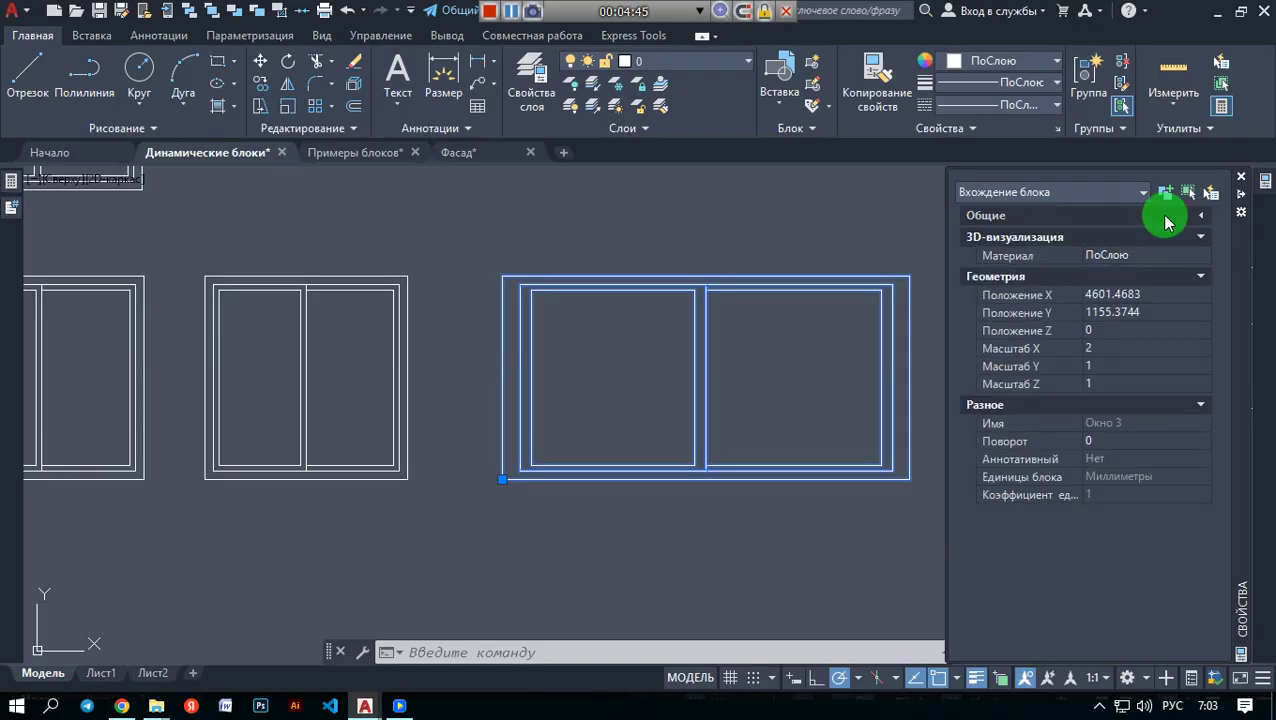
left_click(1166, 217)
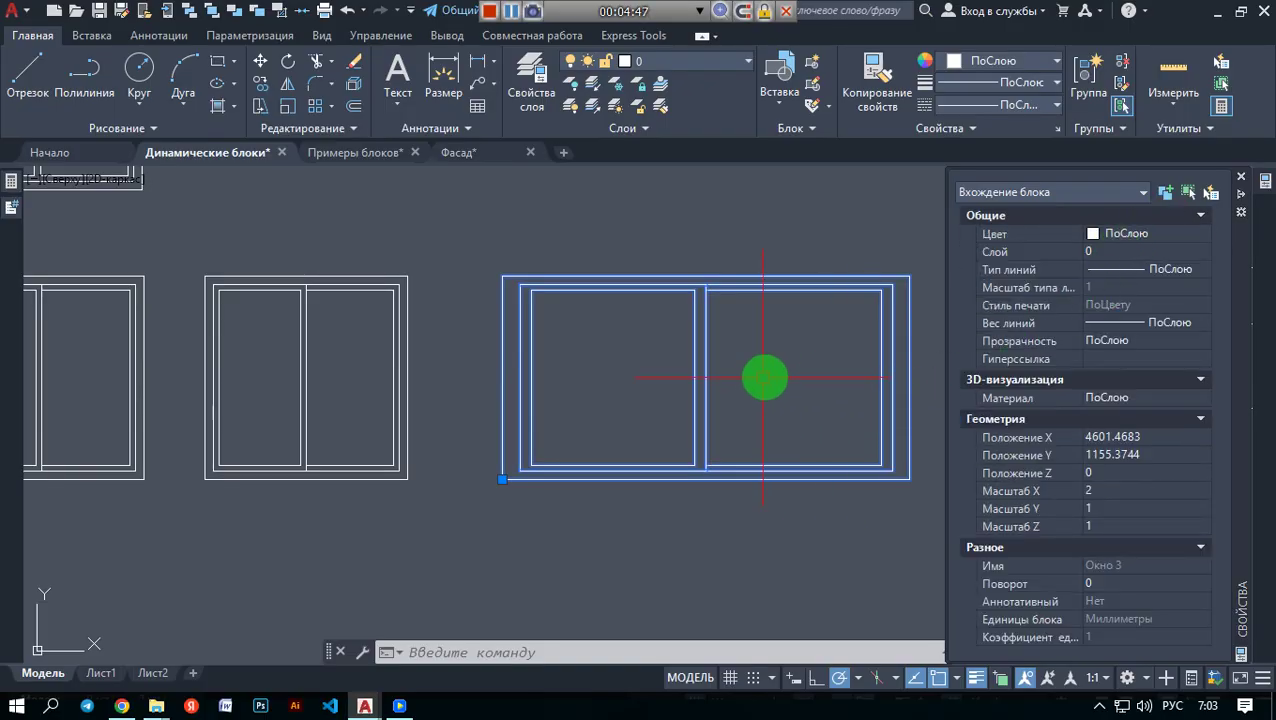
scroll(703, 378, "down", 4)
scroll(703, 378, "up", 2)
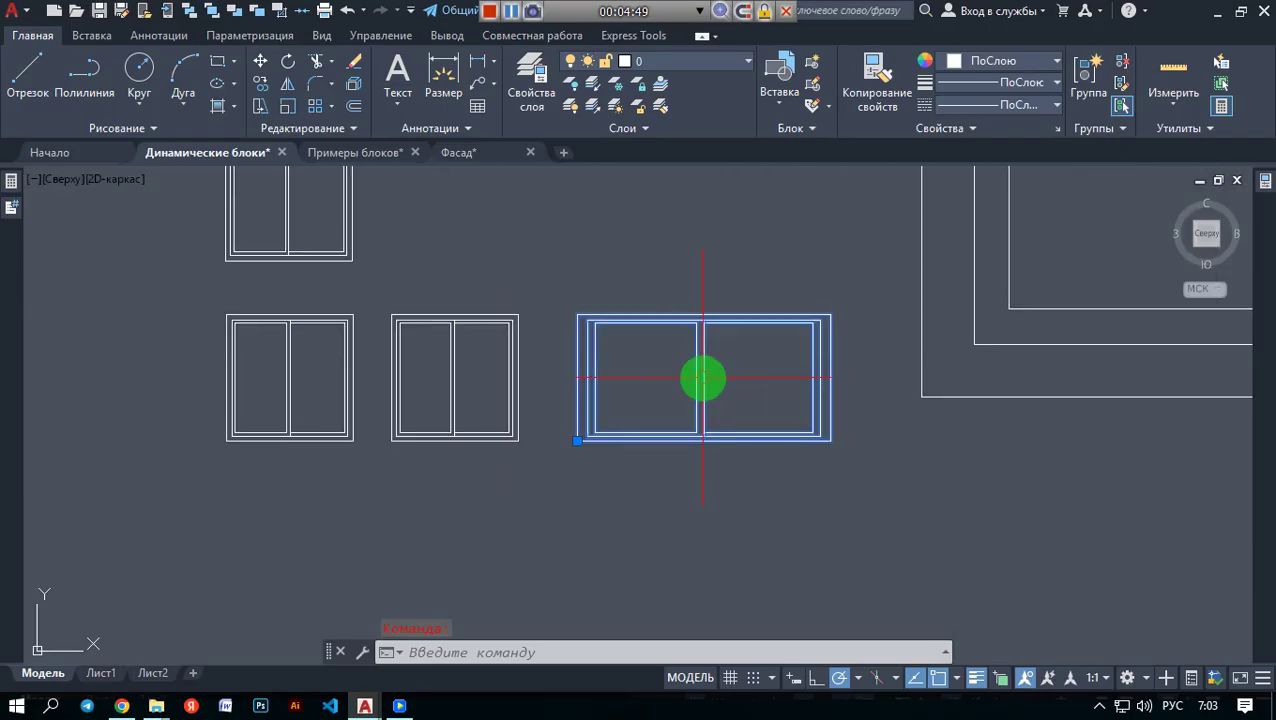
scroll(703, 378, "up", 2)
scroll(703, 378, "down", 2)
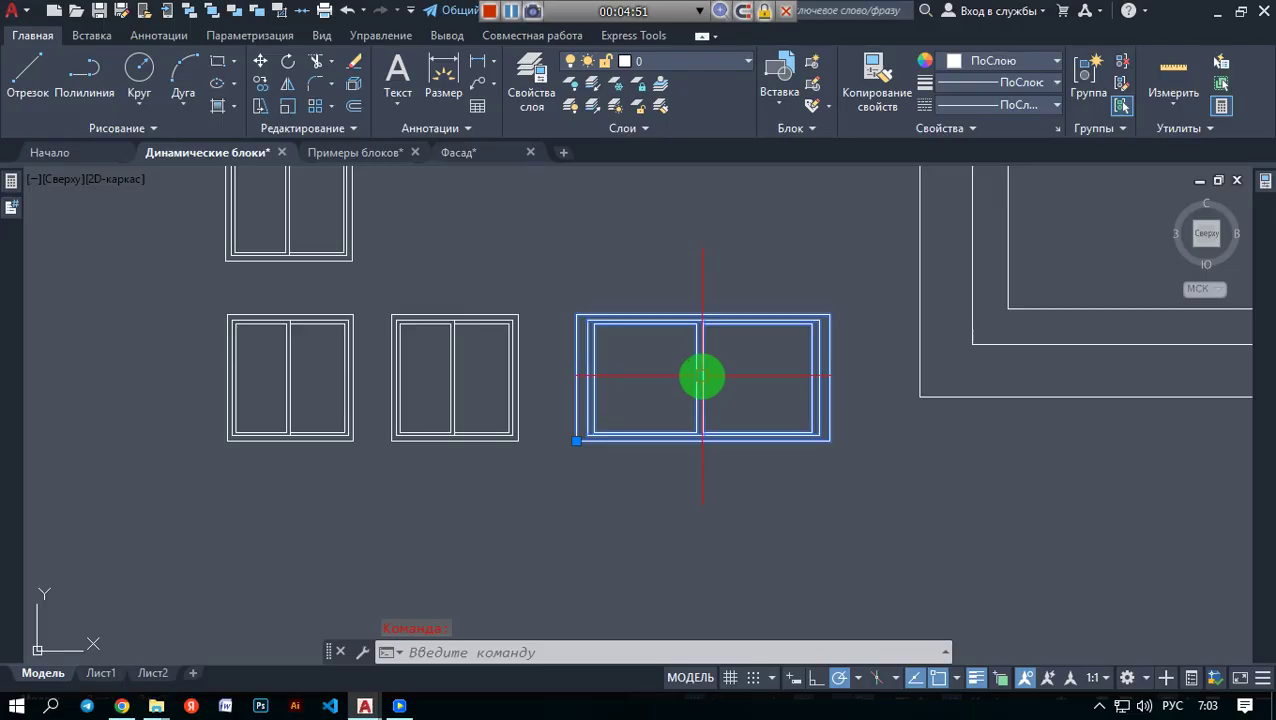
- Draw a small, nearly square rectangle in the empty area below the row of window blocks
middle_click_drag(615, 440, 632, 382)
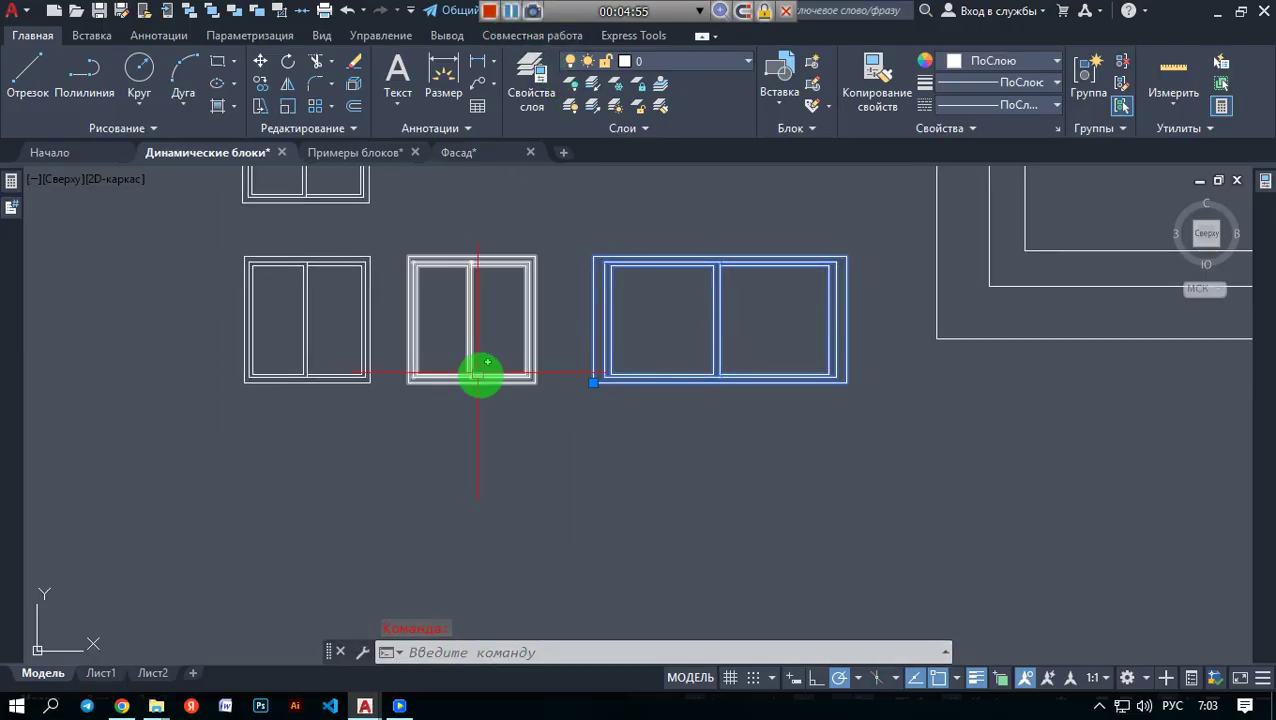
middle_click_drag(541, 339, 565, 260)
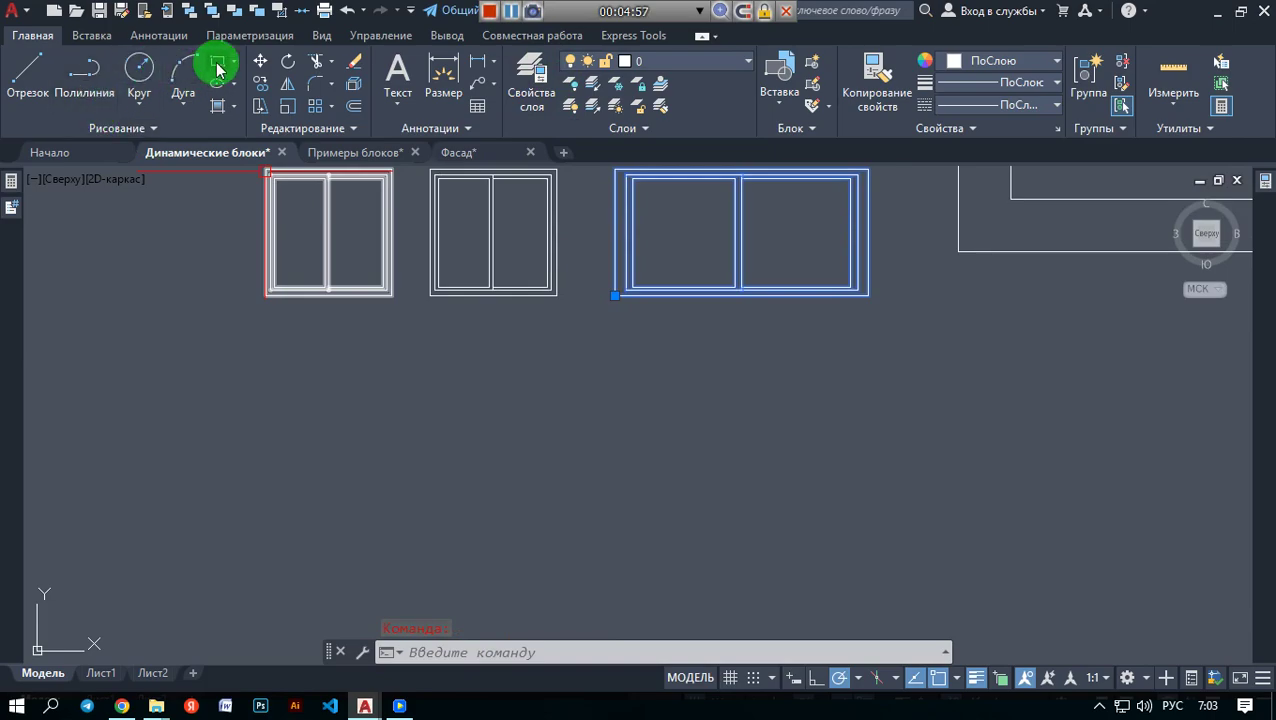
key("Escape")
type("rec")
key("Return")
left_click(497, 465)
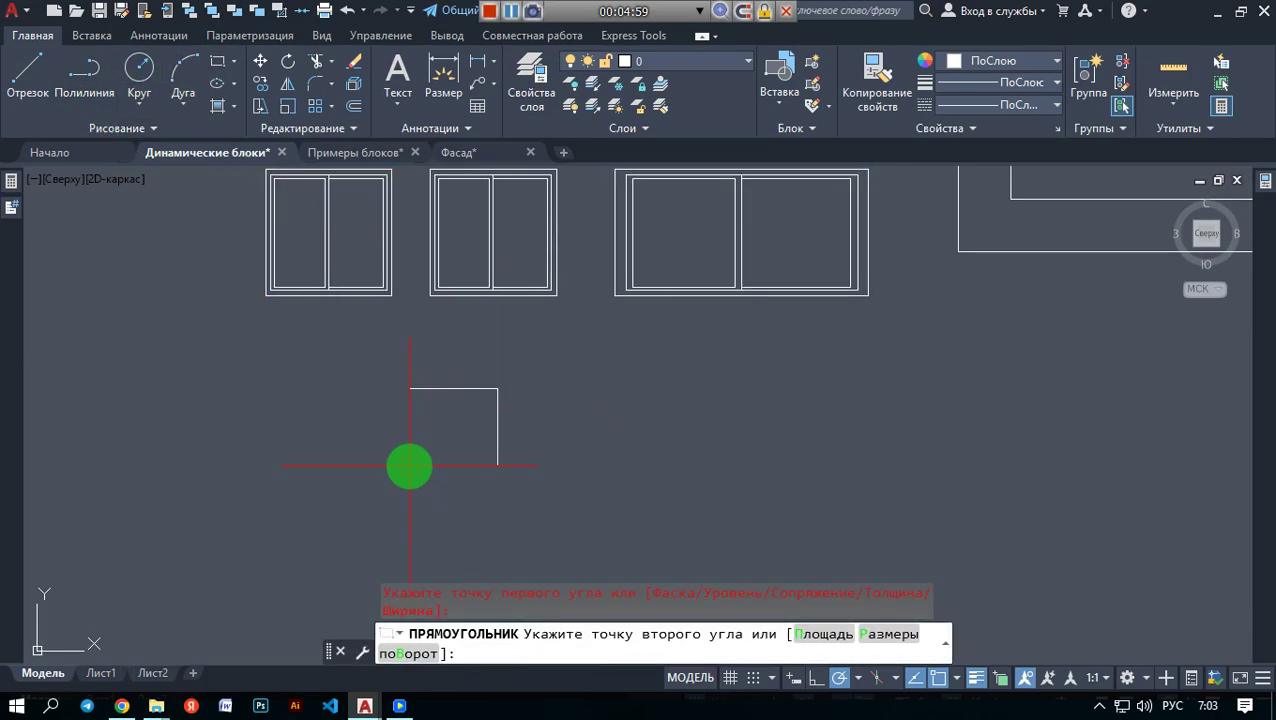
left_click(409, 388)
- Draw a circle centred in the rectangle, with a radius reaching its upper and lower edges
left_click(140, 70)
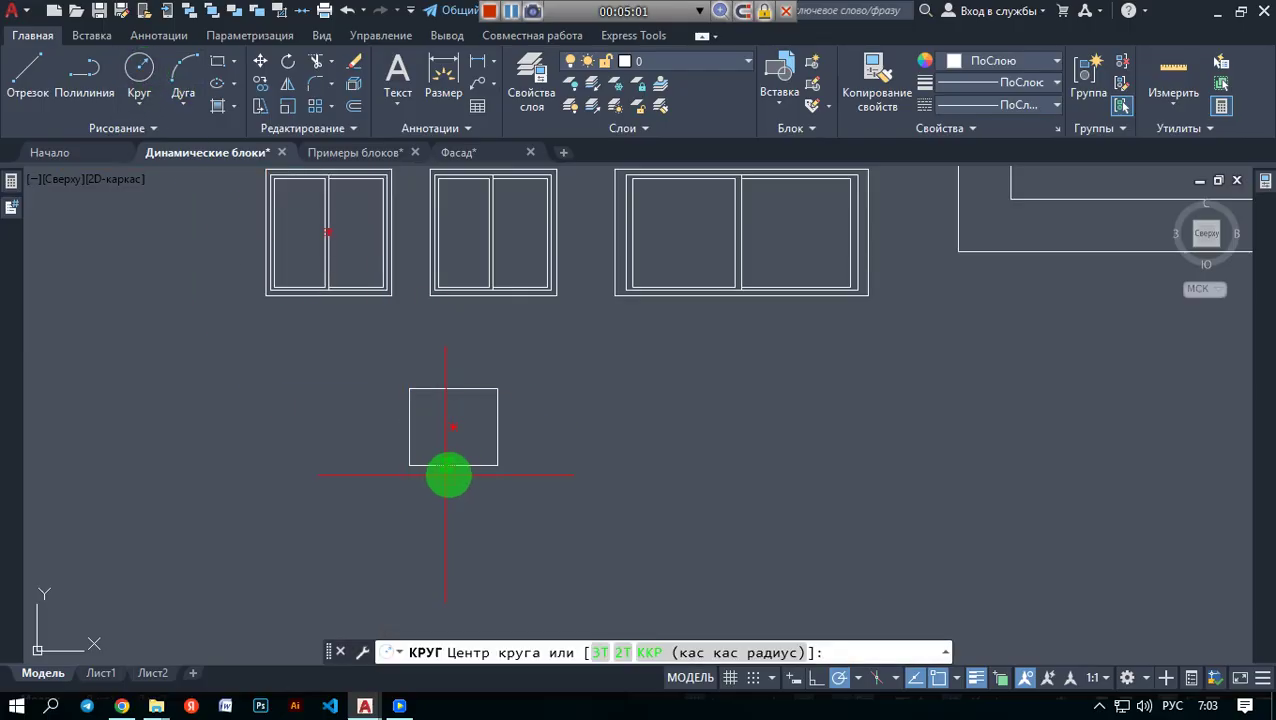
scroll(448, 455, "up", 4)
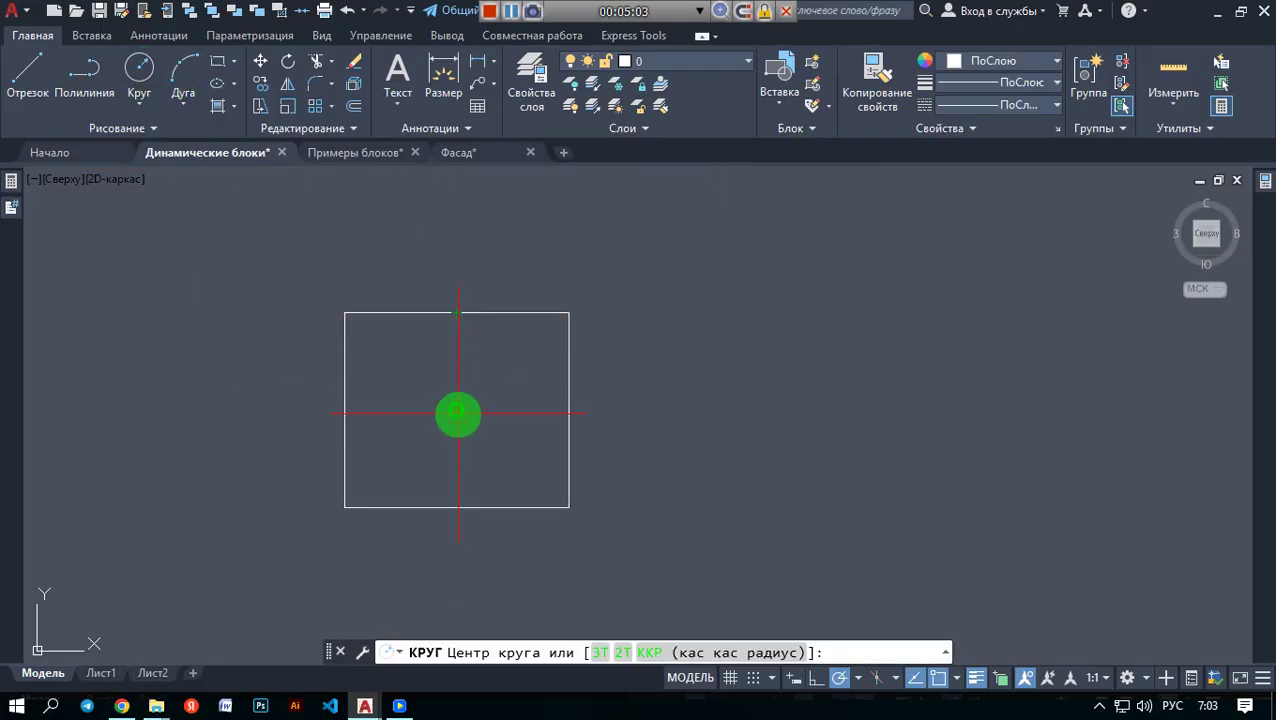
left_click(457, 412)
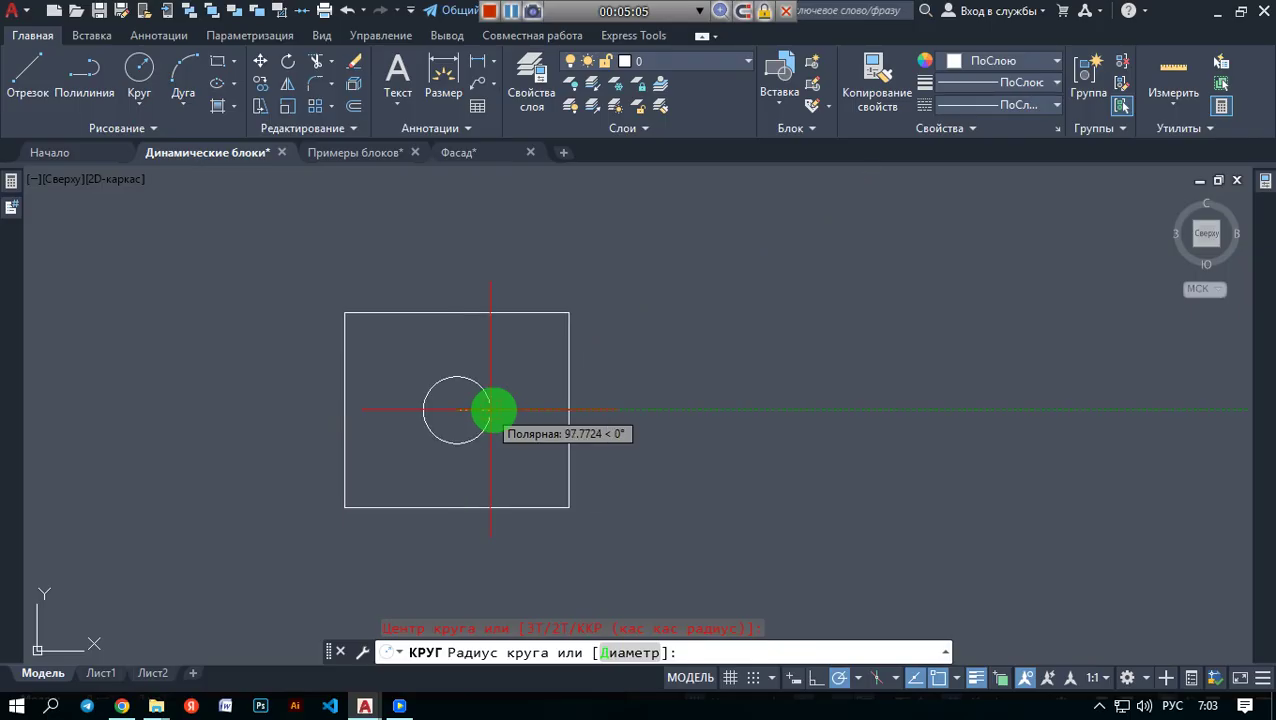
key("F8")
key("F10")
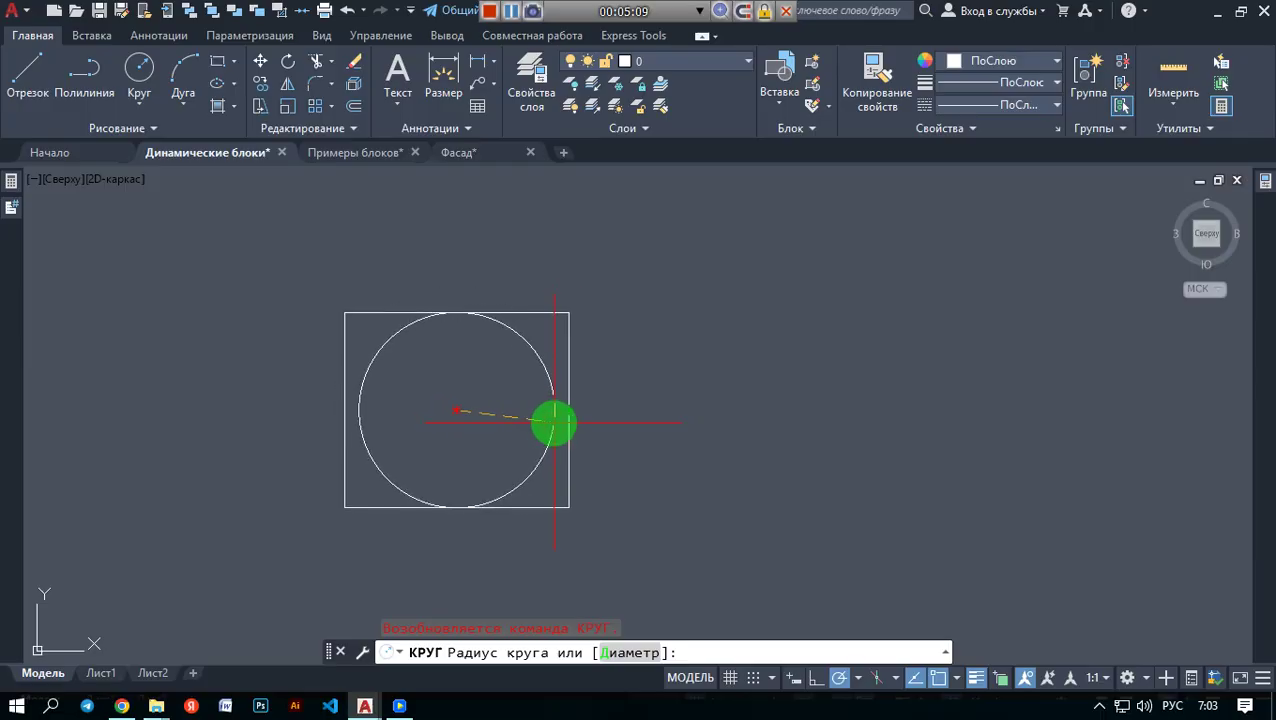
left_click(553, 423)
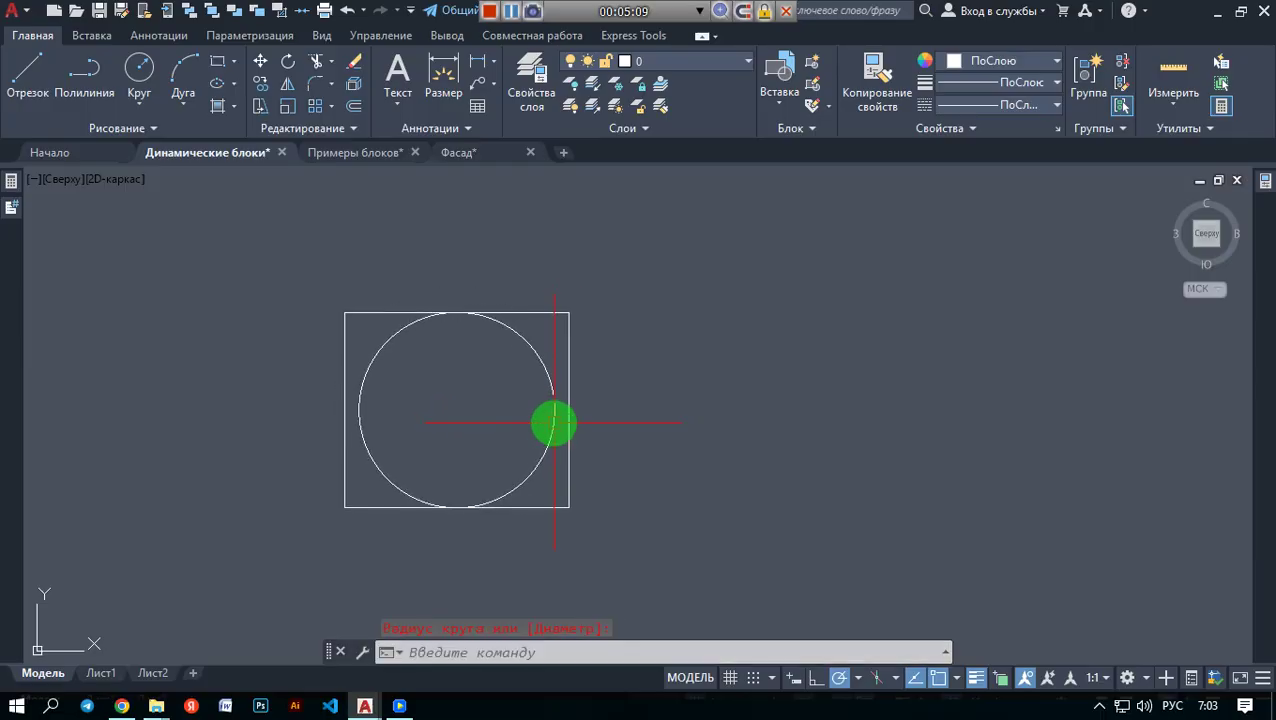
- Start a block definition named Доира from the rectangle and circle, with its base point at the rectangle's lower-left corner
left_click(632, 555)
left_click(267, 281)
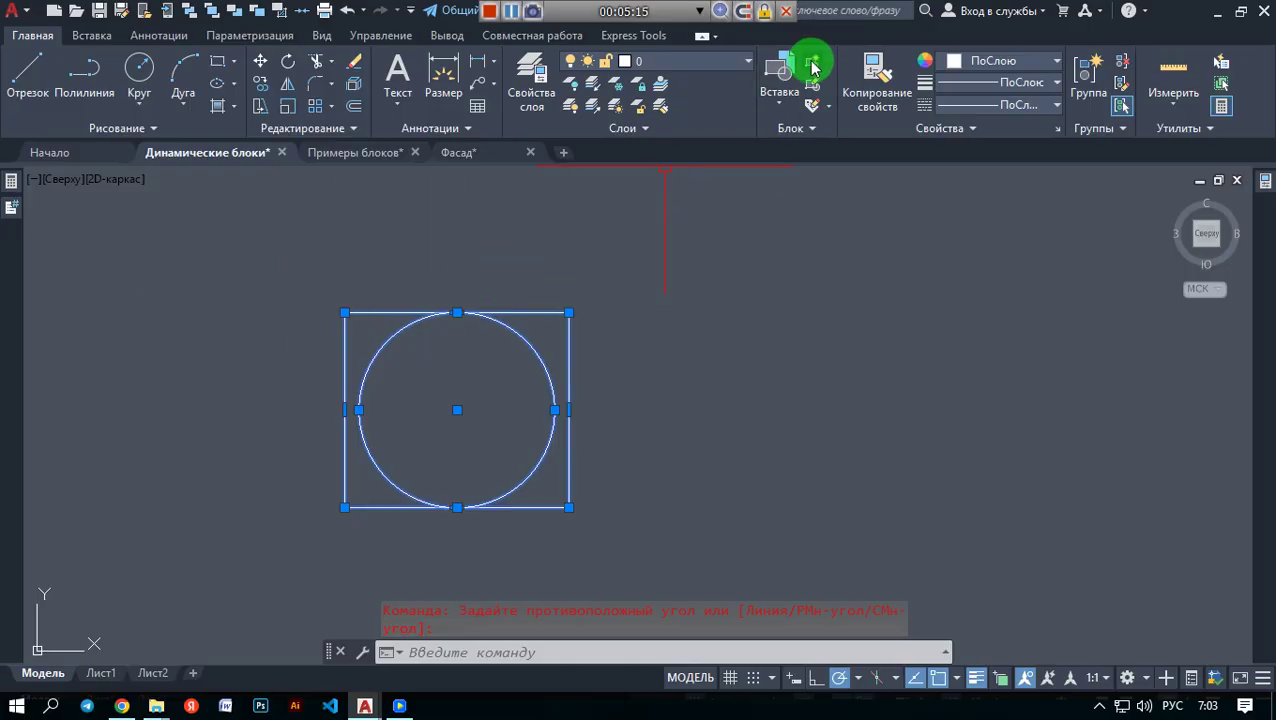
left_click(790, 128)
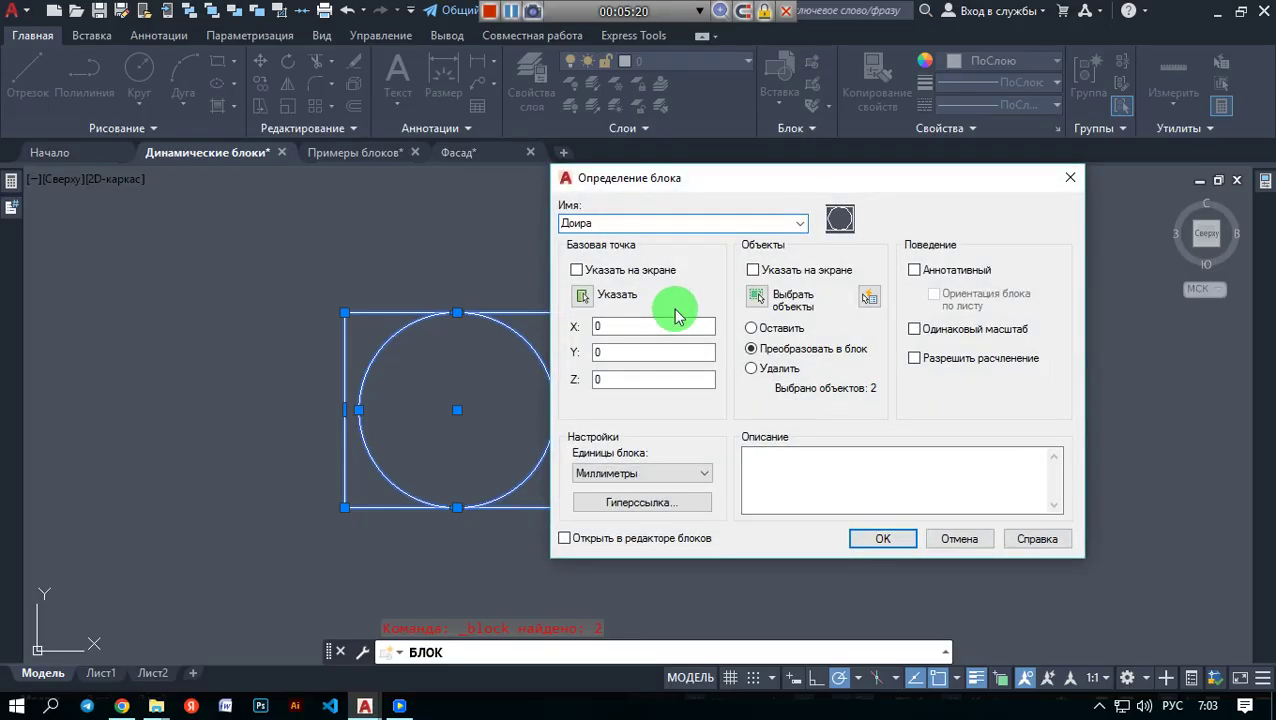
left_click(582, 295)
left_click(343, 509)
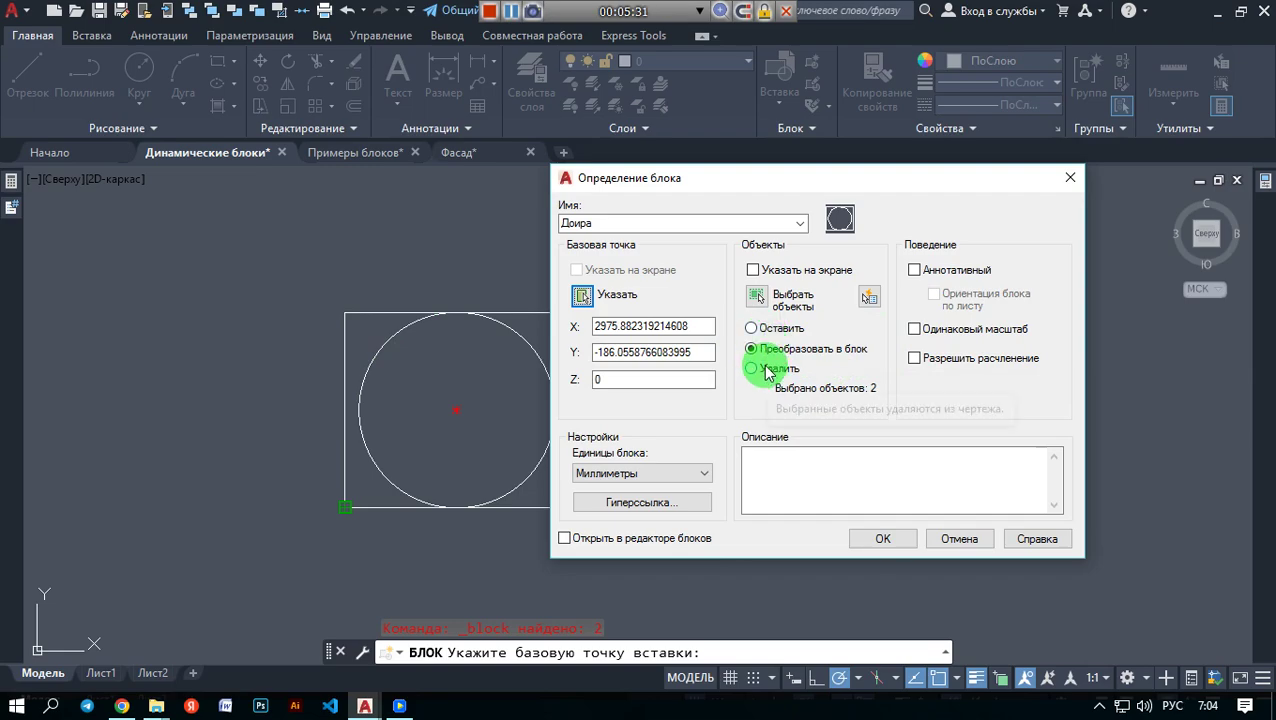
- Allow exploding, keep the block units in millimetres, and create the block under the name Доира 2
left_click(914, 358)
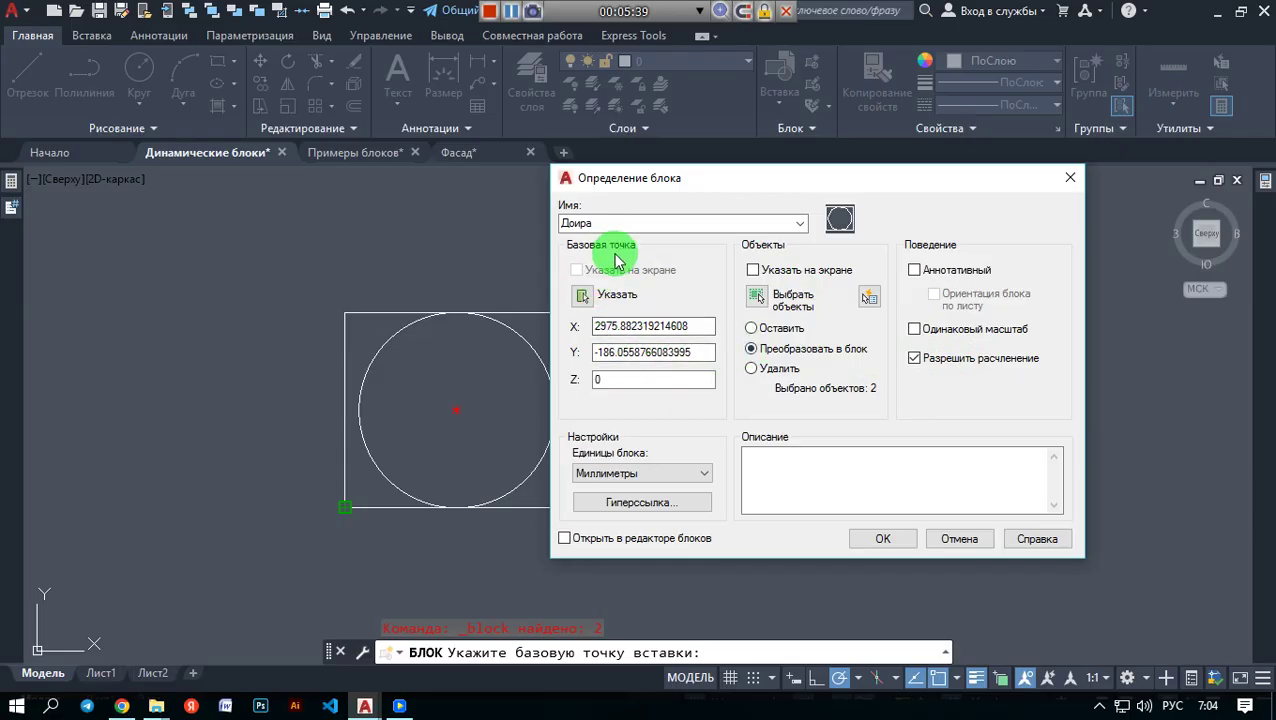
left_click(518, 14)
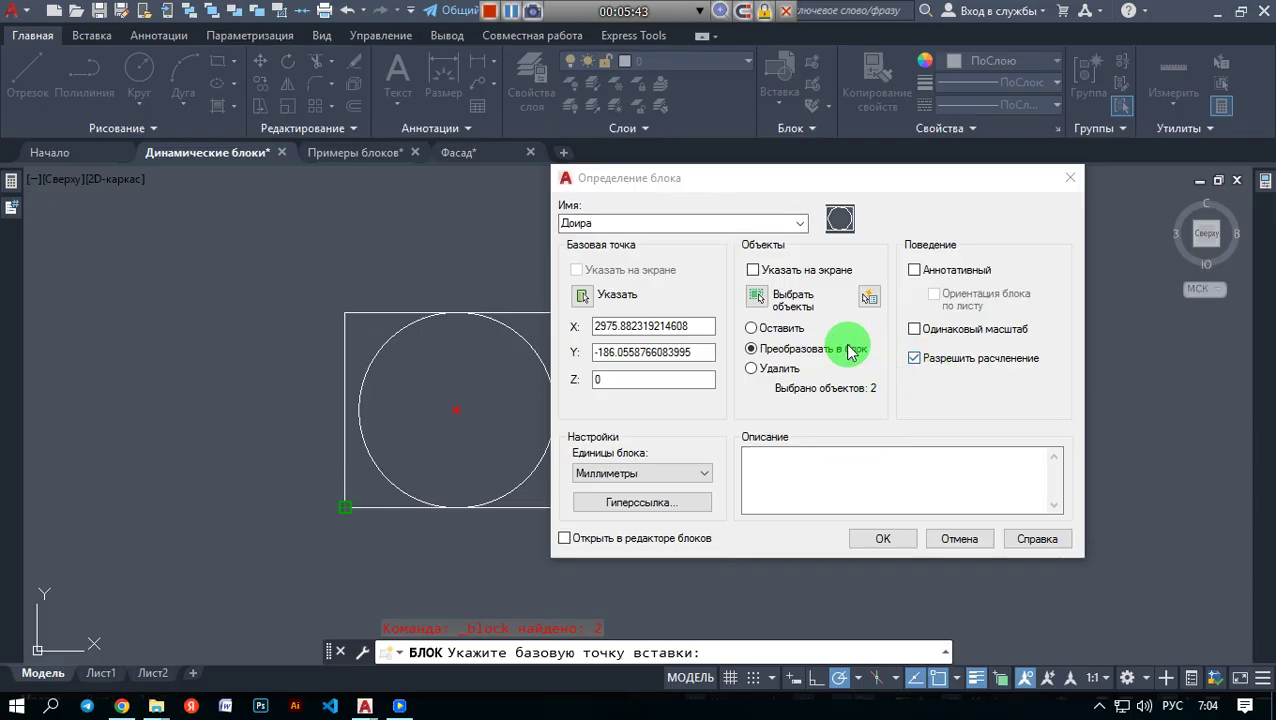
left_click(680, 474)
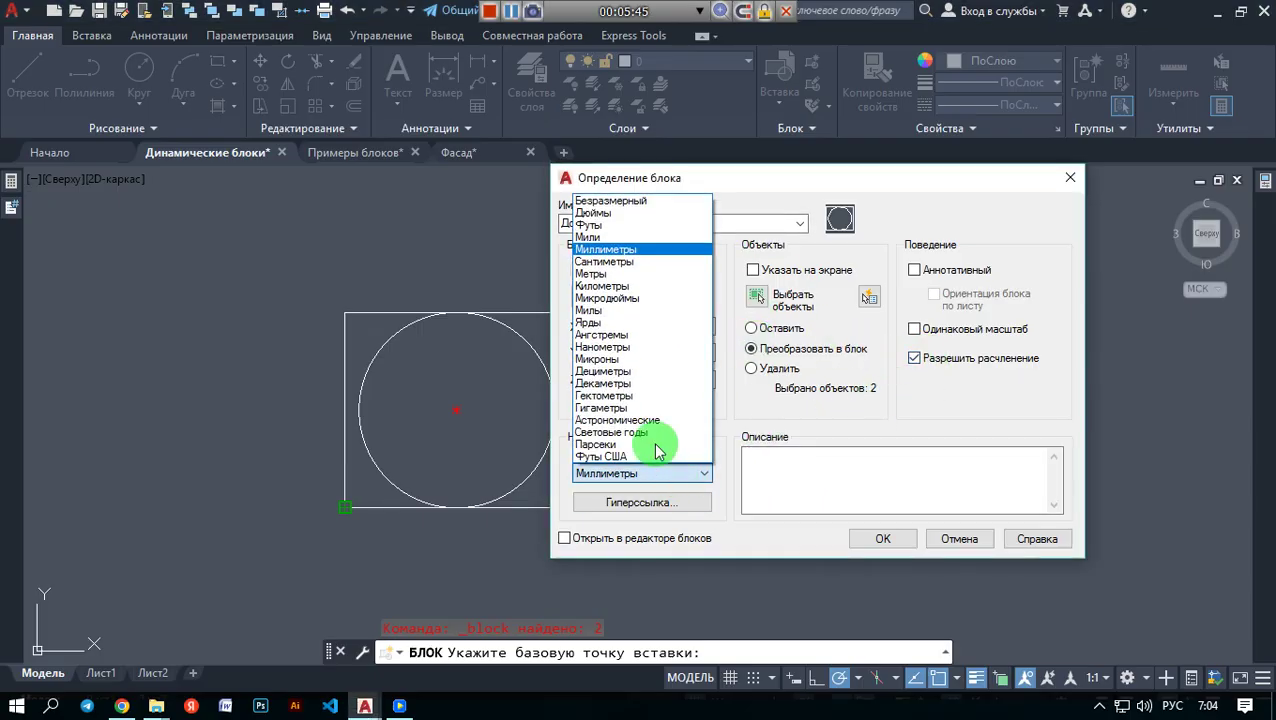
left_click(608, 256)
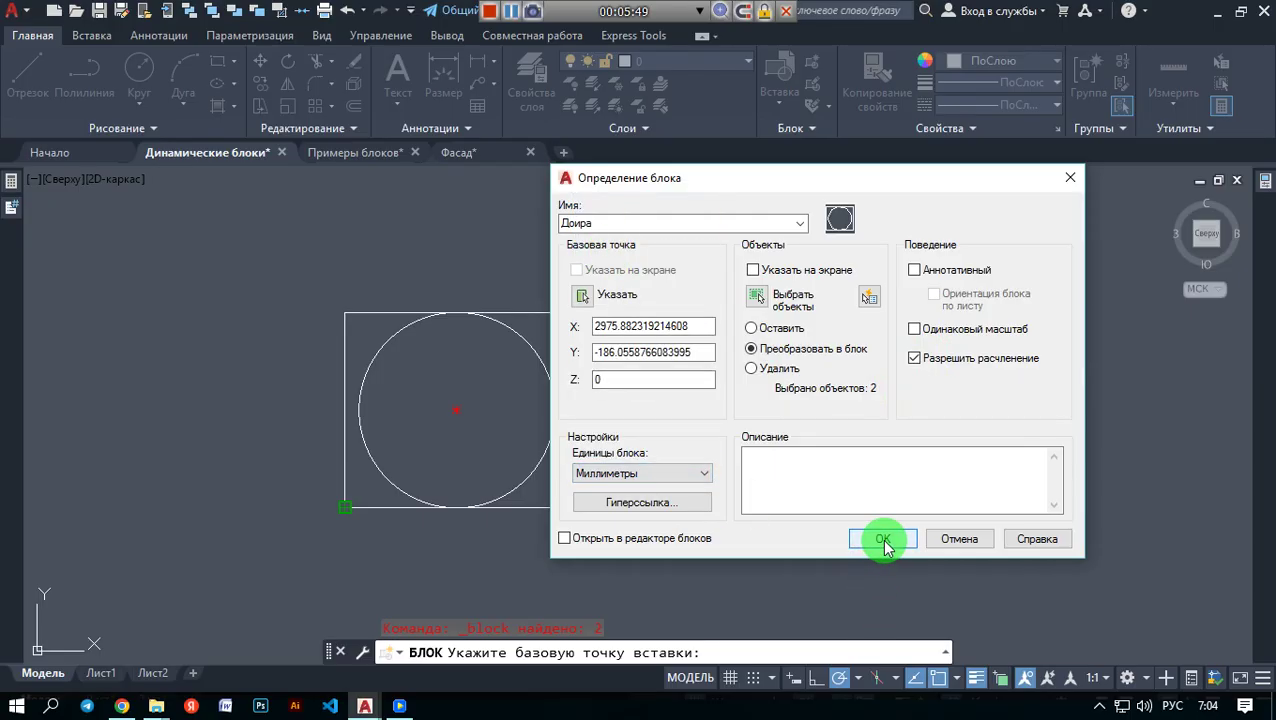
left_click(830, 475)
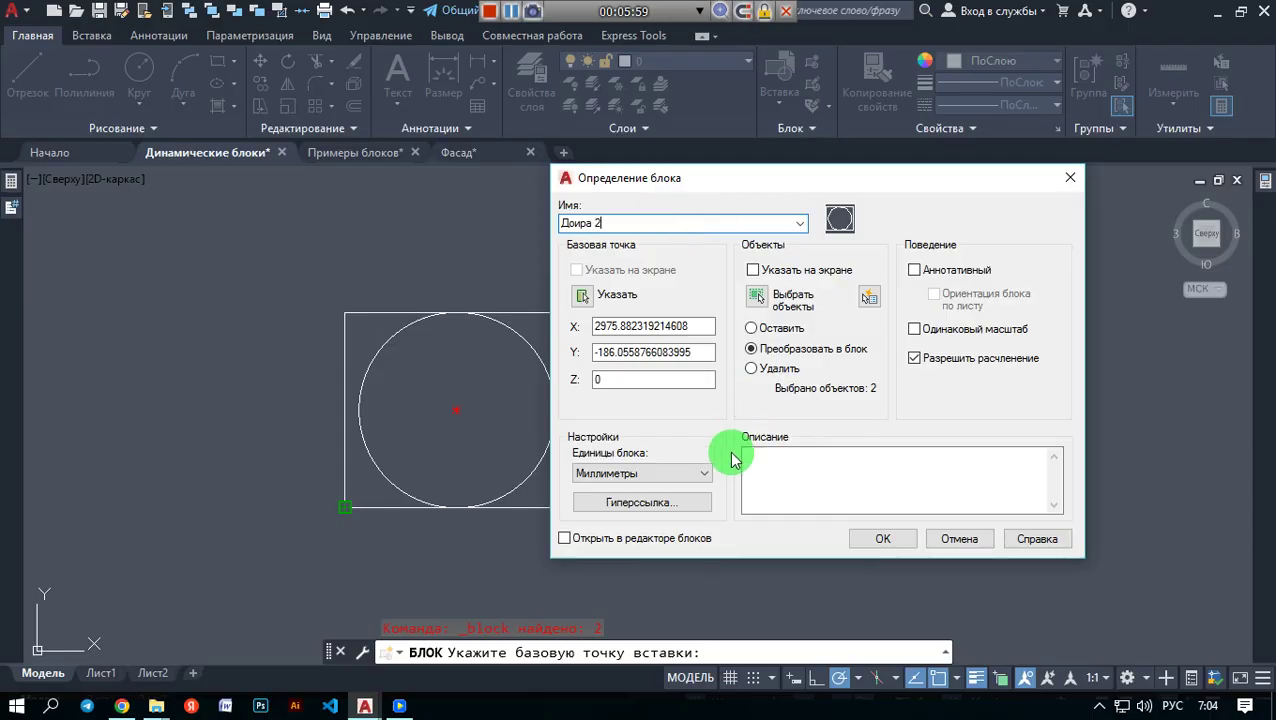
left_click(889, 538)
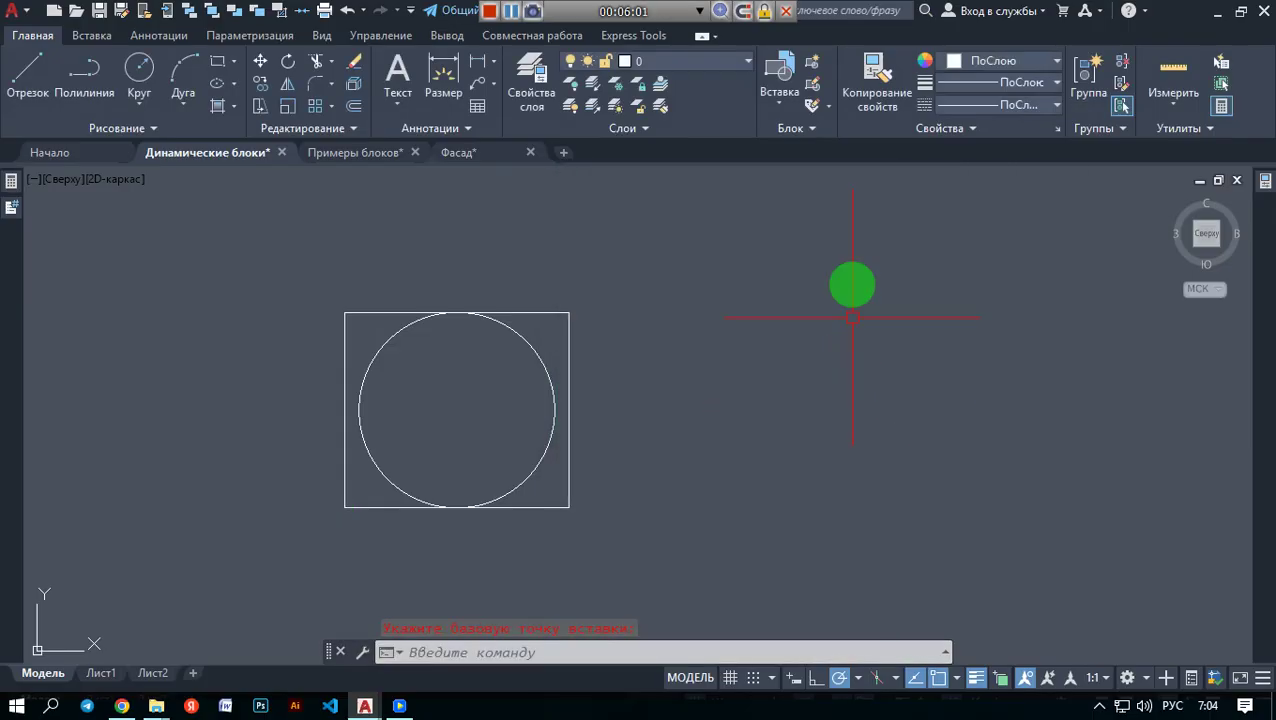
- Insert a copy of the Доира 2 block to the right of the original, level with its lower edge
left_click(778, 90)
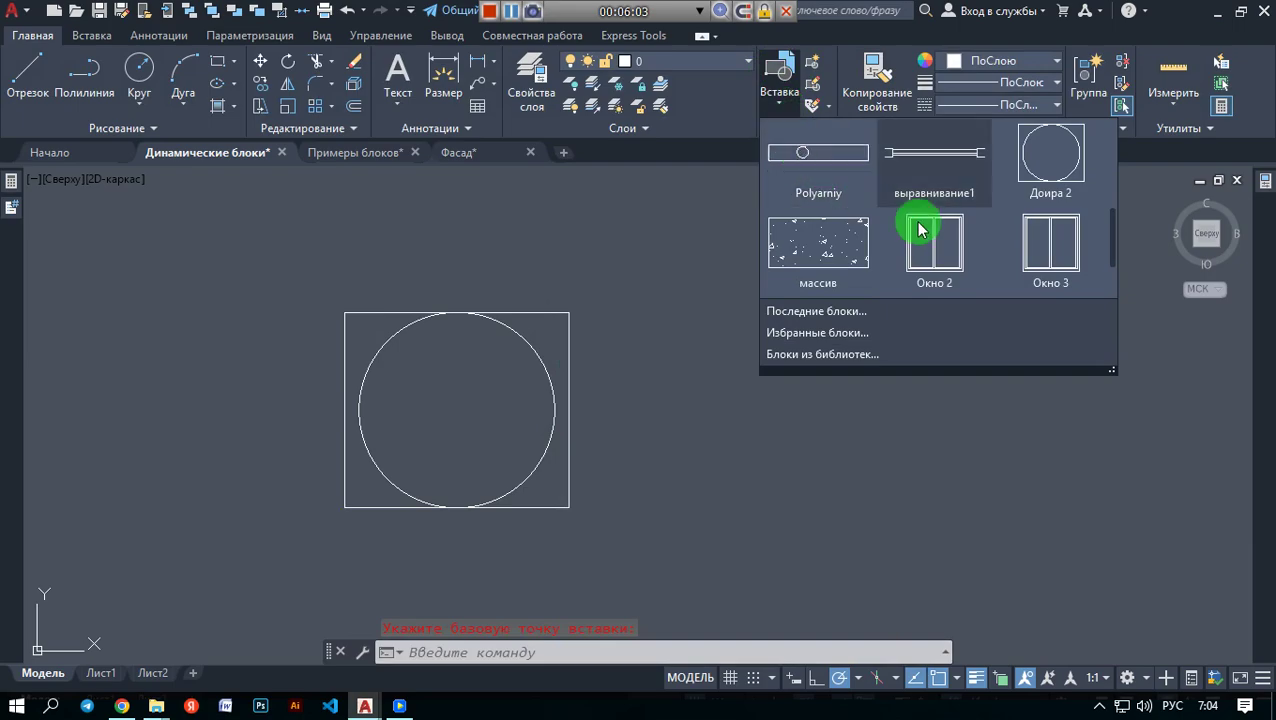
scroll(1000, 179, "up", 1)
left_click(1025, 179)
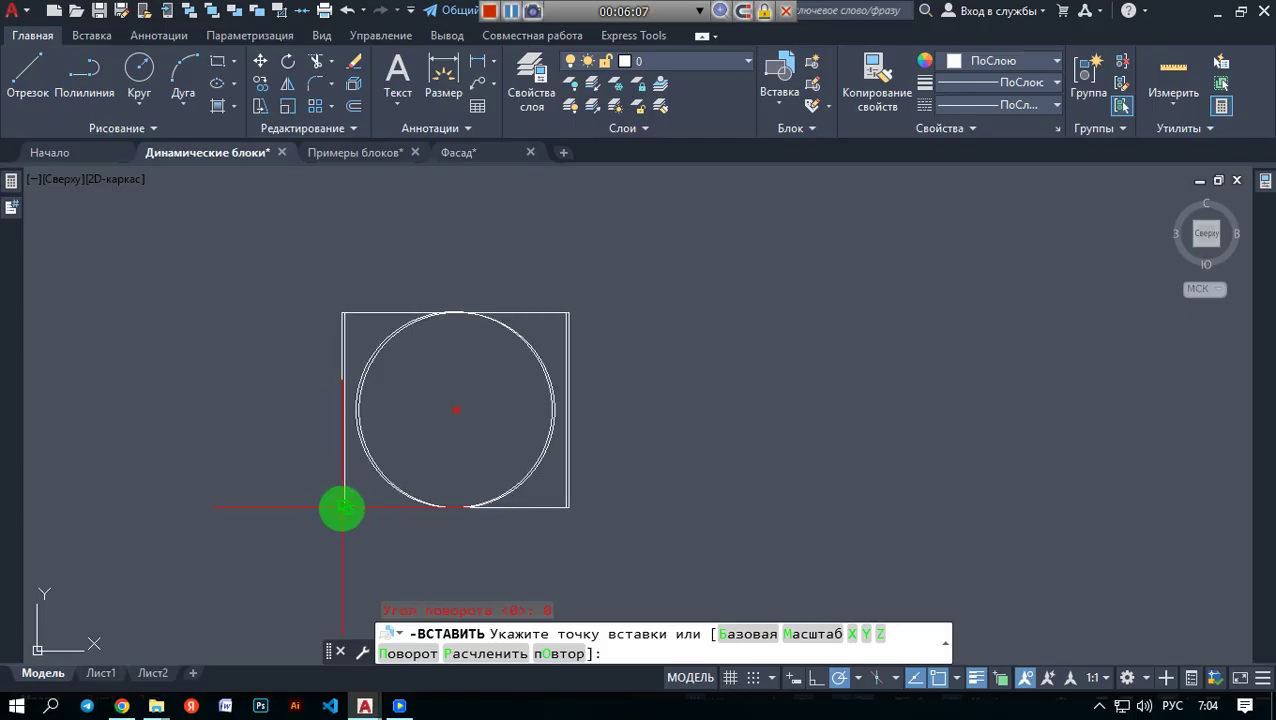
left_click(676, 507)
- Set the inserted Доира 2 block's X scale to 2, Y scale to 5 and Z scale to 6
mouse_move(818, 439)
middle_mouse_down()
mouse_move(672, 399)
mouse_move(617, 368)
middle_mouse_up()
left_click(681, 327)
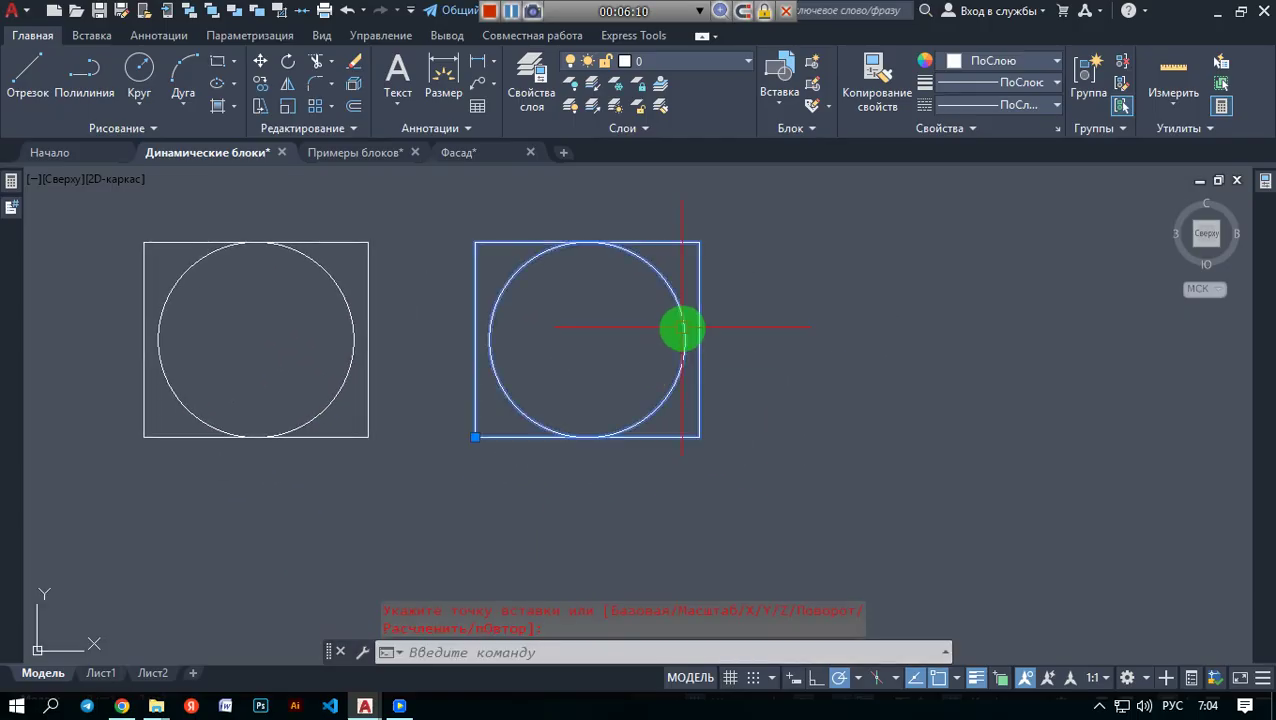
left_click(1264, 182)
left_click(1107, 489)
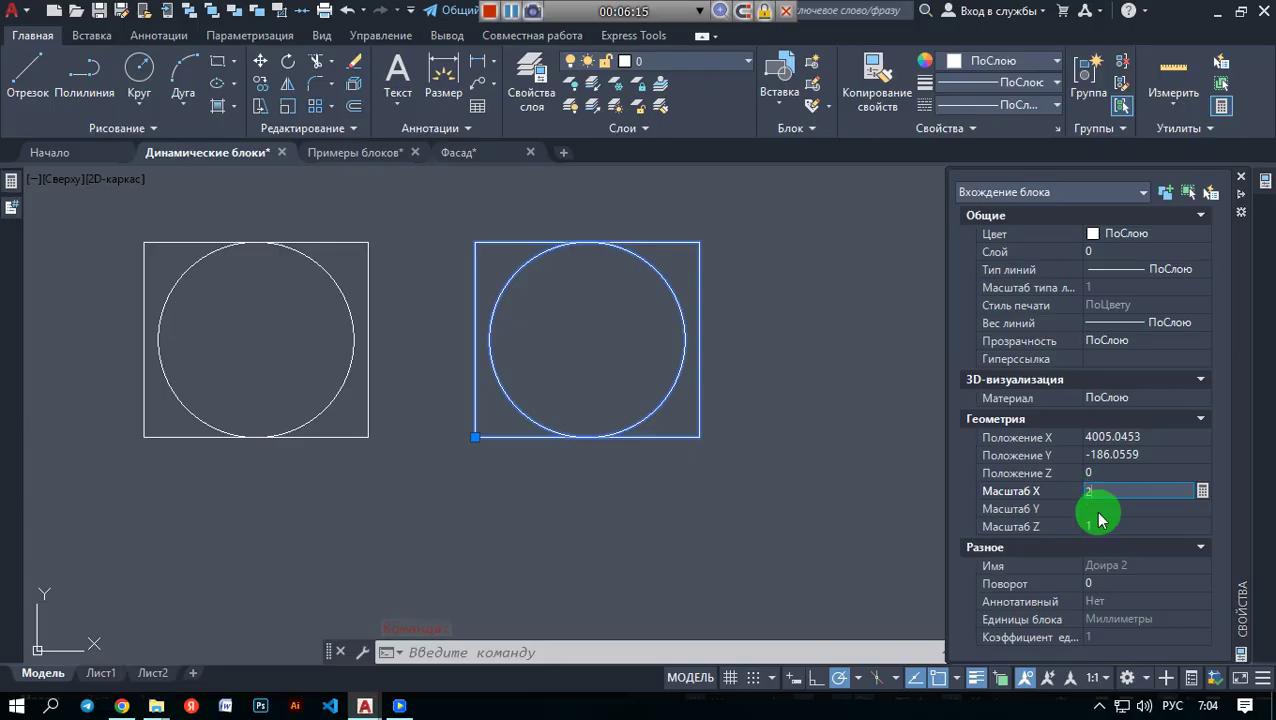
left_click(1099, 509)
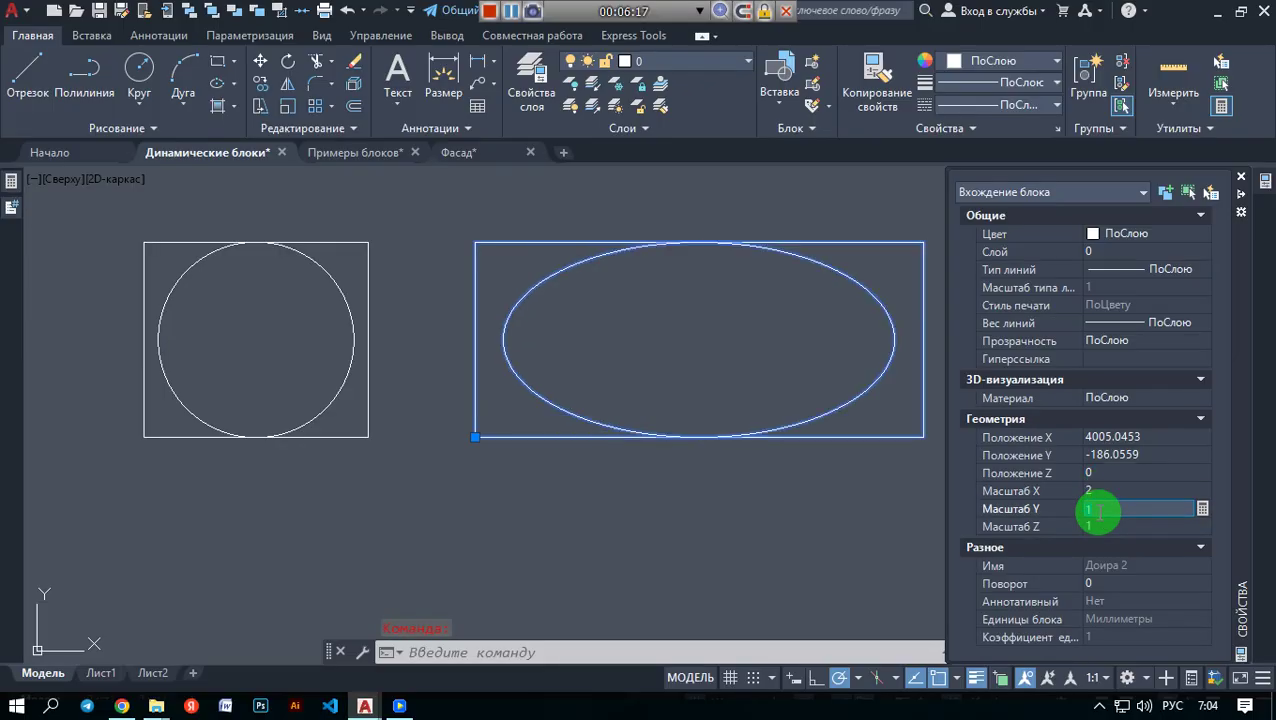
left_click(1095, 527)
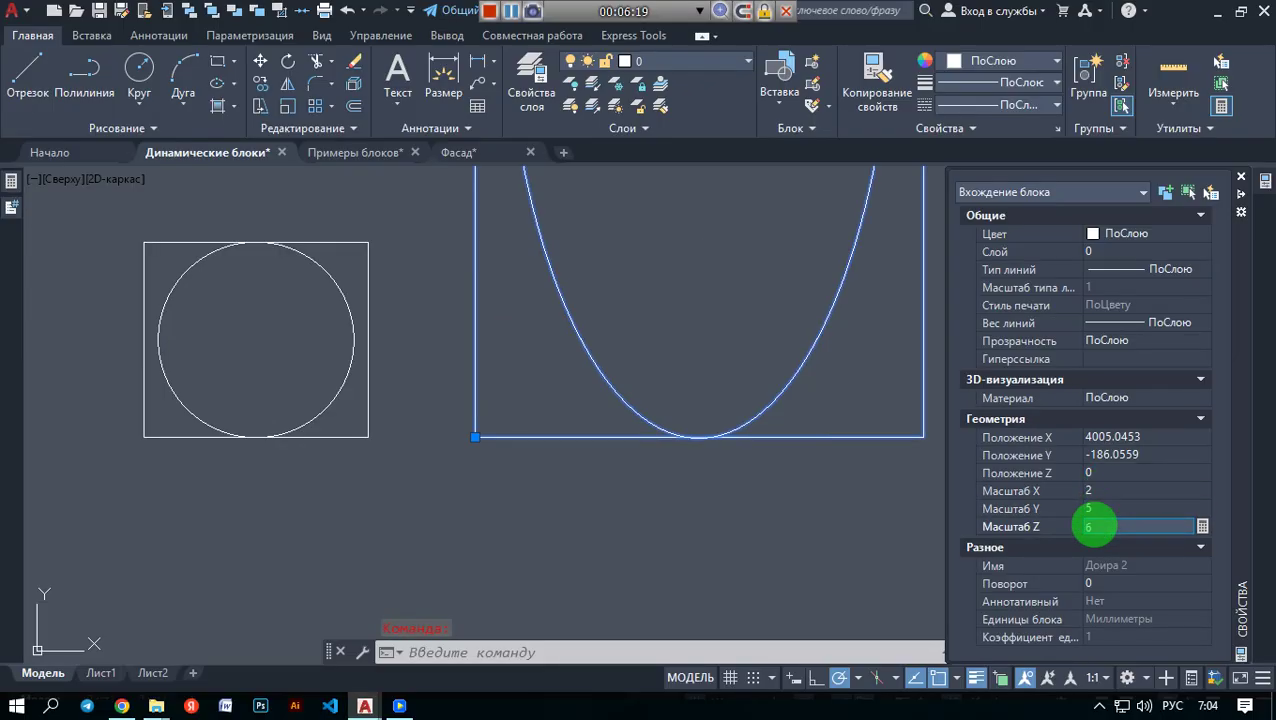
type("6")
key("Return")
key("ctrl+1")
scroll(760, 510, "down", 6)
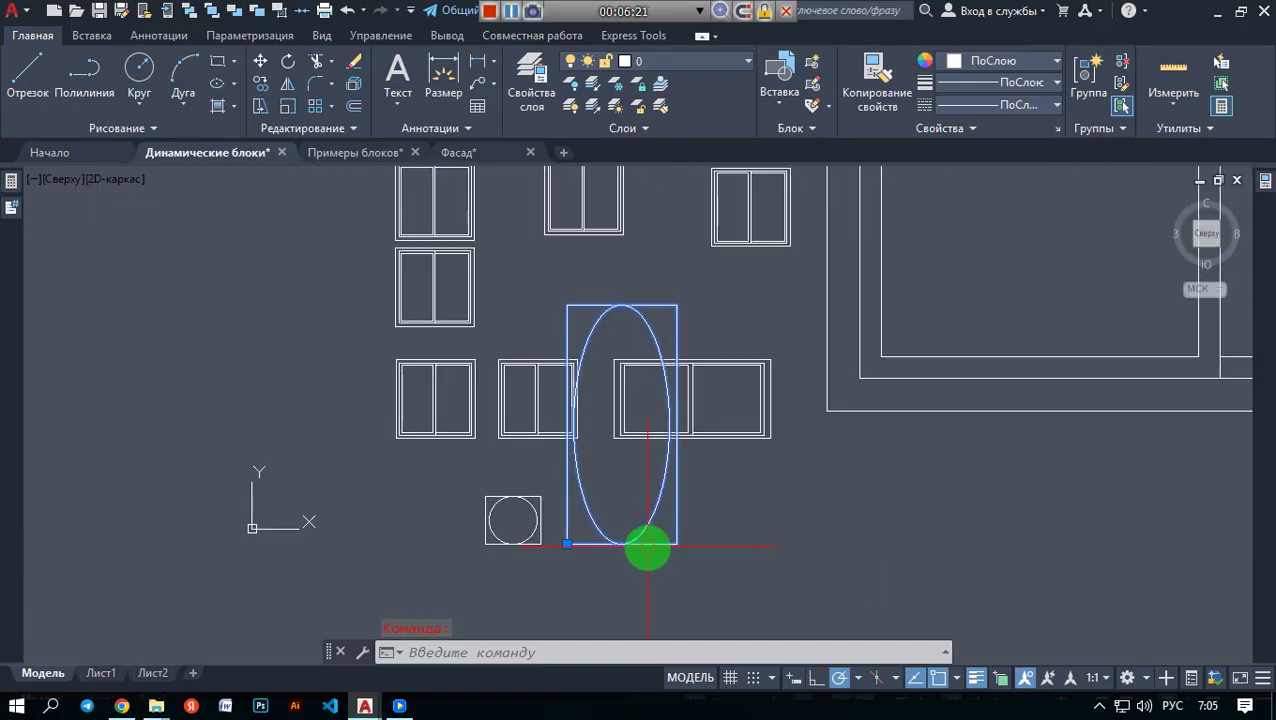
- Undo the X, Y and Z scale changes of the inserted Доира 2 block
key("ctrl+z")
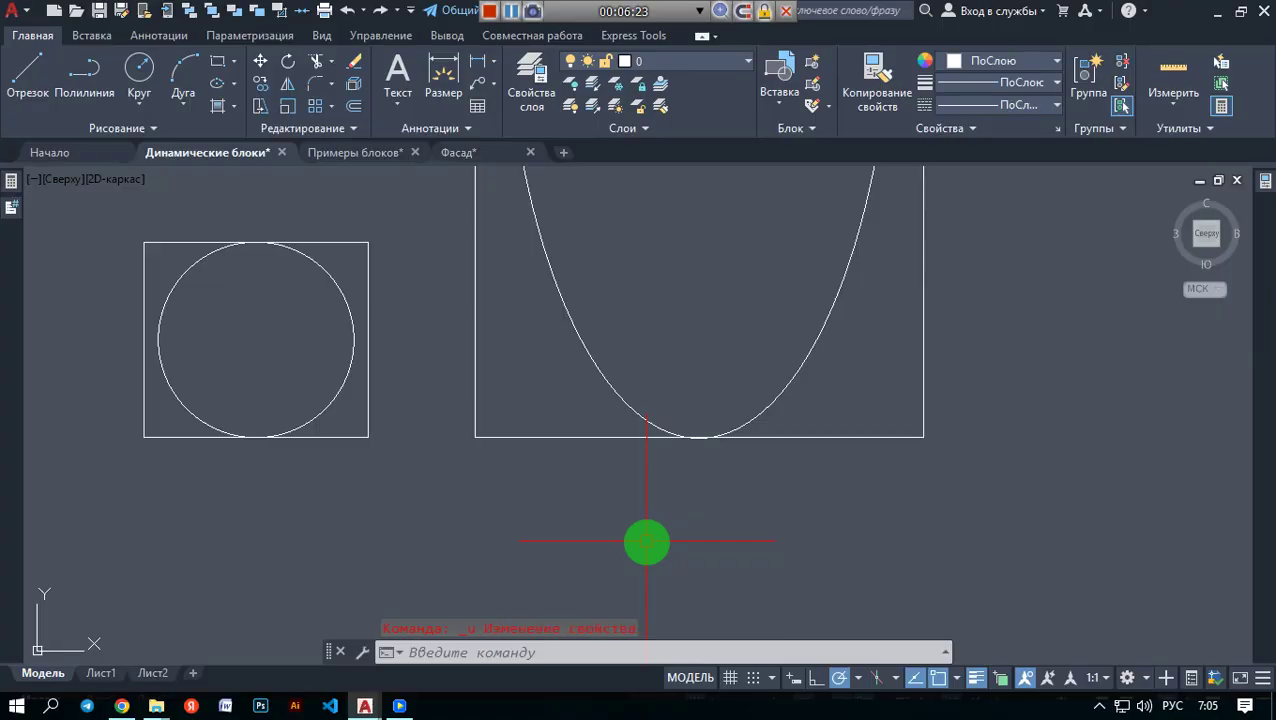
key("ctrl+z")
key("ctrl+z")
mouse_move(1265, 185)
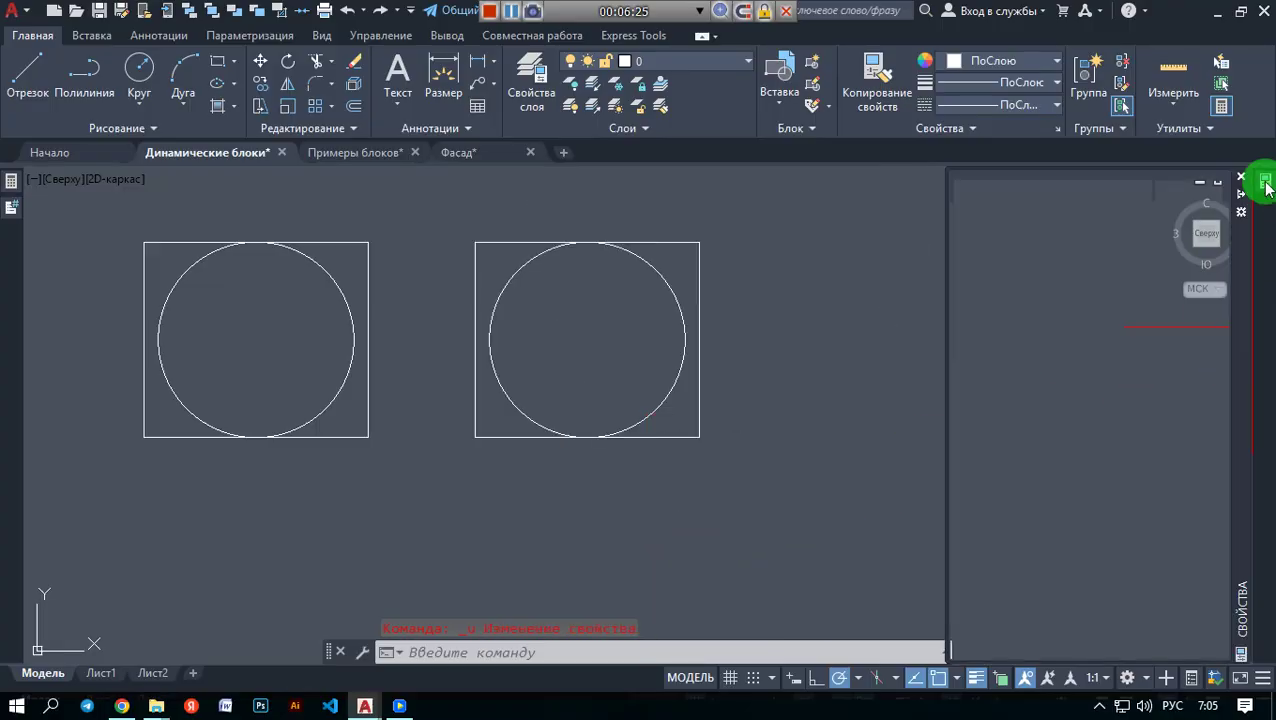
- Explode the Доира 2 block on the right into its separate circle and rectangle
left_click(698, 308)
mouse_move(1265, 185)
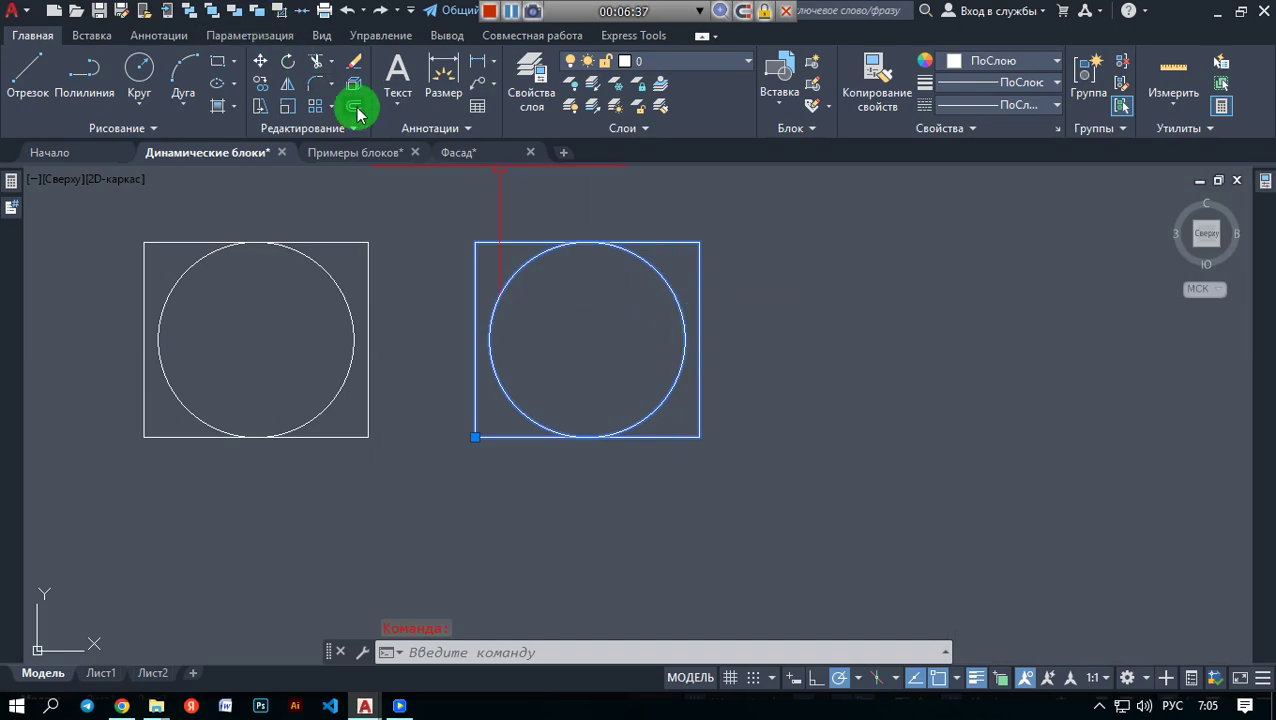
left_click(352, 91)
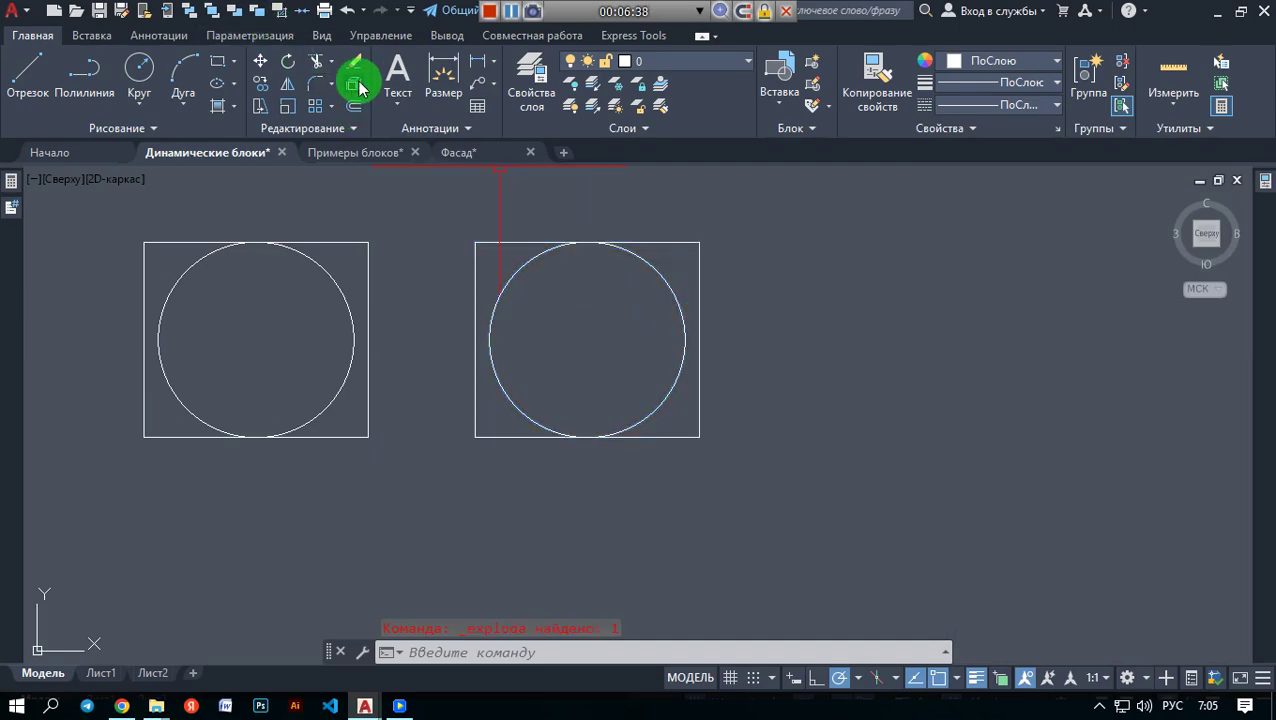
- Try moving the exploded block's circle freely out of its rectangle, and undo that move
left_click(498, 313)
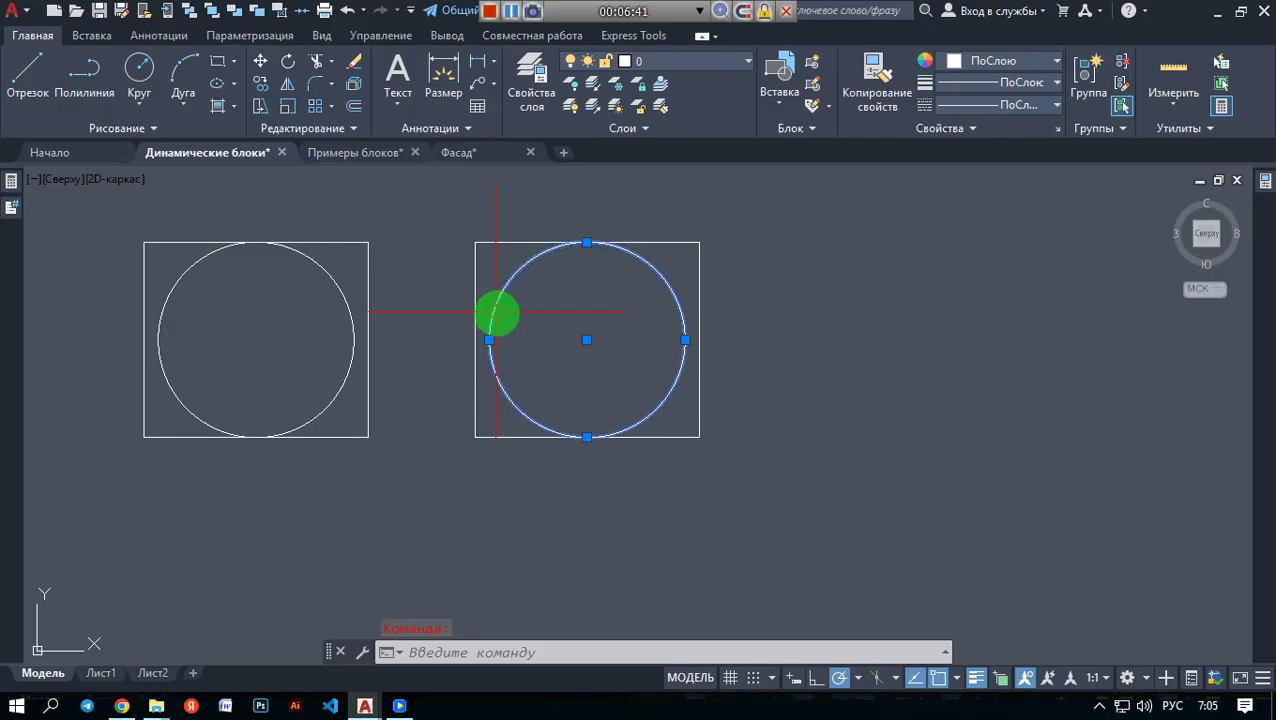
left_click(586, 341)
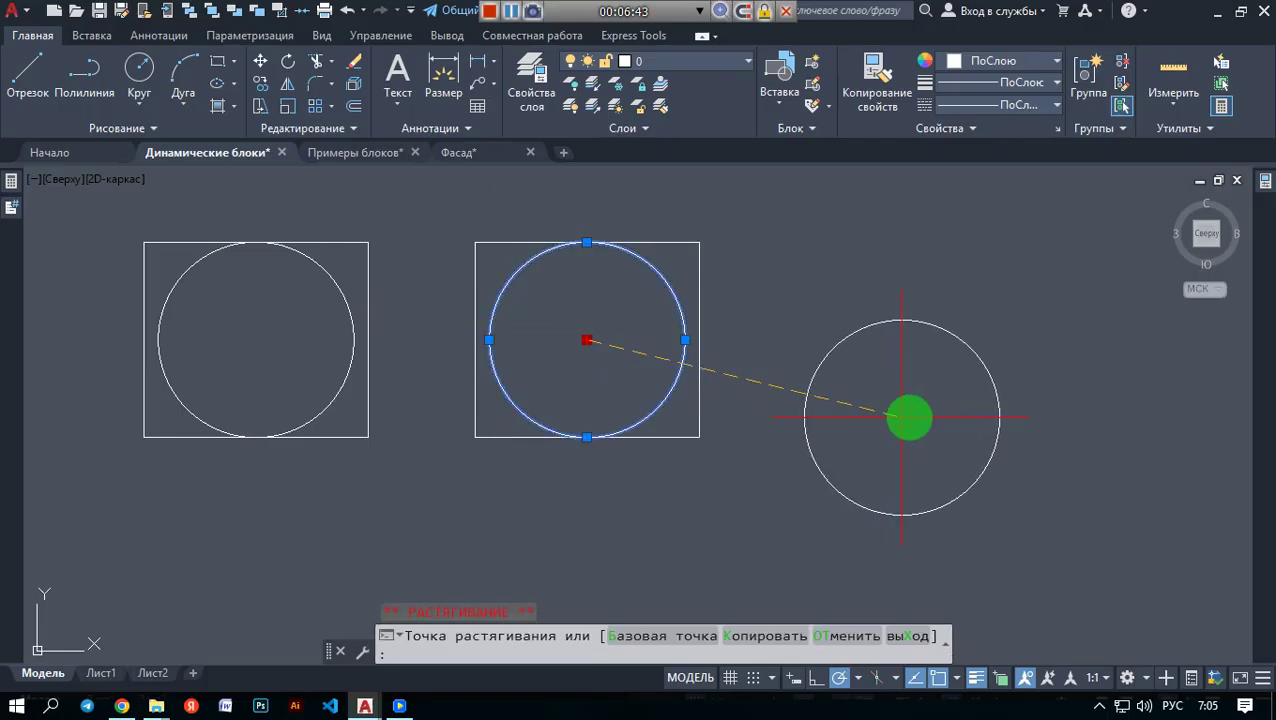
left_click(987, 350)
key("ctrl+z")
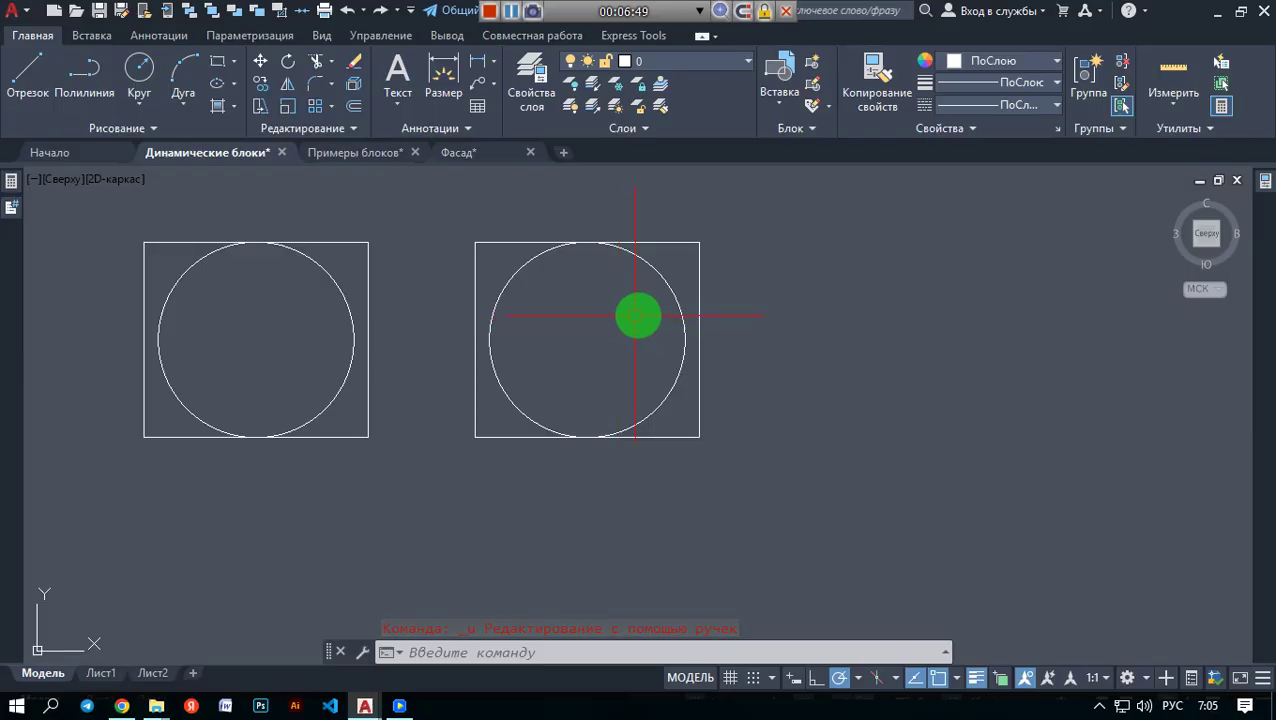
- Move the exploded block's circle horizontally by its centre to a spot right of its rectangle
left_click(507, 289)
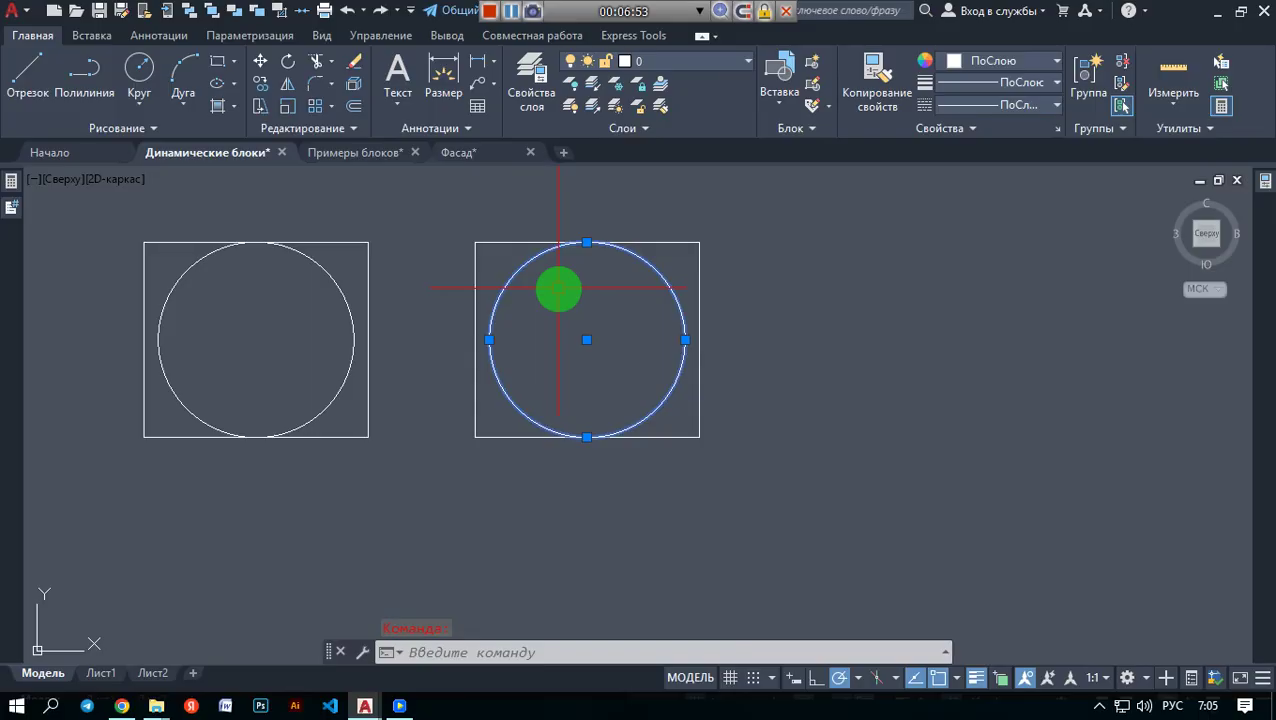
left_click(587, 340)
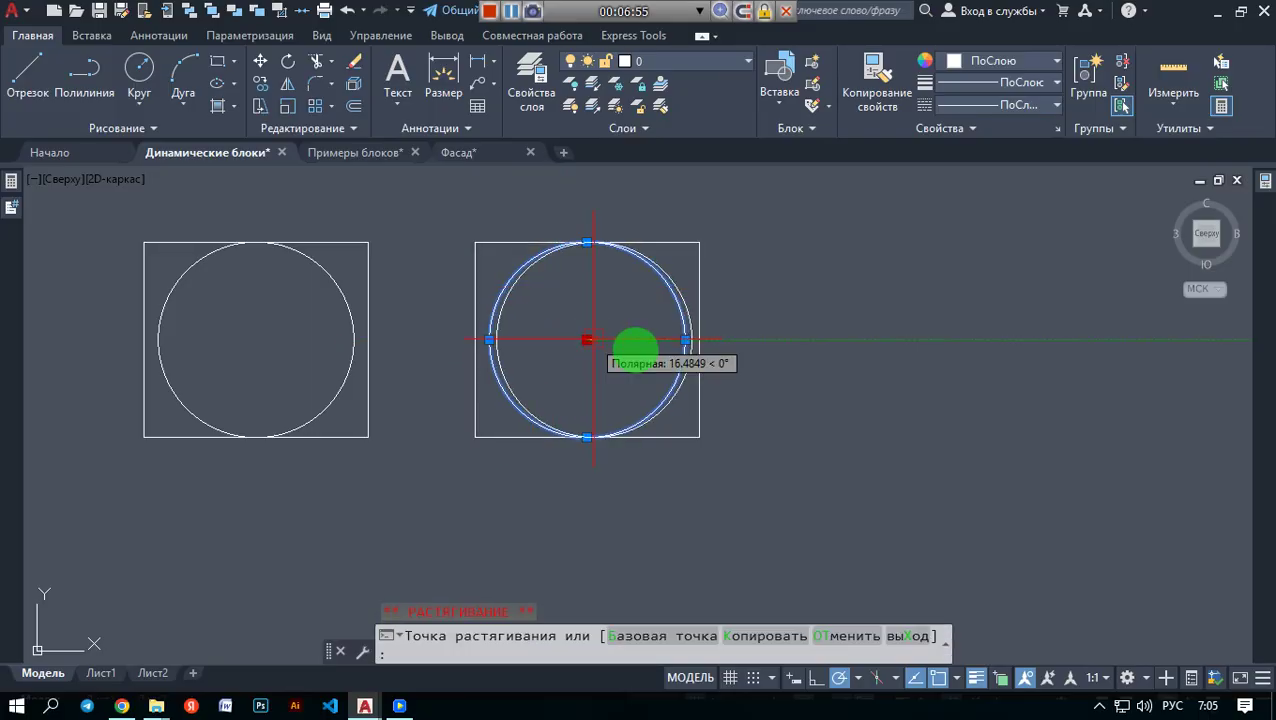
left_click(885, 340)
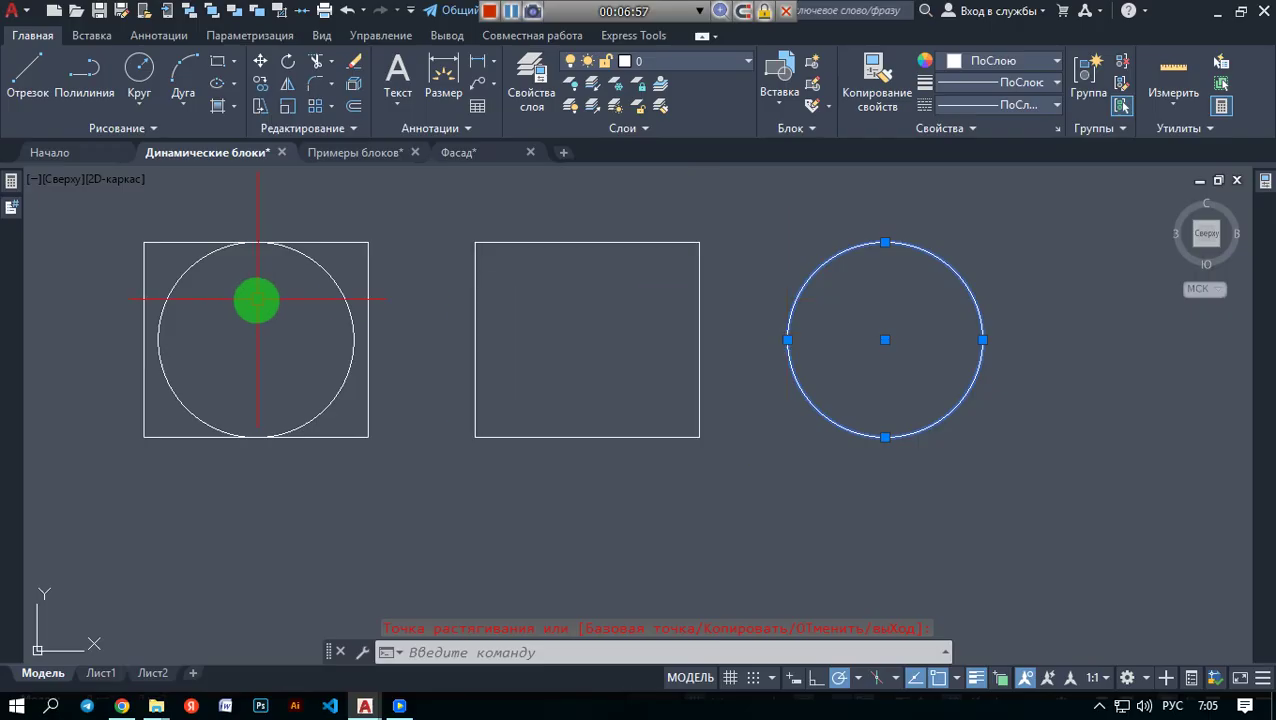
- Move the intact Доира 2 block down by its base point and back up near its starting position
left_click(320, 274)
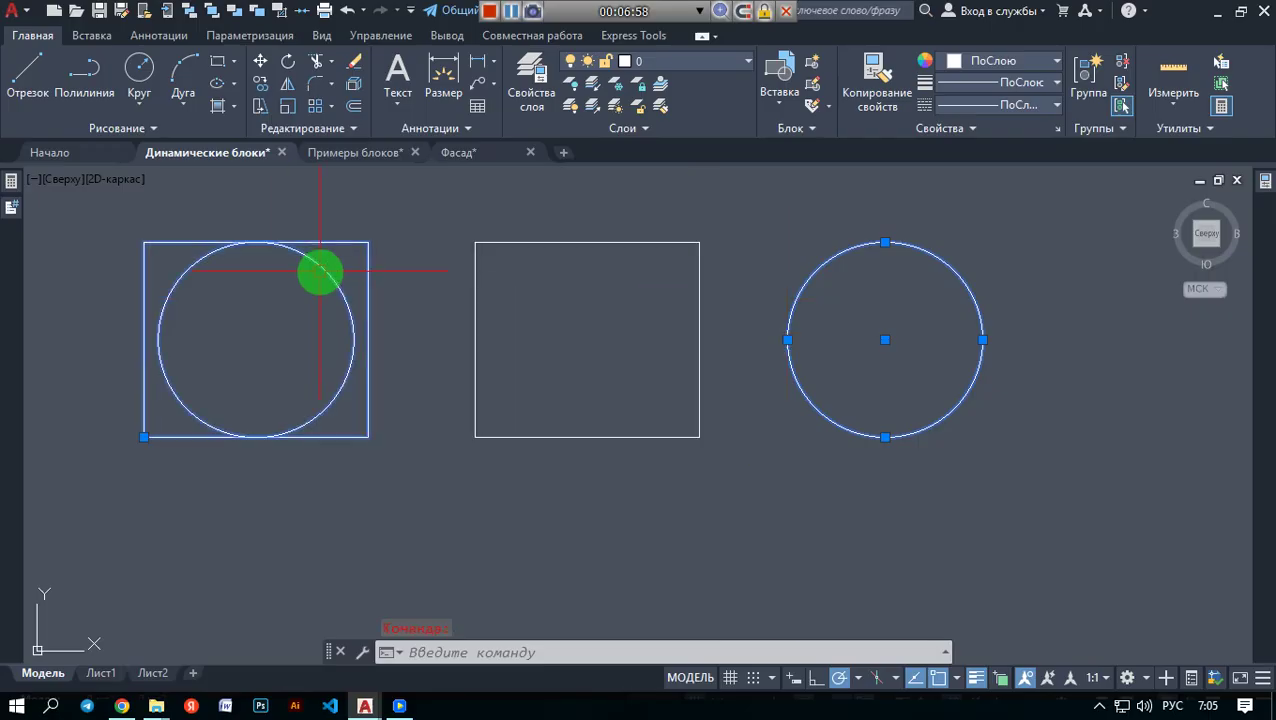
left_click(144, 437)
left_click(113, 557)
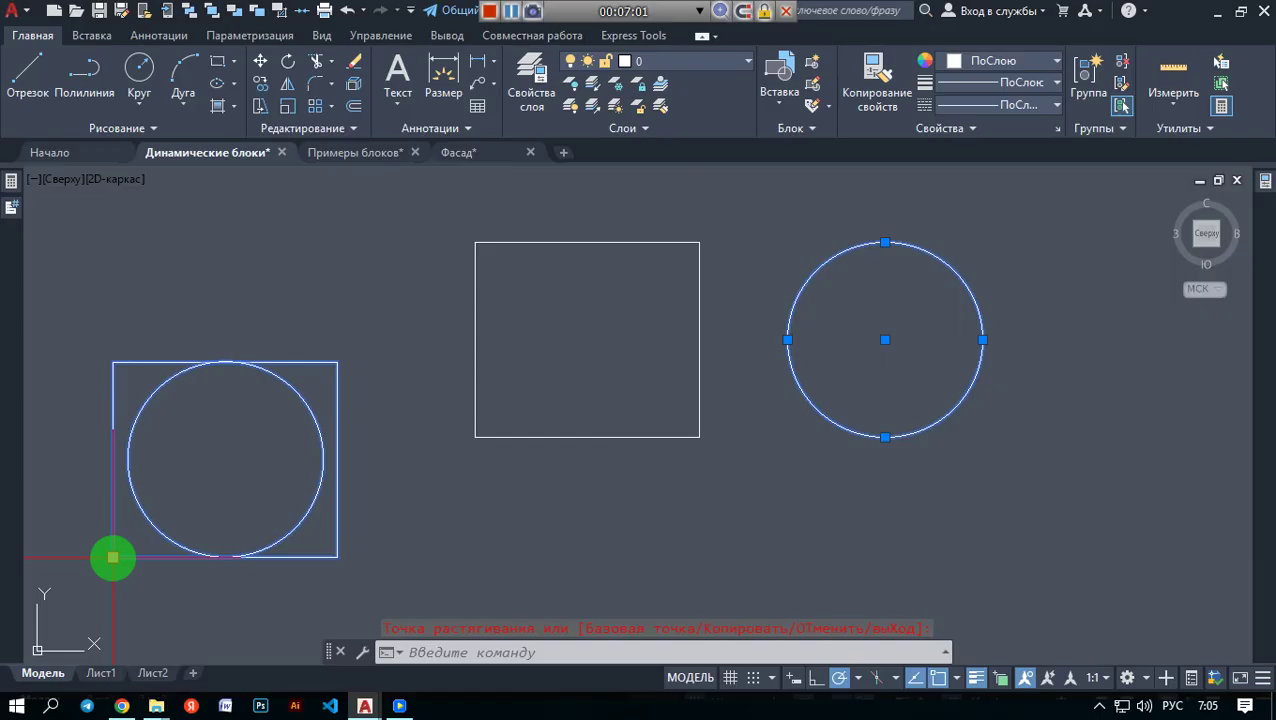
left_click(113, 557)
left_click(162, 441)
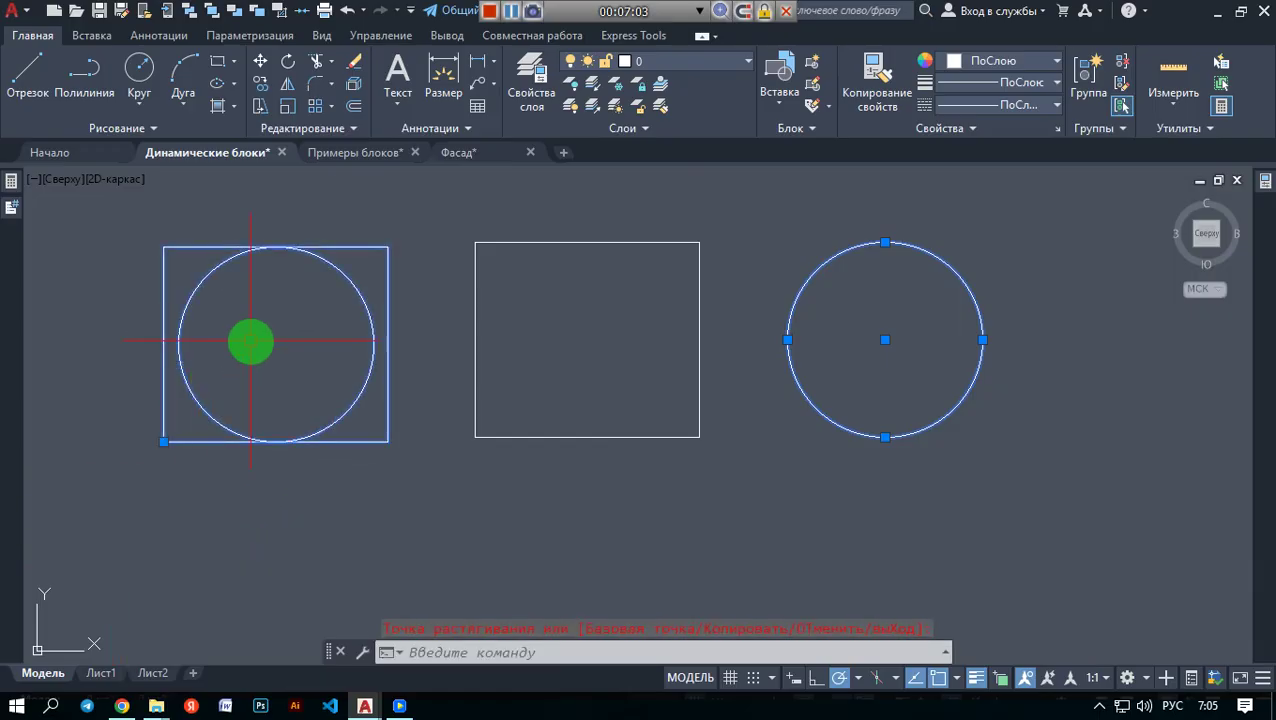
scroll(250, 342, "up", 2)
scroll(250, 342, "down", 2)
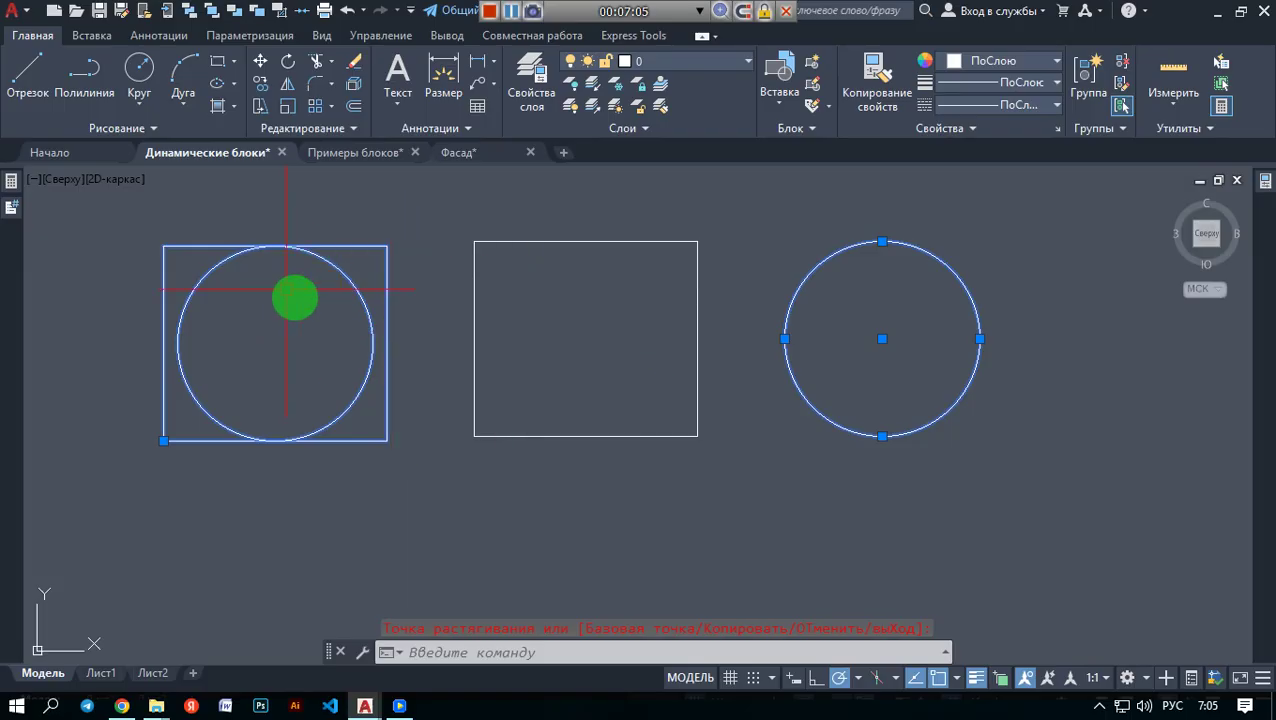
- Clear the selection and undo the moves of the intact block and of the exploded circle
left_click(690, 320)
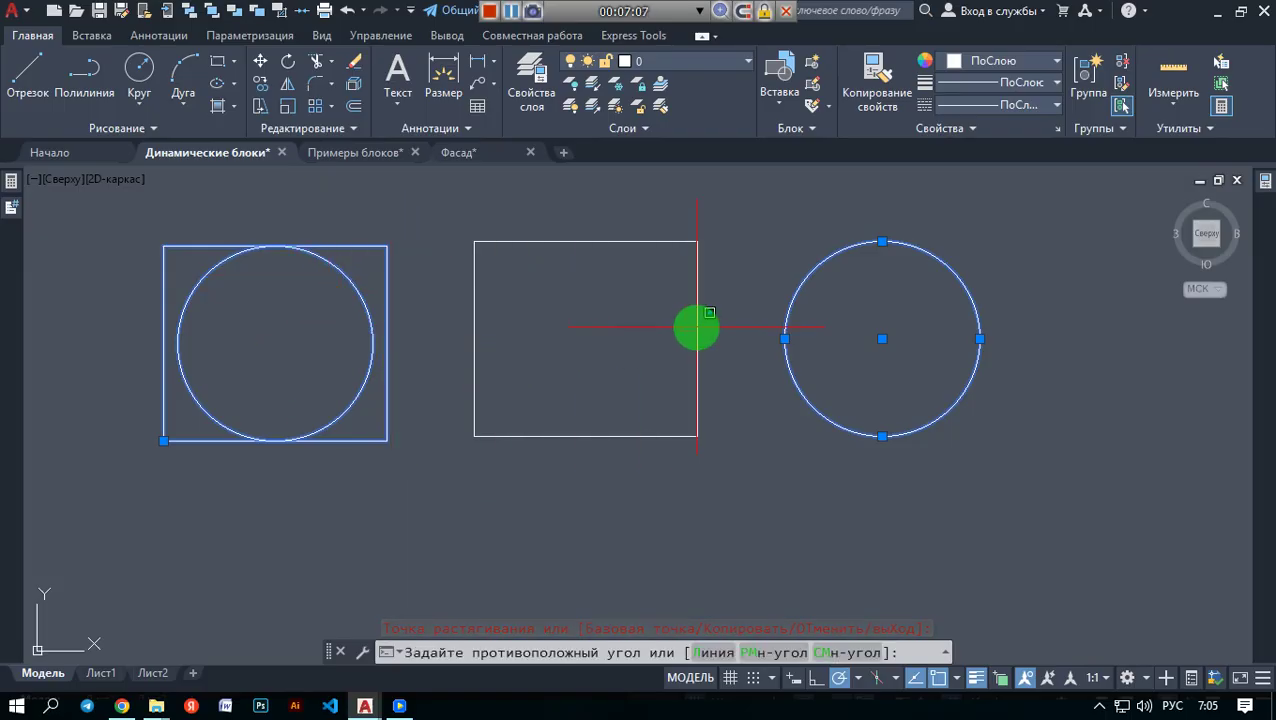
key("Escape")
key("Escape")
key("ctrl+z")
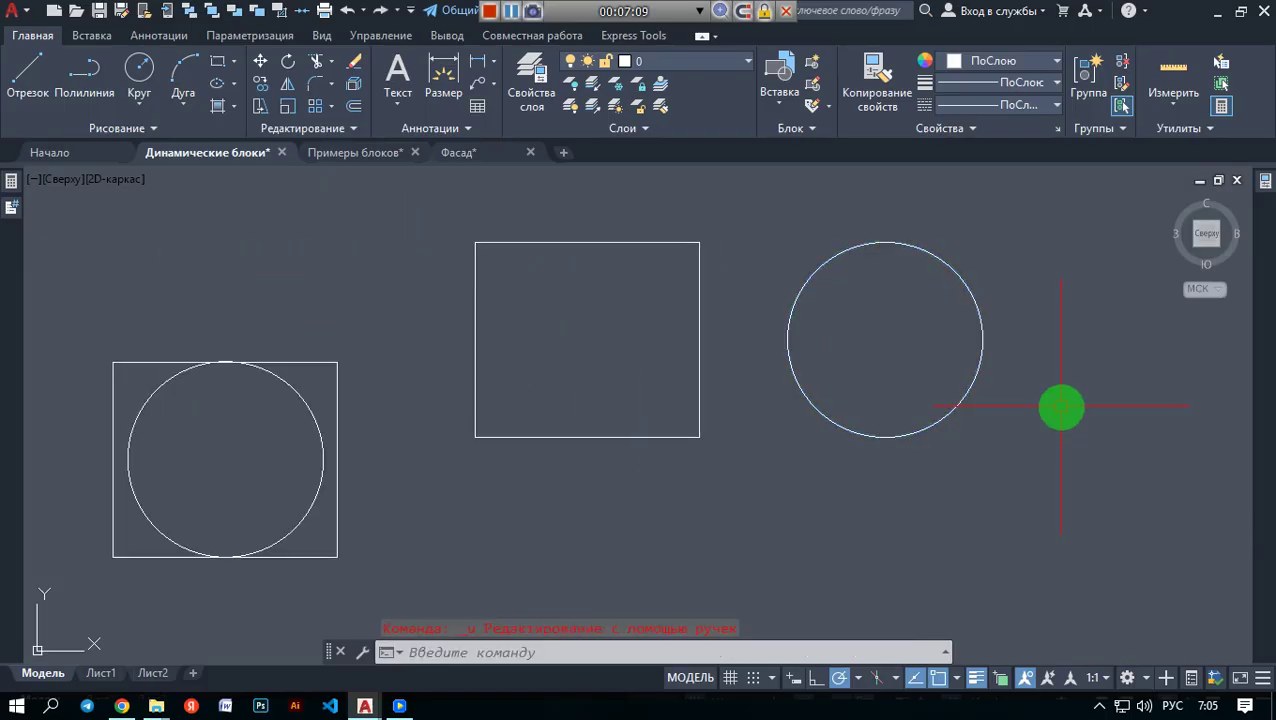
key("ctrl+z")
key("ctrl+z")
- Select the exploded circle and rectangle together to examine their individual grips, and clear the selection
left_click(850, 505)
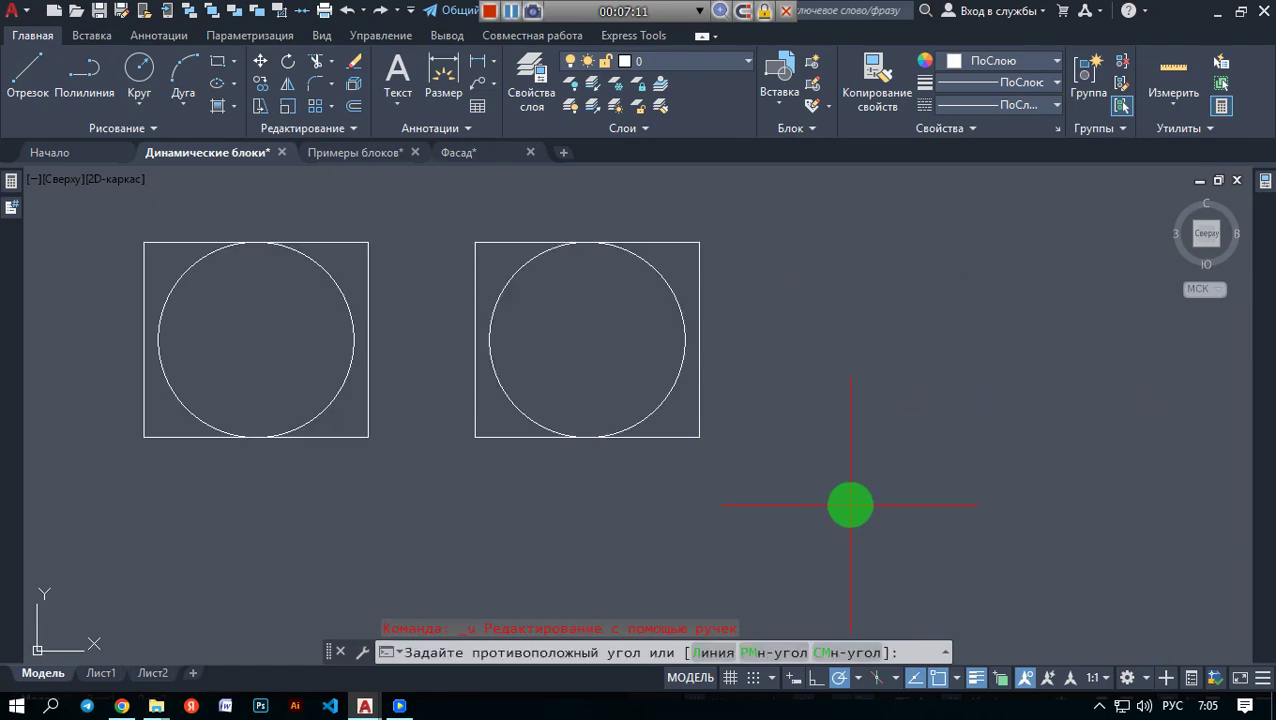
left_click(480, 228)
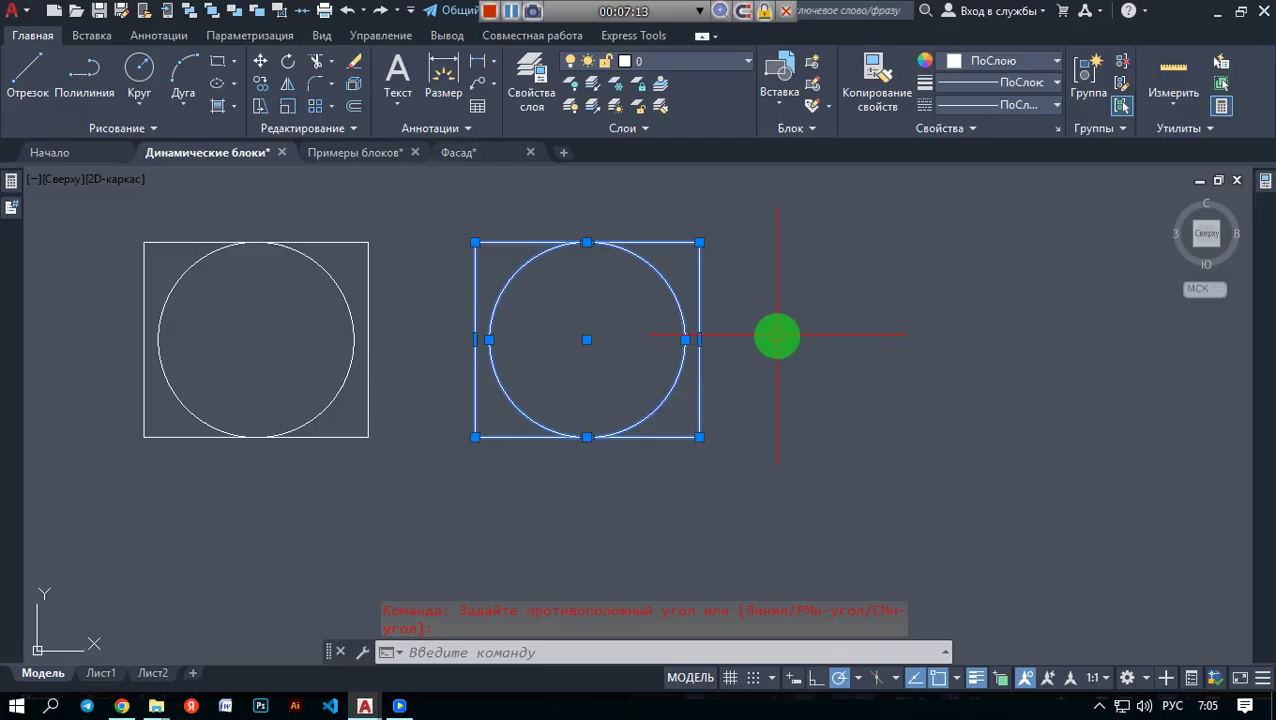
key("Escape")
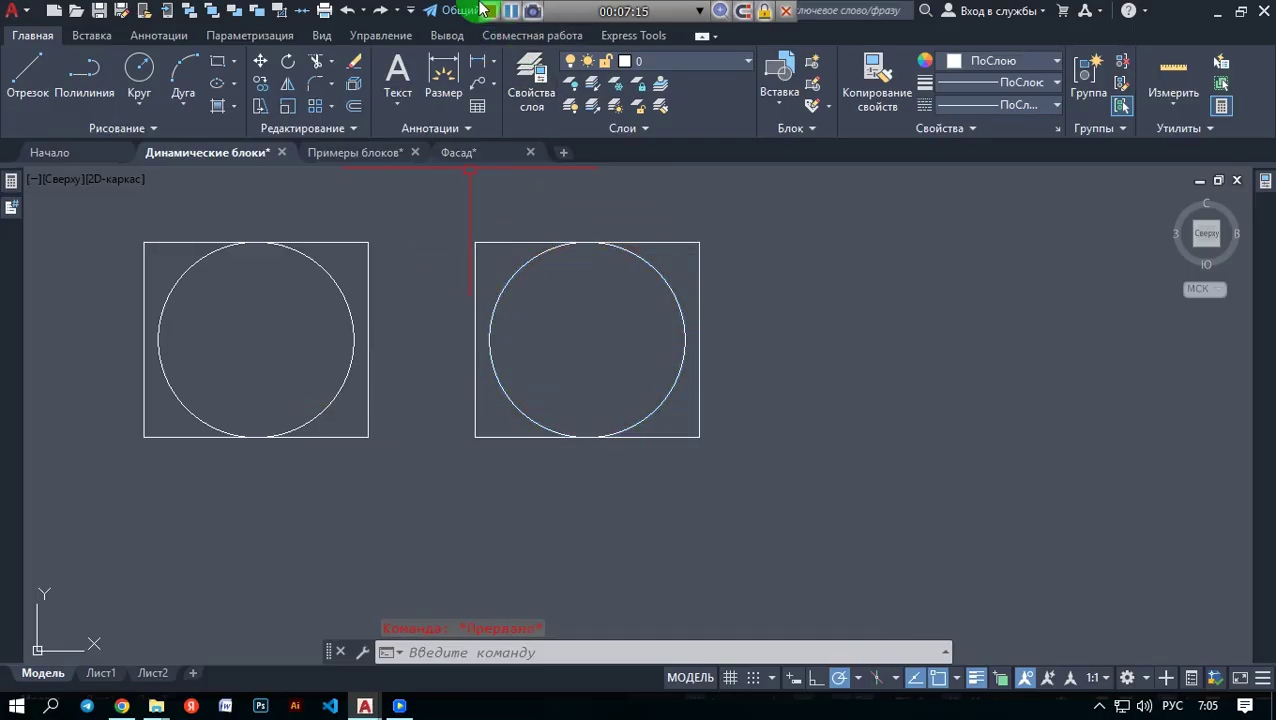
left_click(517, 12)
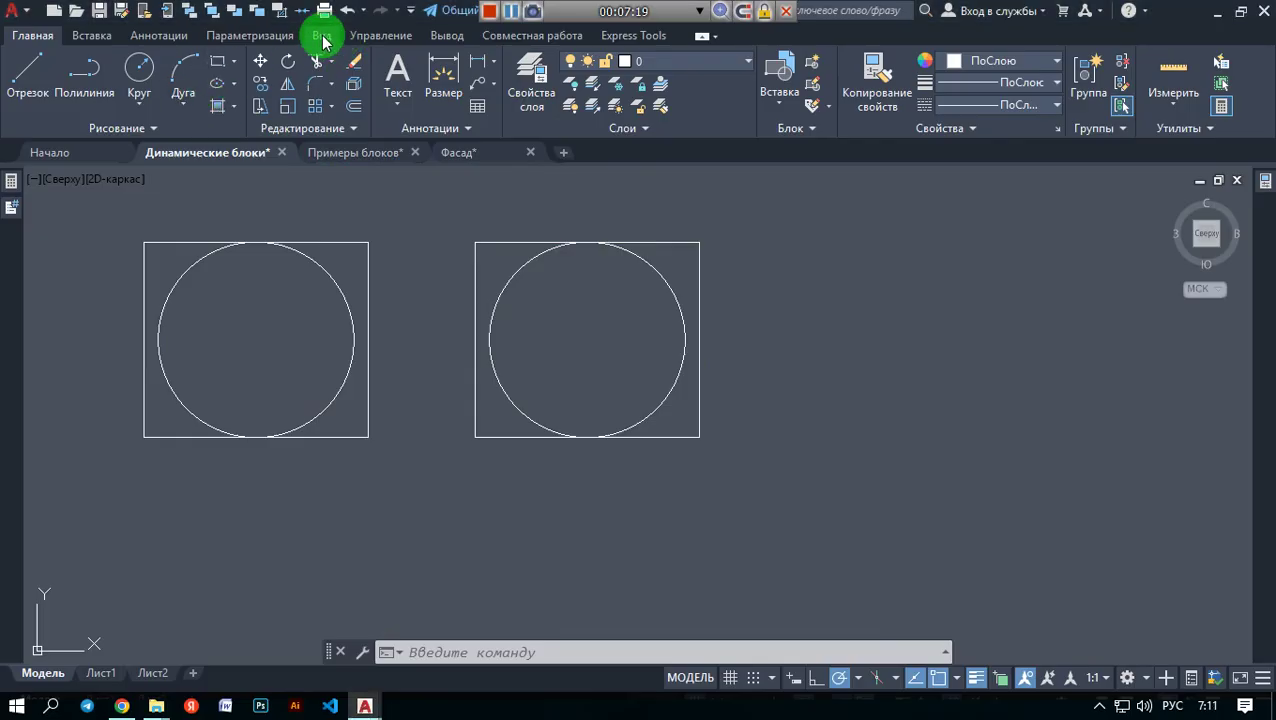
- Open the Blocks palette
left_click(323, 37)
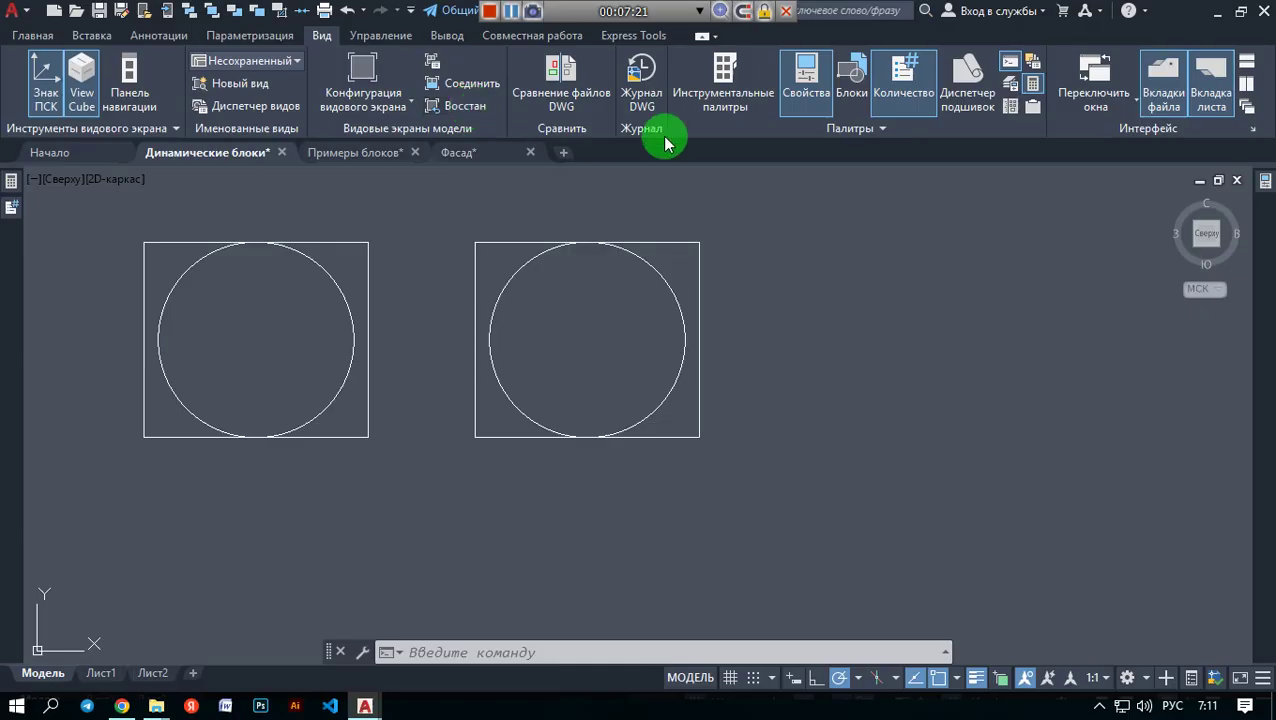
left_click(840, 85)
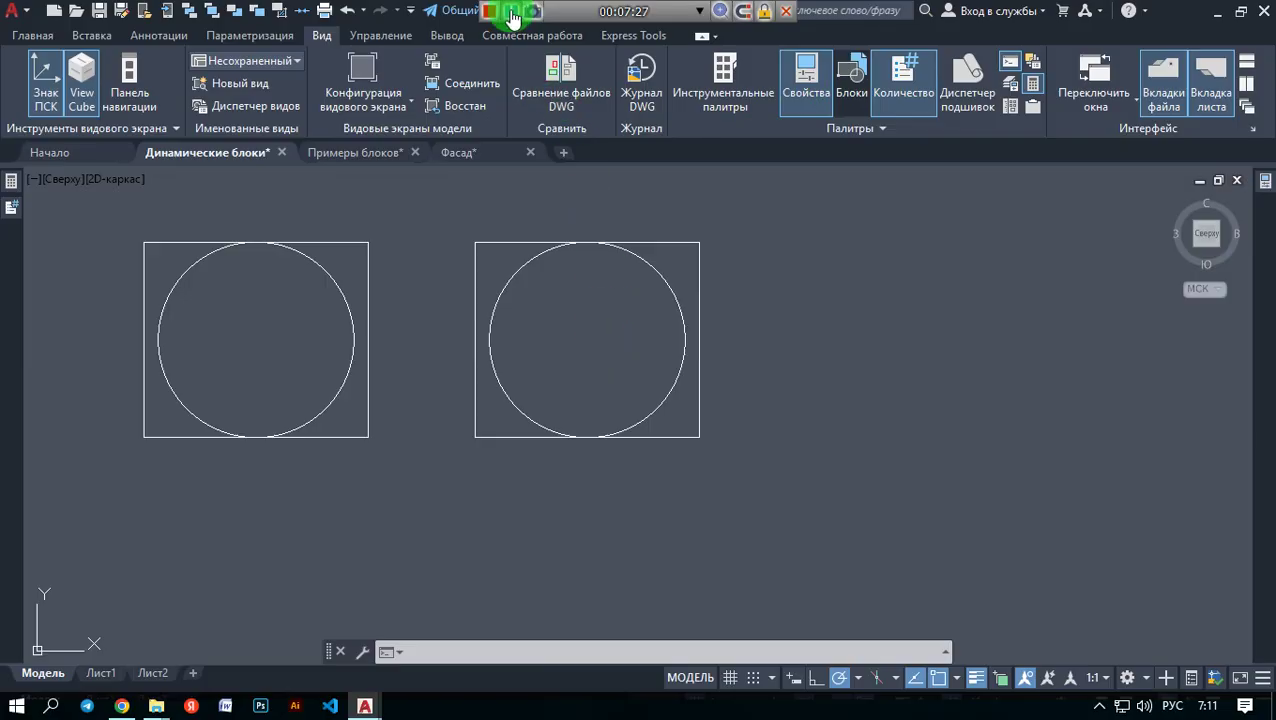
left_click(852, 90)
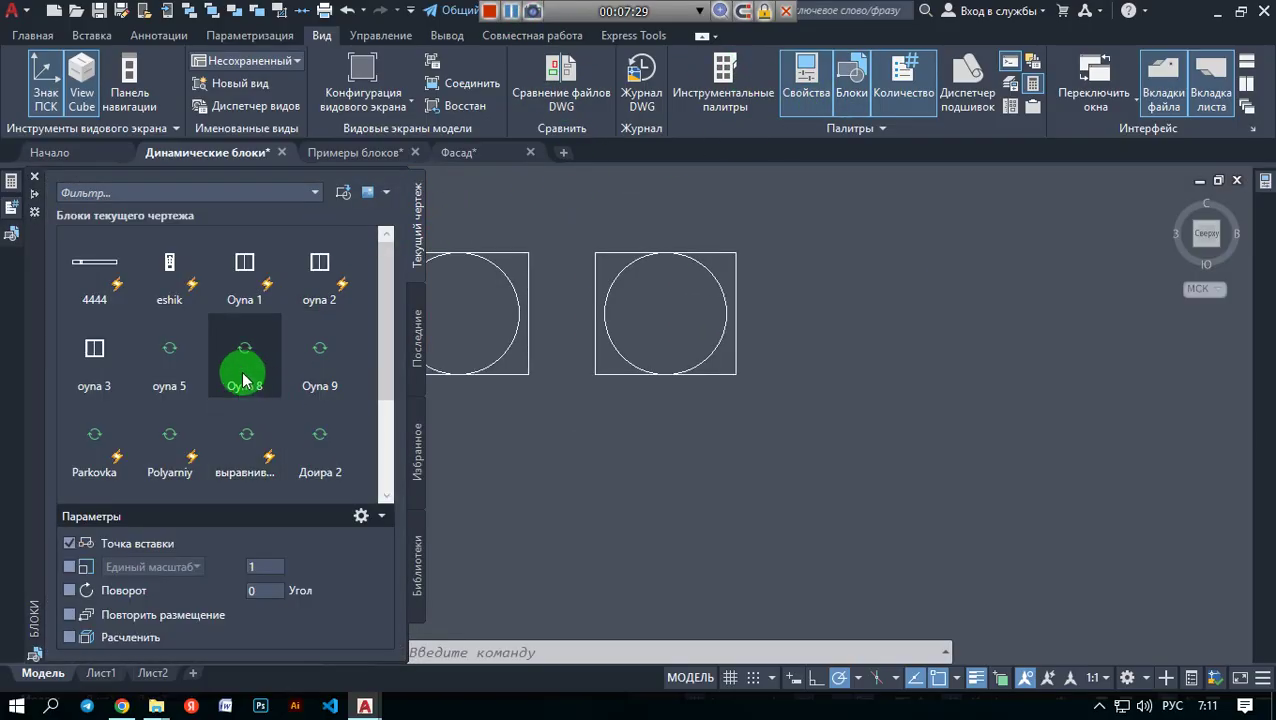
- Look through the blocks of the current drawing and the block filter's list
scroll(255, 405, "down", 1)
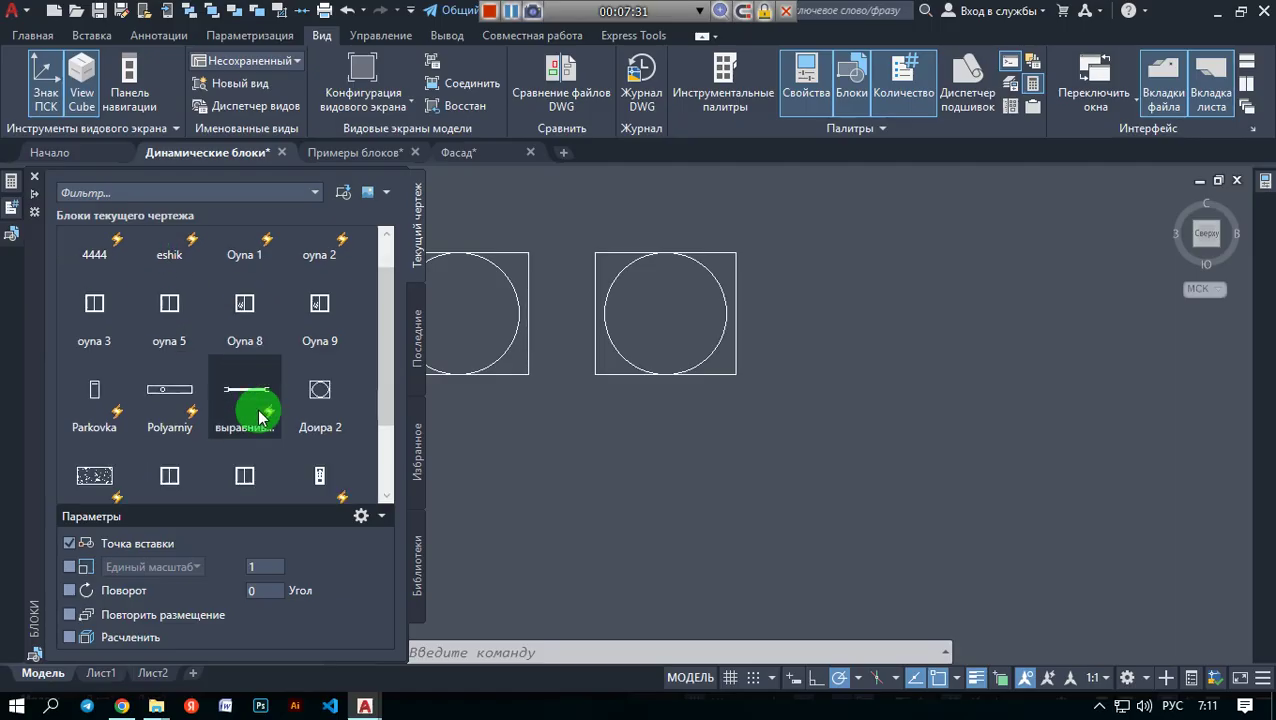
scroll(258, 415, "down", 1)
scroll(251, 421, "up", 1)
scroll(248, 420, "down", 1)
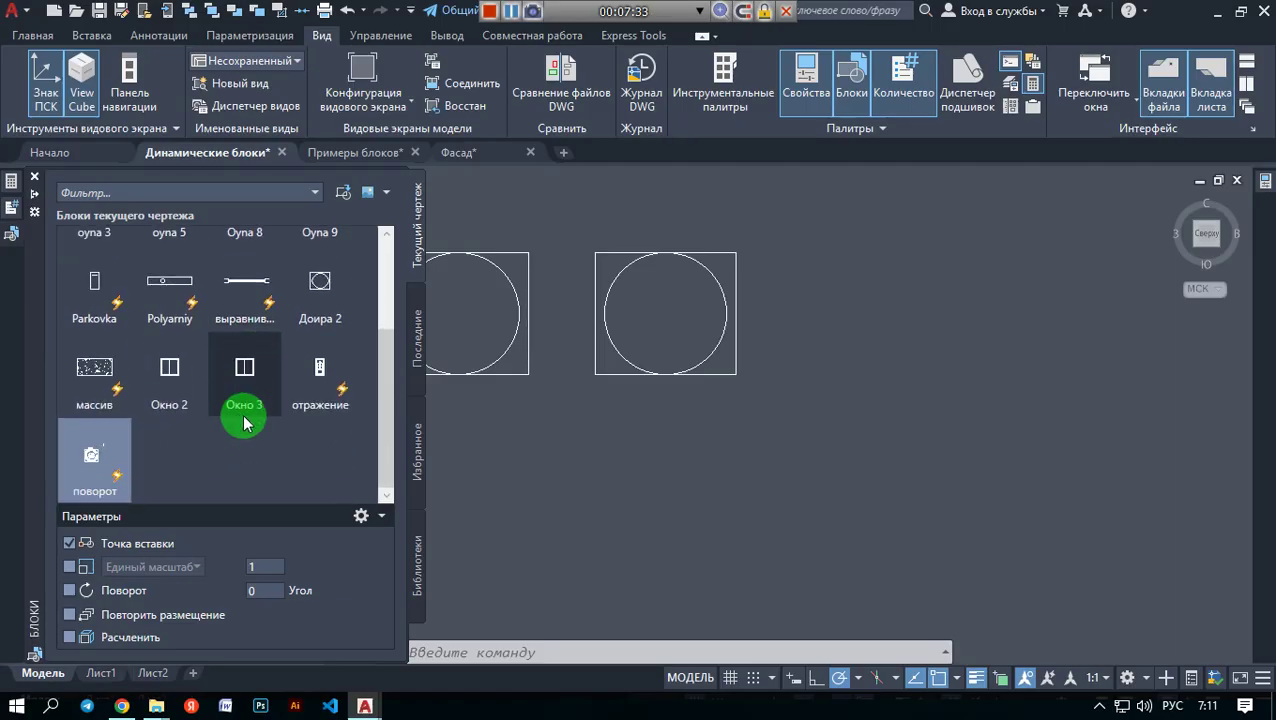
mouse_move(244, 422)
left_mouse_down()
mouse_move(428, 244)
mouse_move(277, 220)
left_mouse_up()
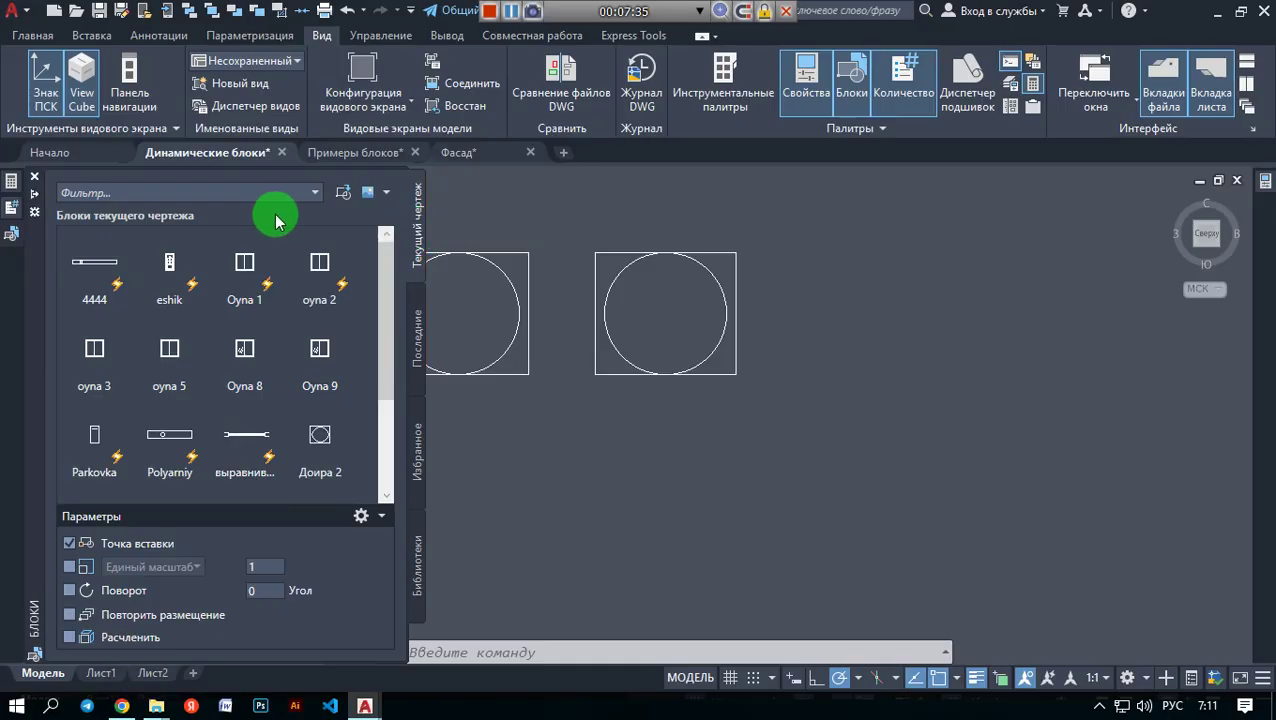
left_click(313, 196)
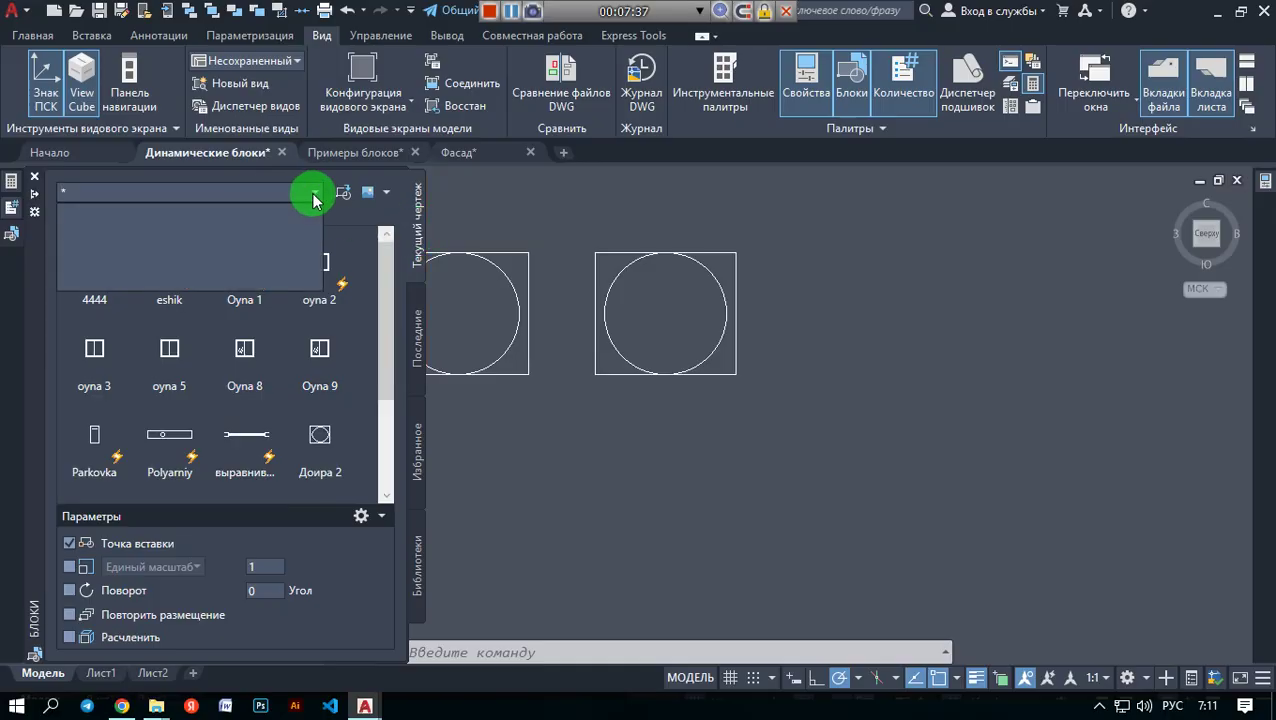
left_click(315, 197)
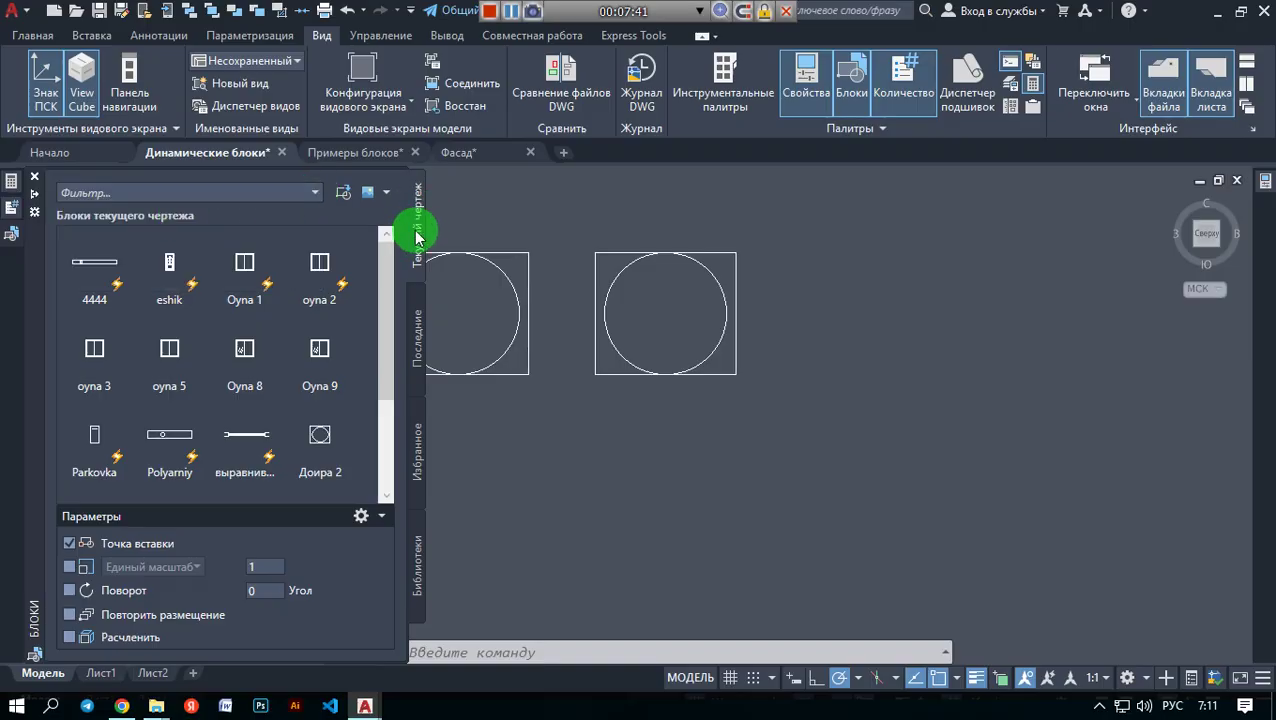
- Examine the recent, favourite and library block collections, and return to the current drawing's blocks
left_click(414, 318)
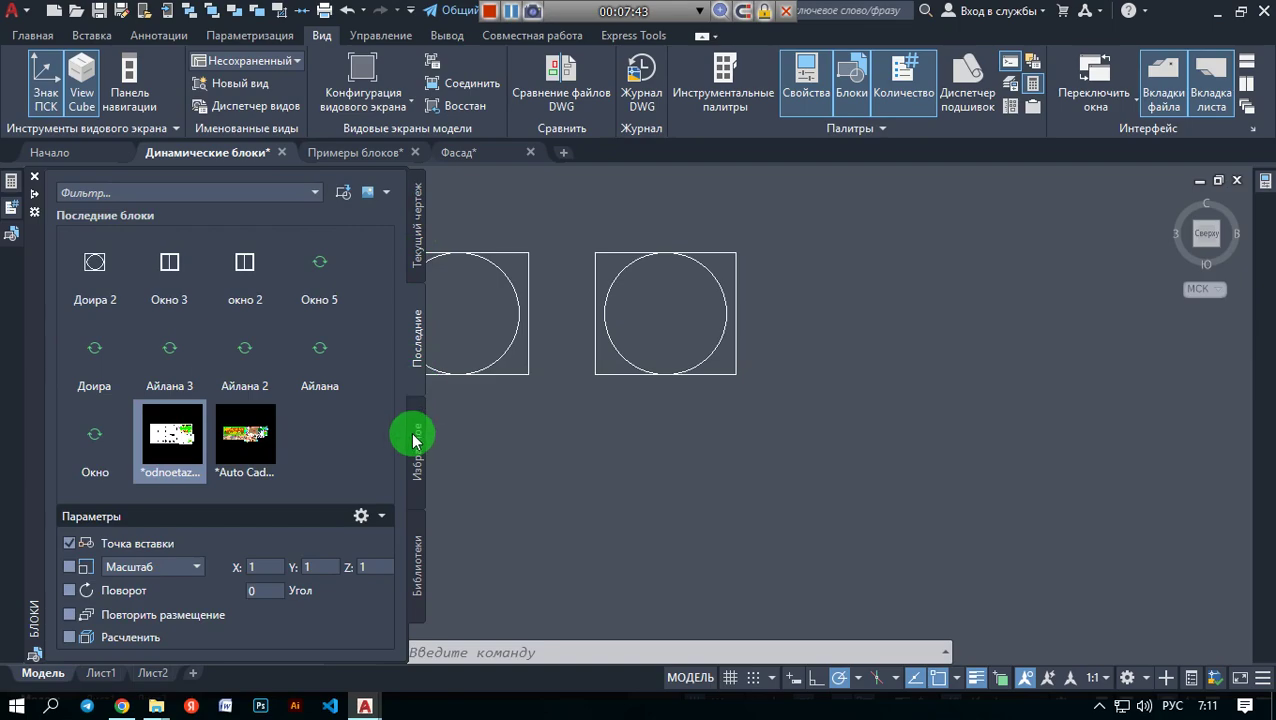
left_click(416, 440)
left_click(418, 552)
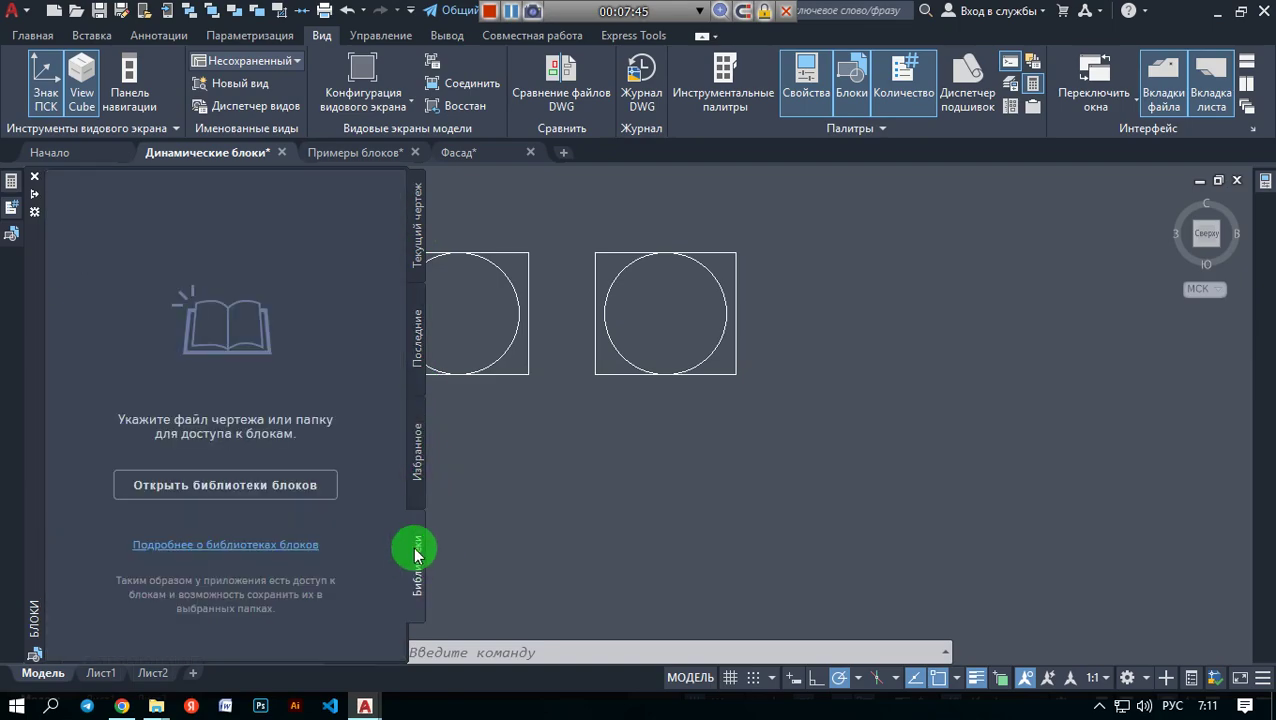
left_click(416, 452)
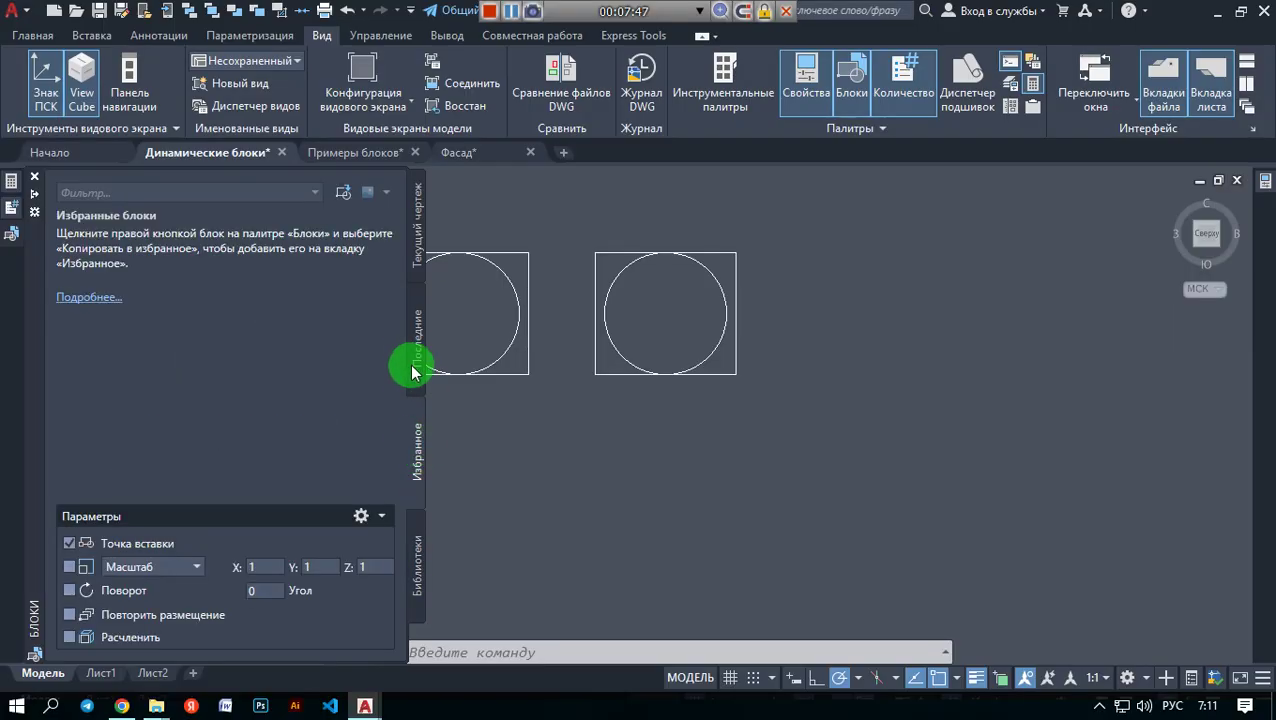
left_click(416, 335)
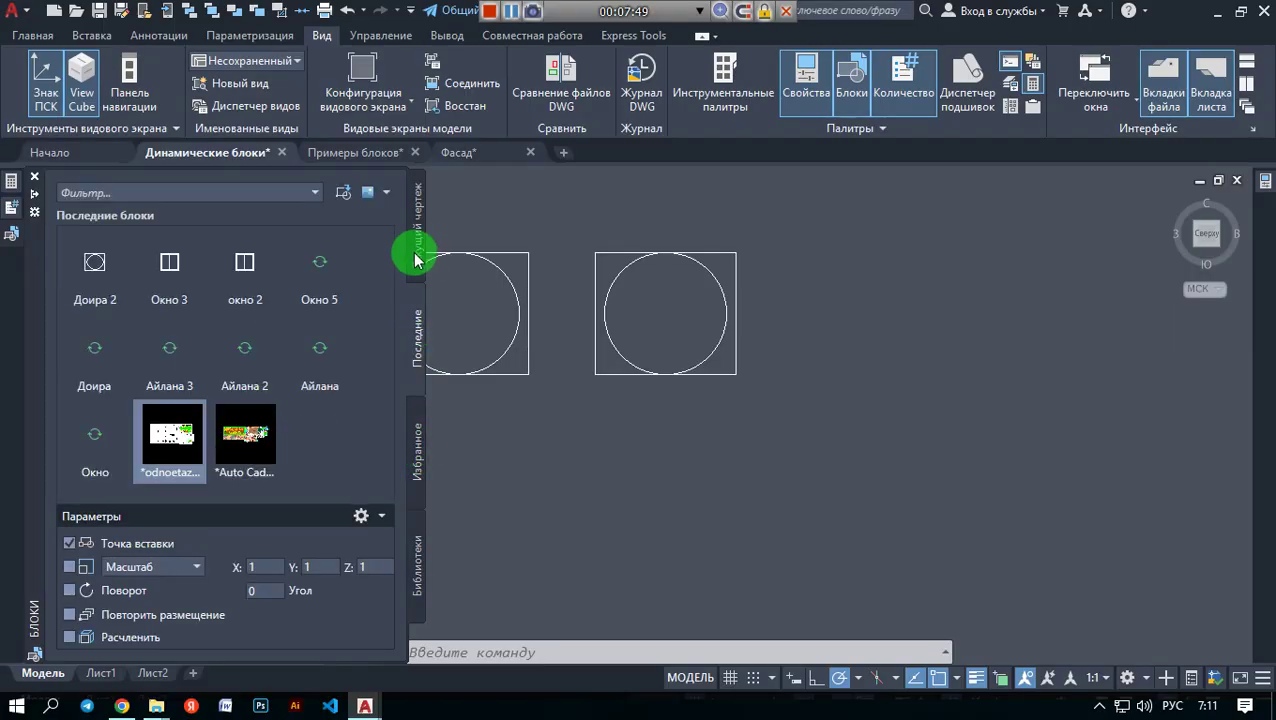
left_click(416, 250)
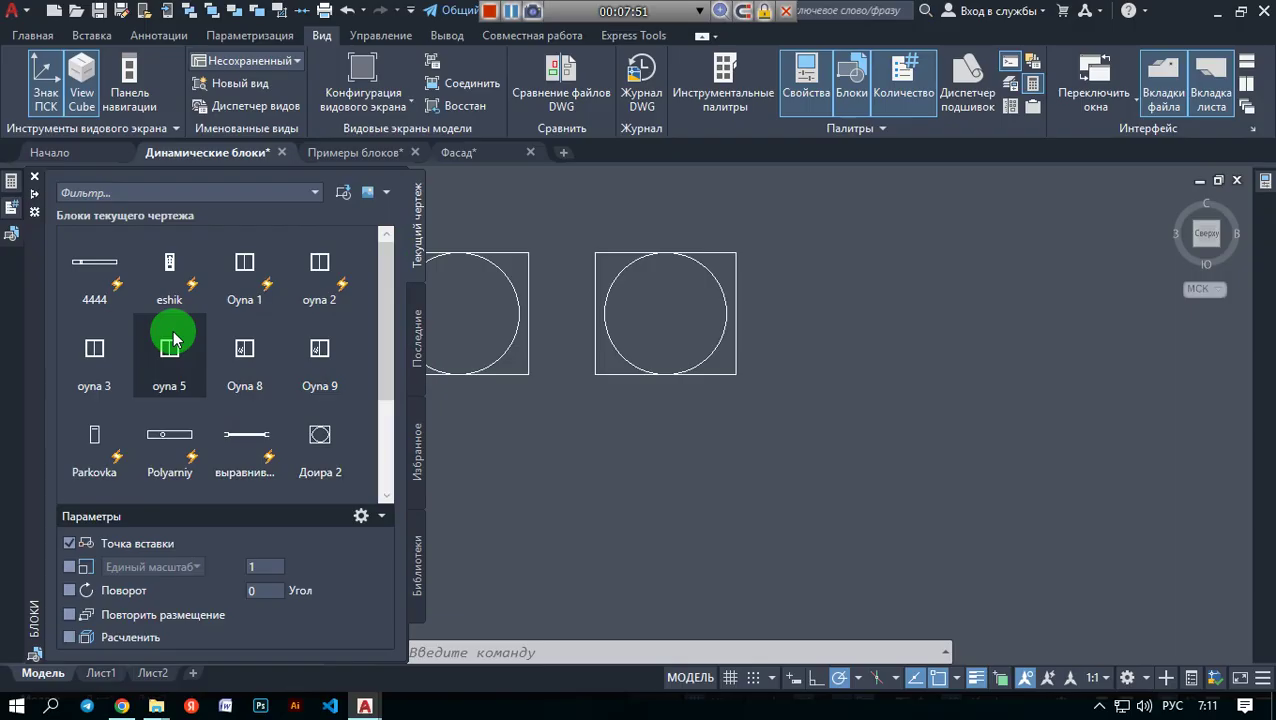
- Insert another Доира 2 block from the current drawing's blocks, placing it to the right of and below the existing pair
scroll(177, 387, "down", 3)
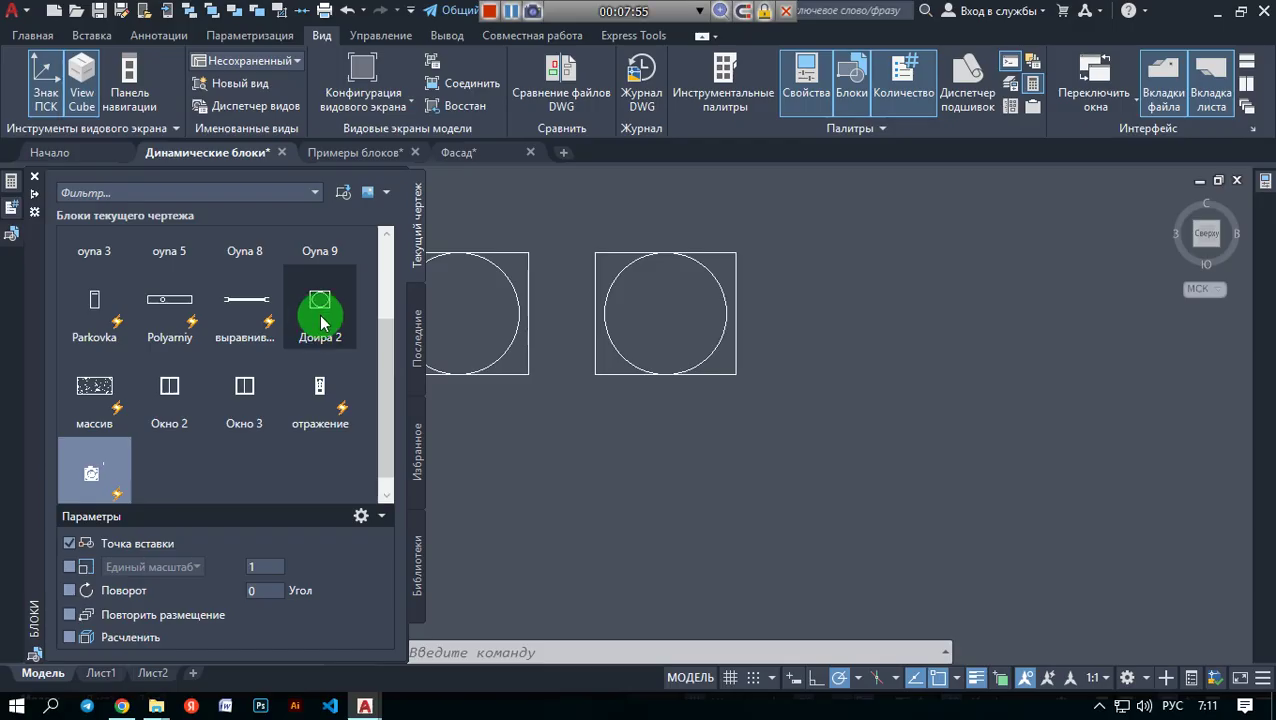
left_click(320, 318)
left_click(272, 566)
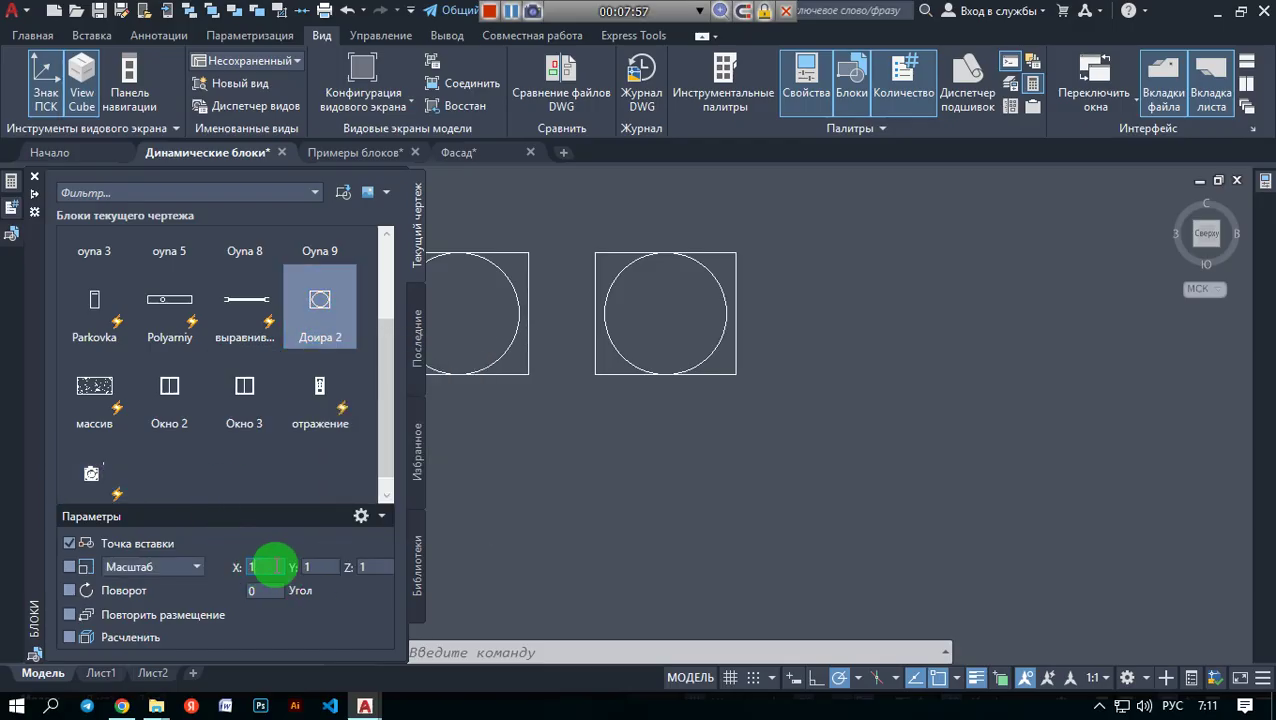
left_click(320, 563)
left_click(1265, 183)
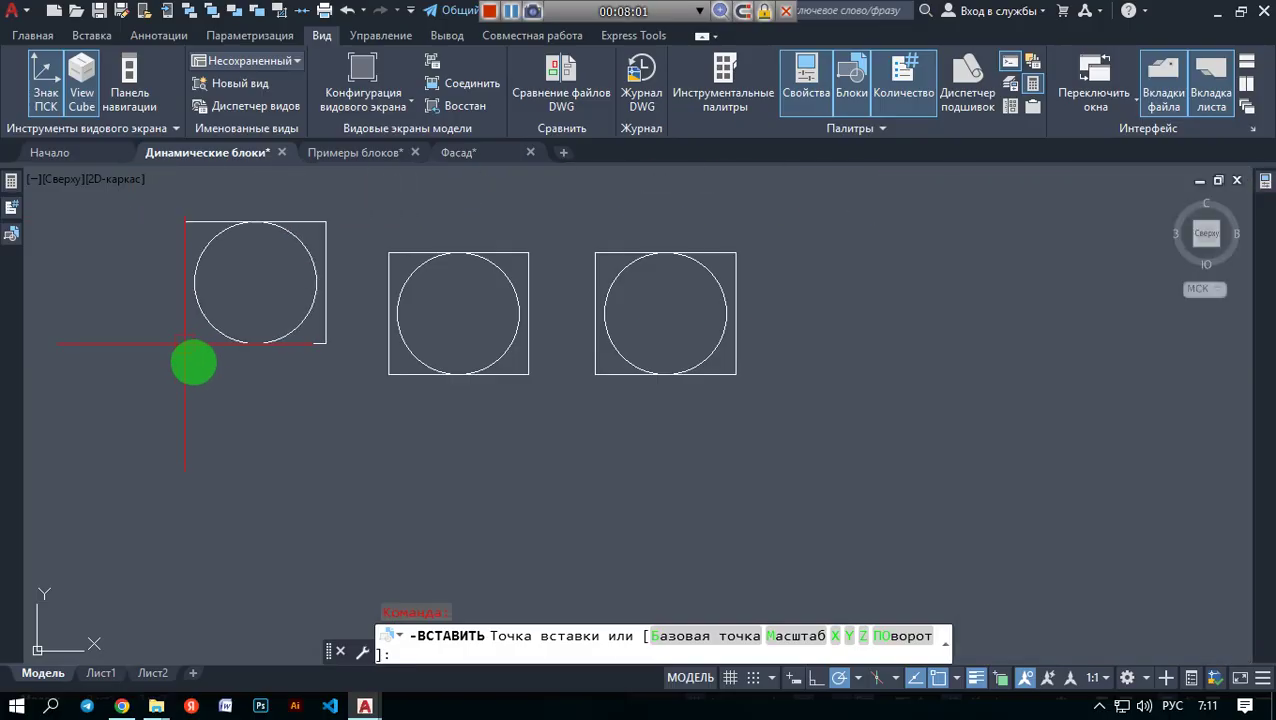
left_click(946, 444)
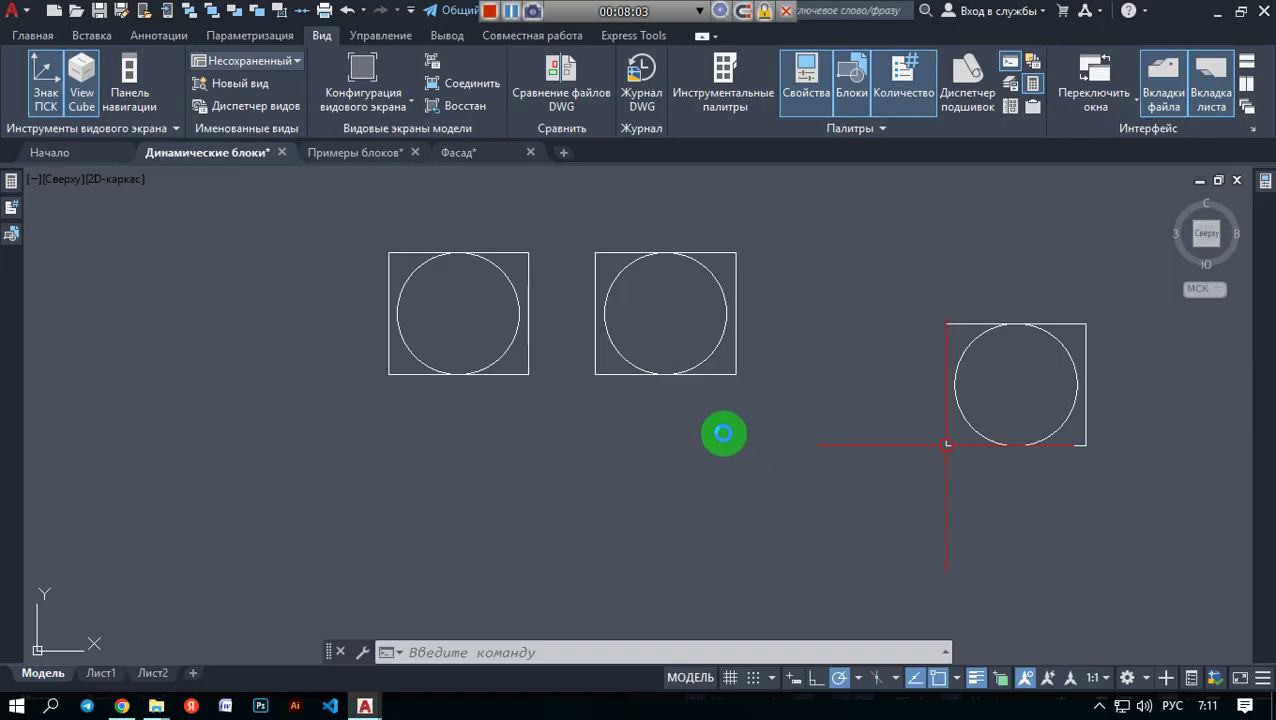
- Undo the last Доира 2 insertion and configure the palette's insertion options to a 40° rotation and a scale of 2 on X, Y and Z
key("ctrl+z")
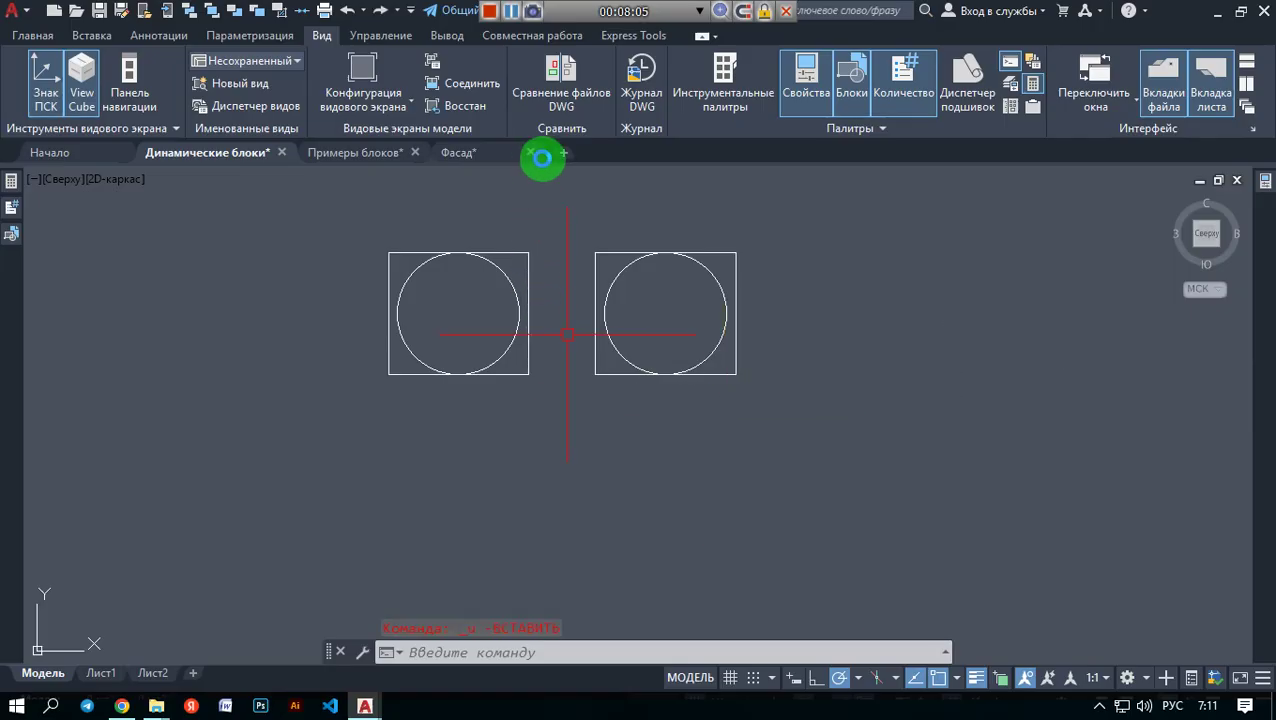
left_click(846, 80)
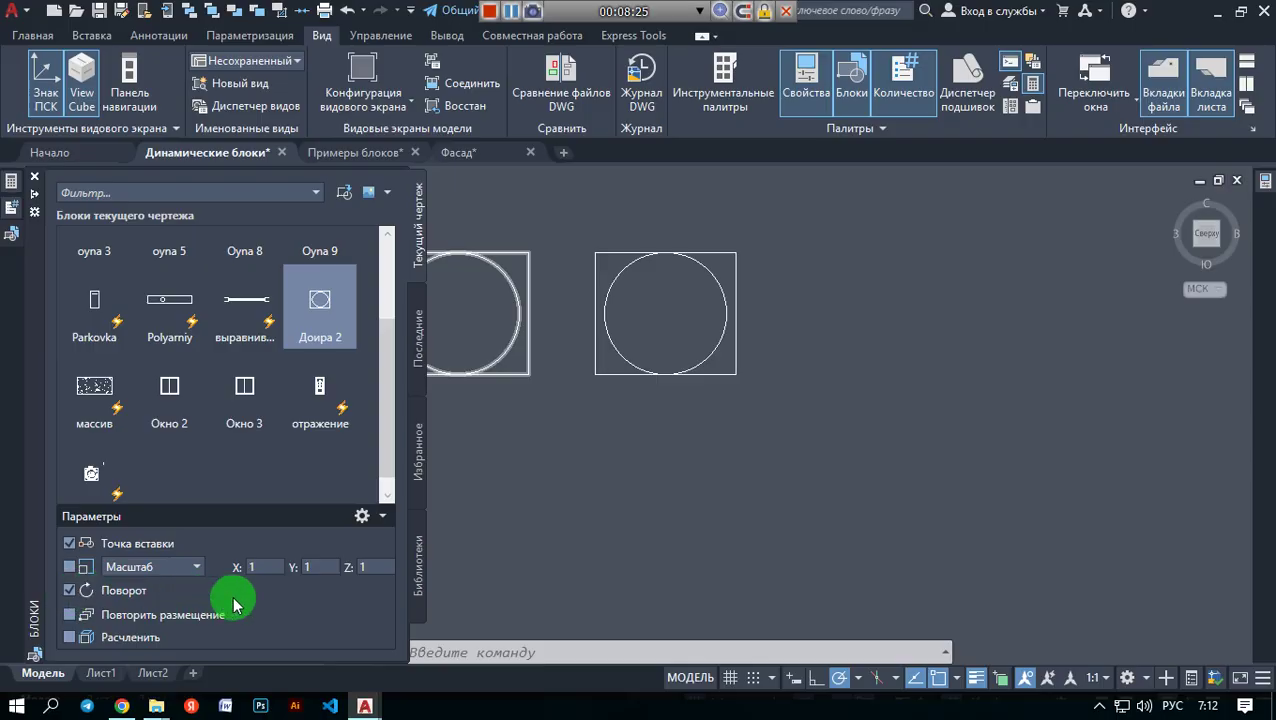
left_click(70, 590)
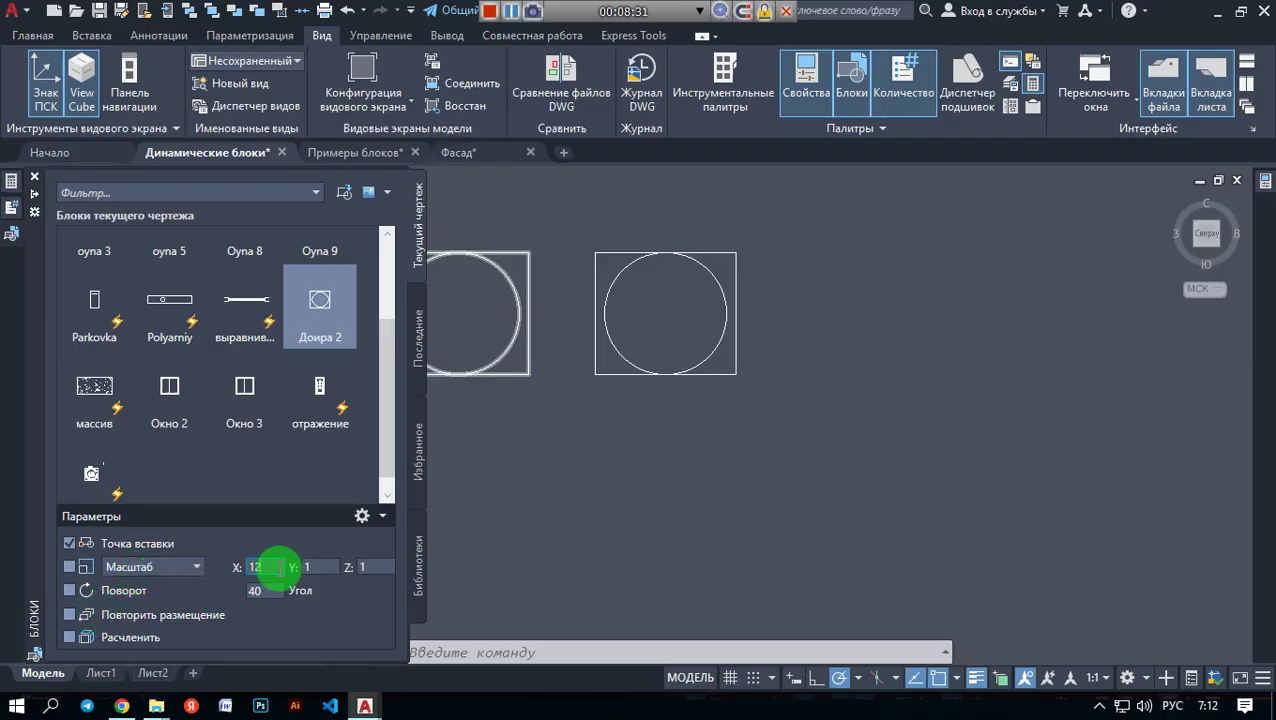
key("BackSpace")
key("BackSpace")
key("BackSpace")
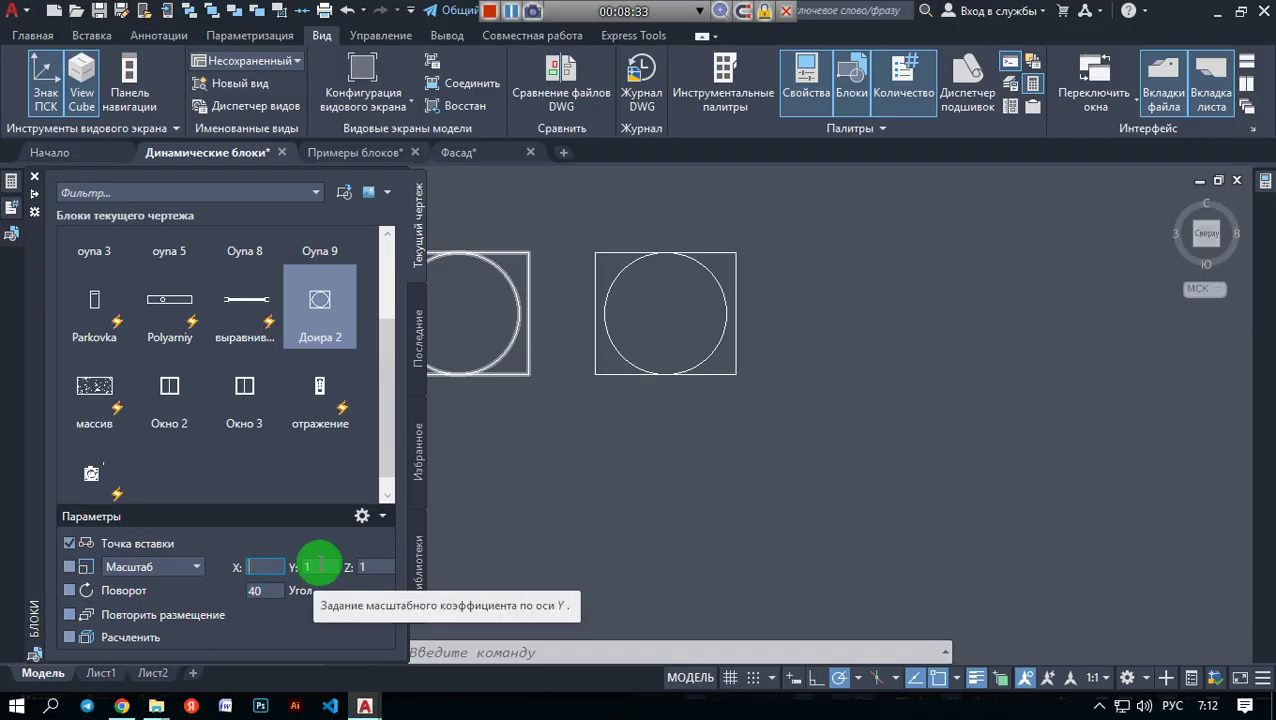
type("2")
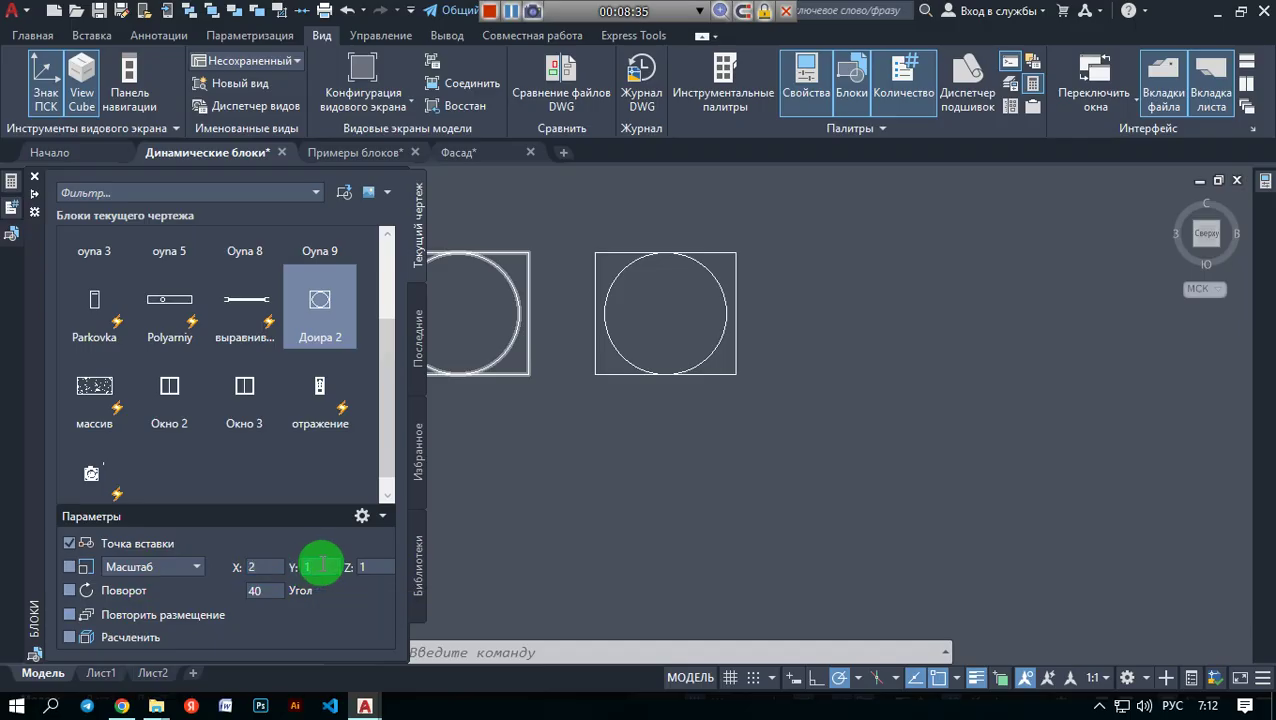
type("22")
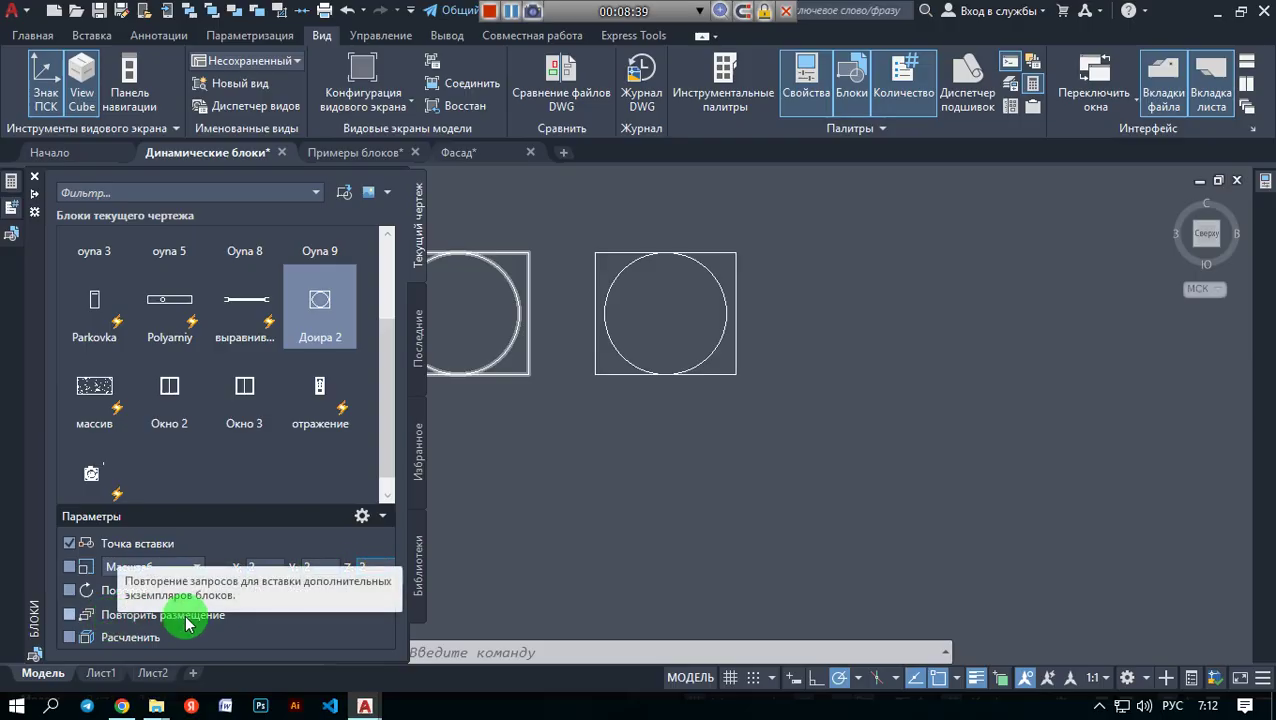
left_click(76, 640)
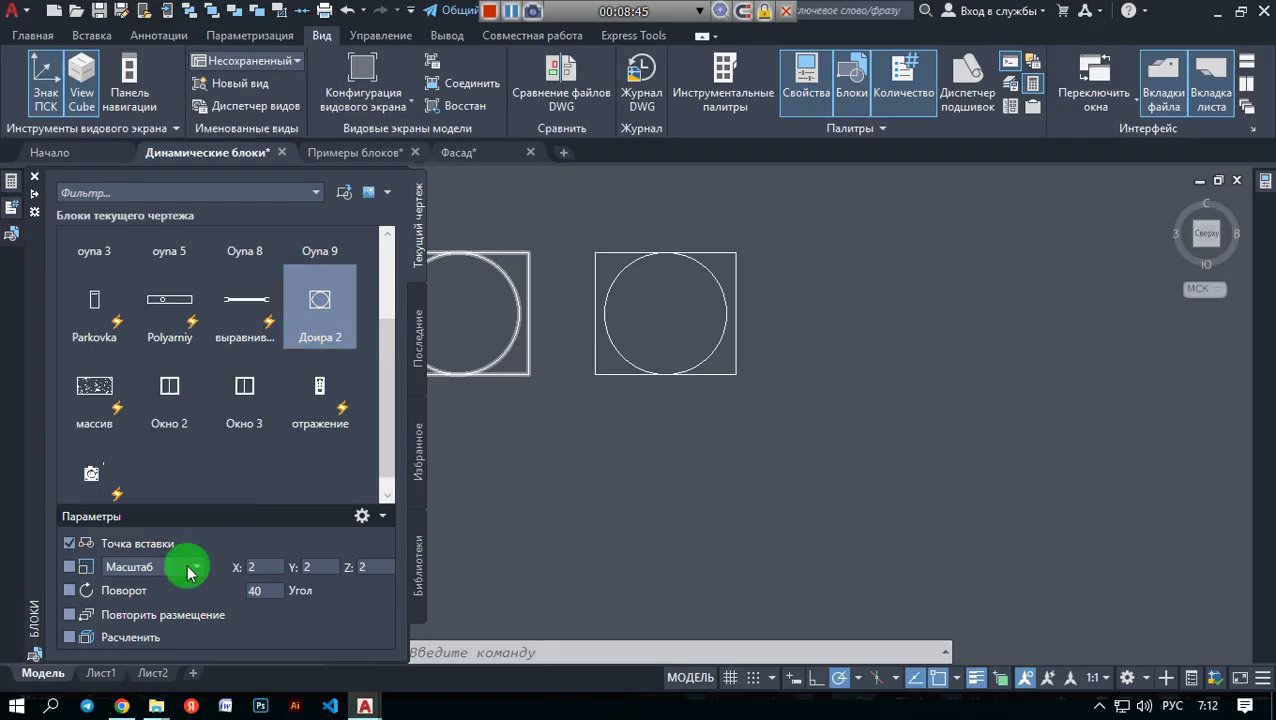
- Try placing the enlarged, rotated Доира 2 block between the two existing circle blocks, and undo that insertion
left_click(318, 314)
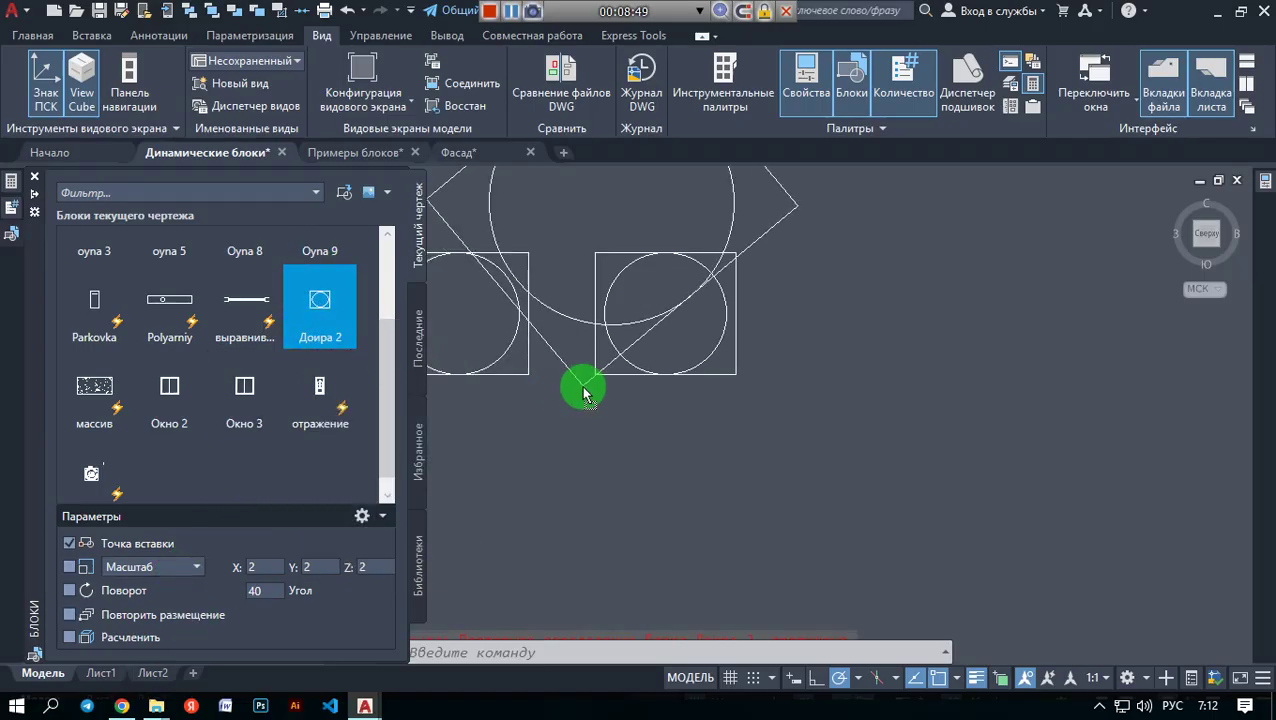
left_click(541, 379)
scroll(621, 300, "down", 2)
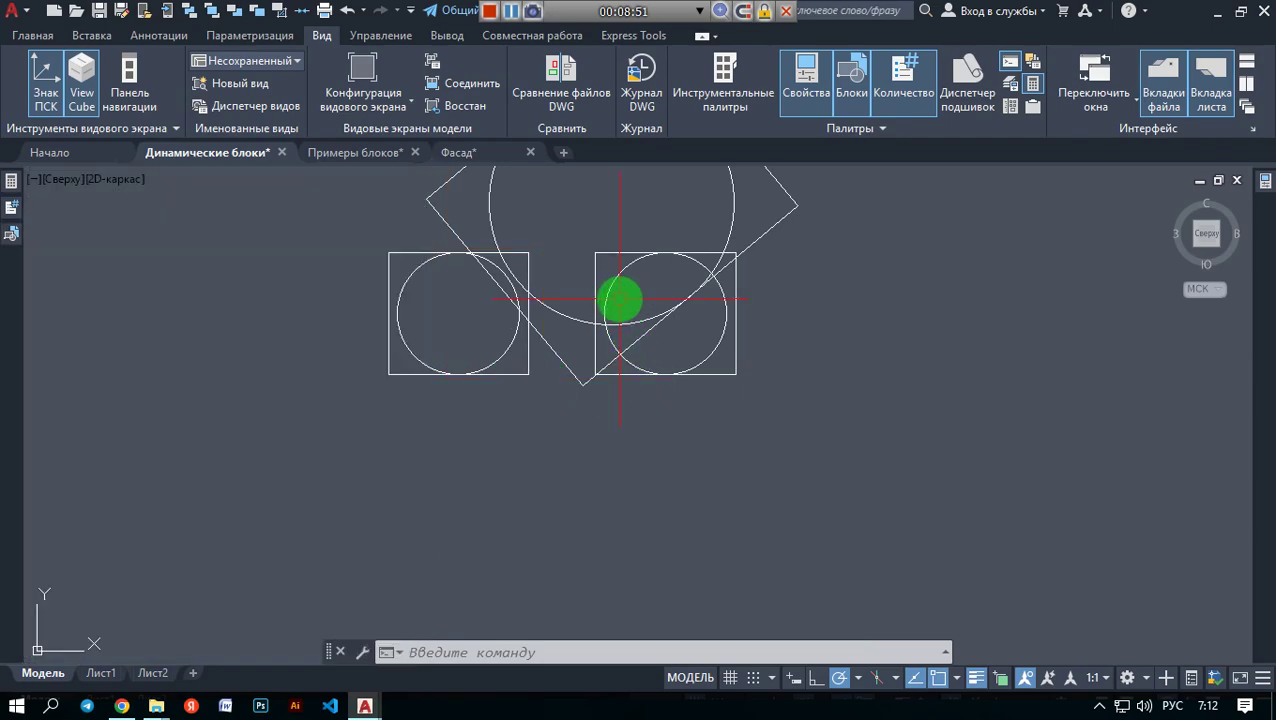
middle_click_drag(618, 296, 572, 383)
scroll(572, 383, "up", 2)
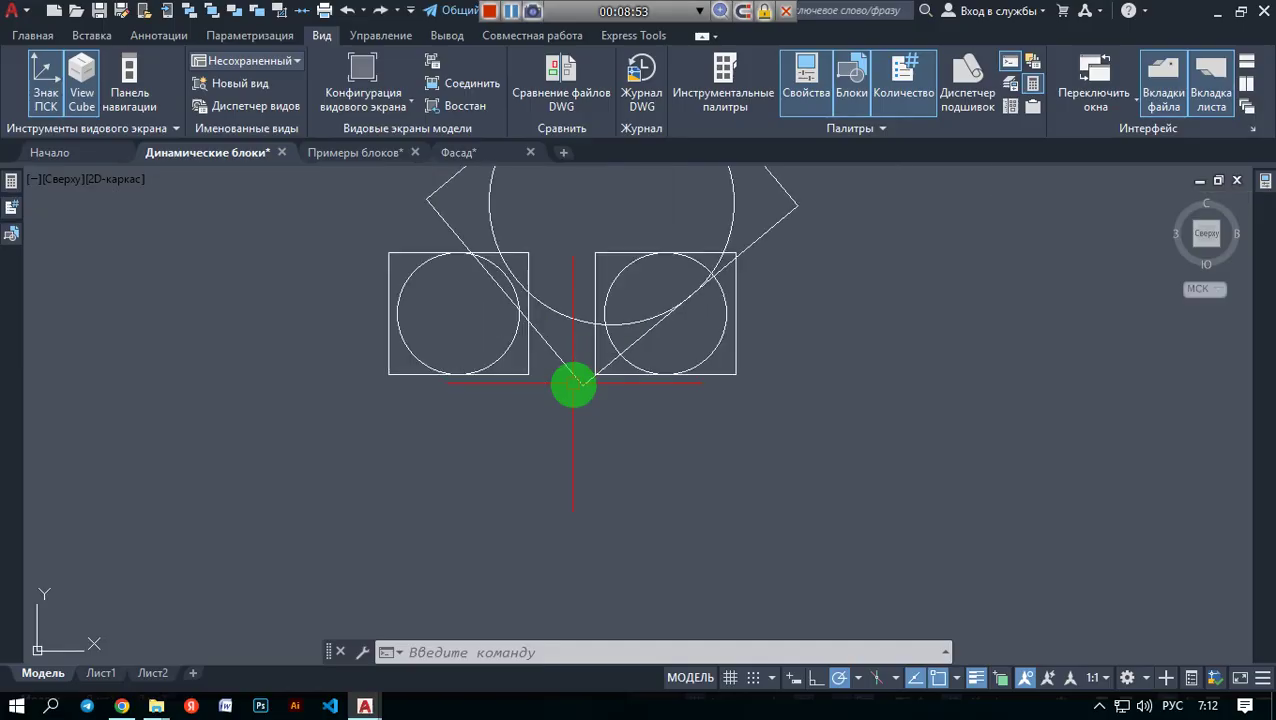
key("Escape")
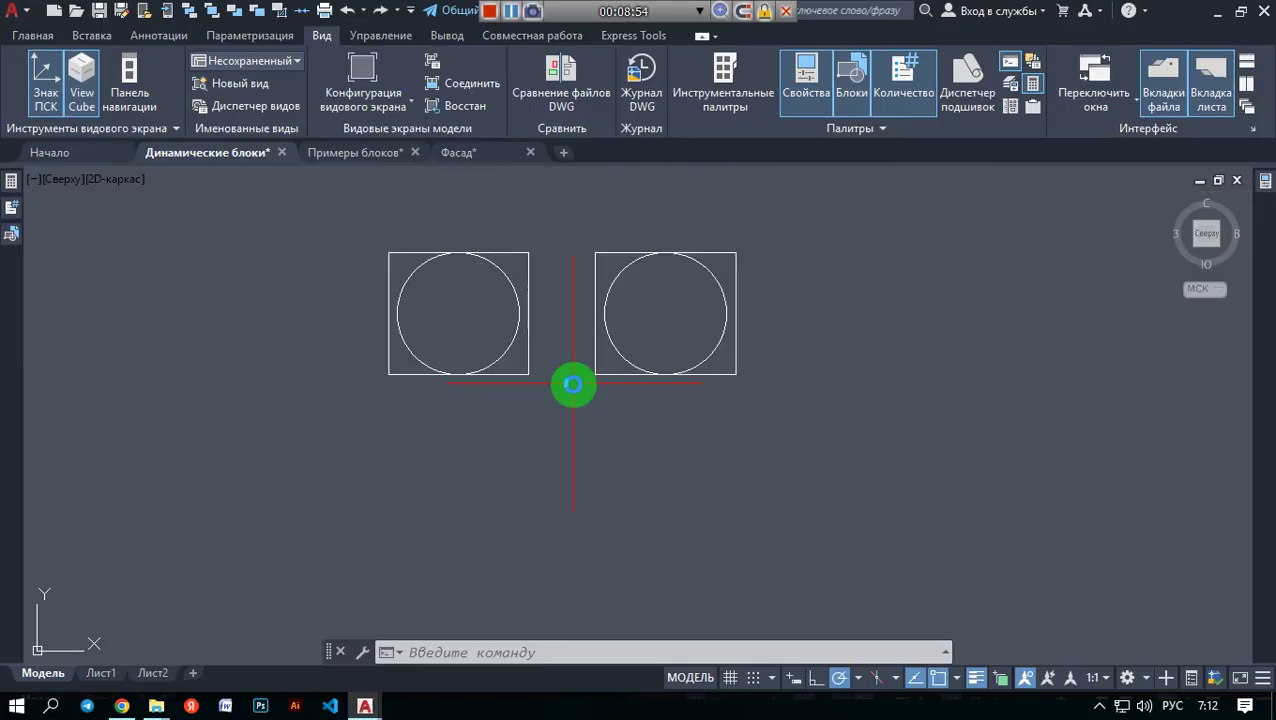
- Insert the Доира 2 block at scale 2 and 40° rotation, to the right of the two existing circle blocks
left_click(843, 100)
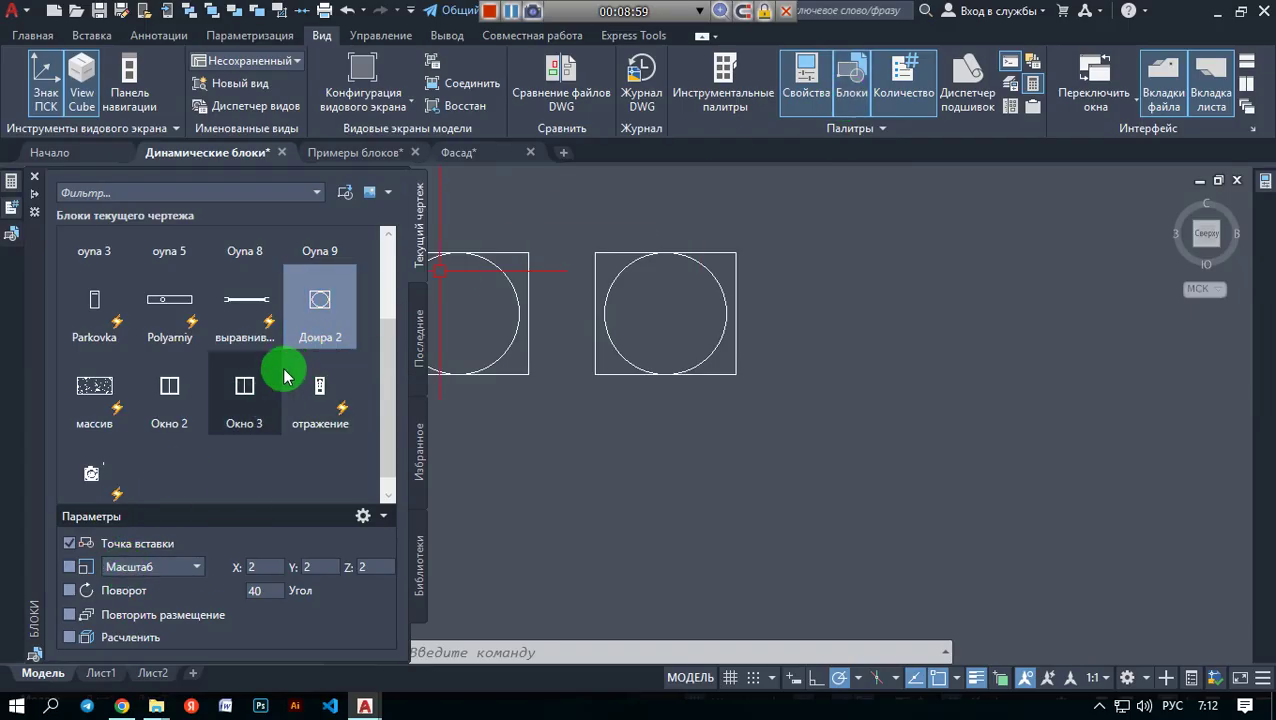
left_click_drag(319, 318, 900, 588)
left_click(917, 508)
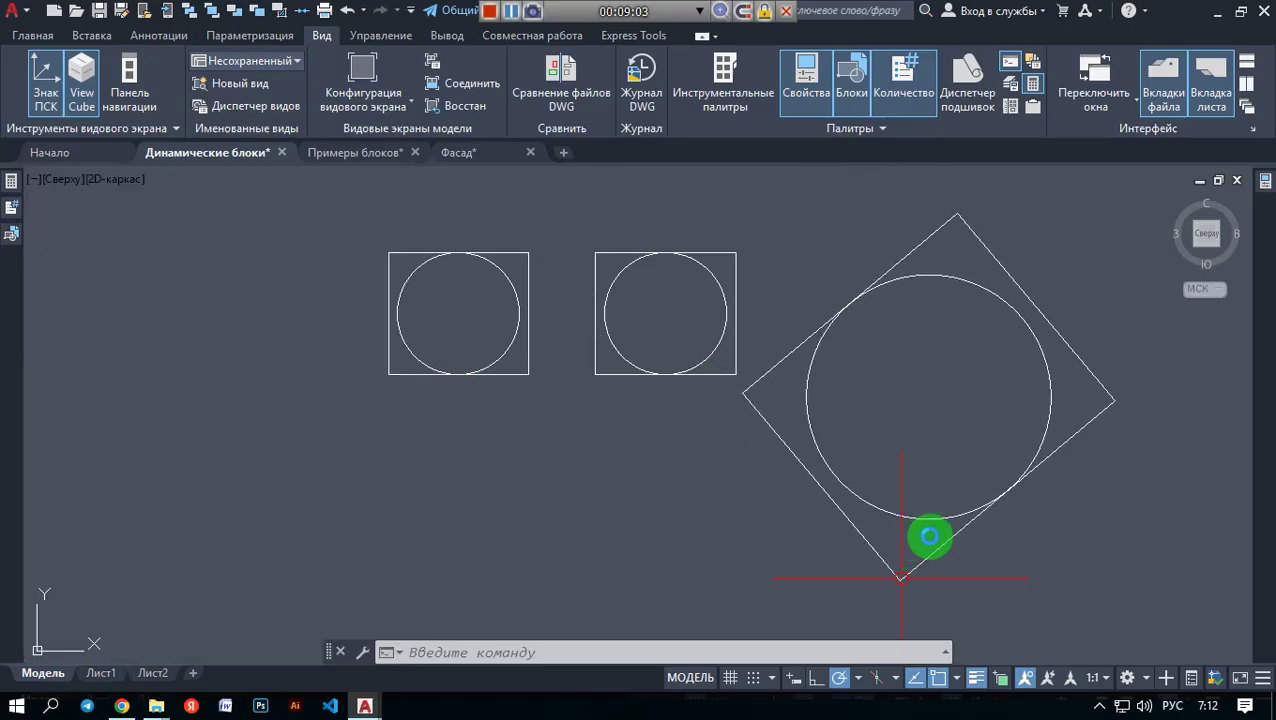
scroll(930, 537, "down", 3)
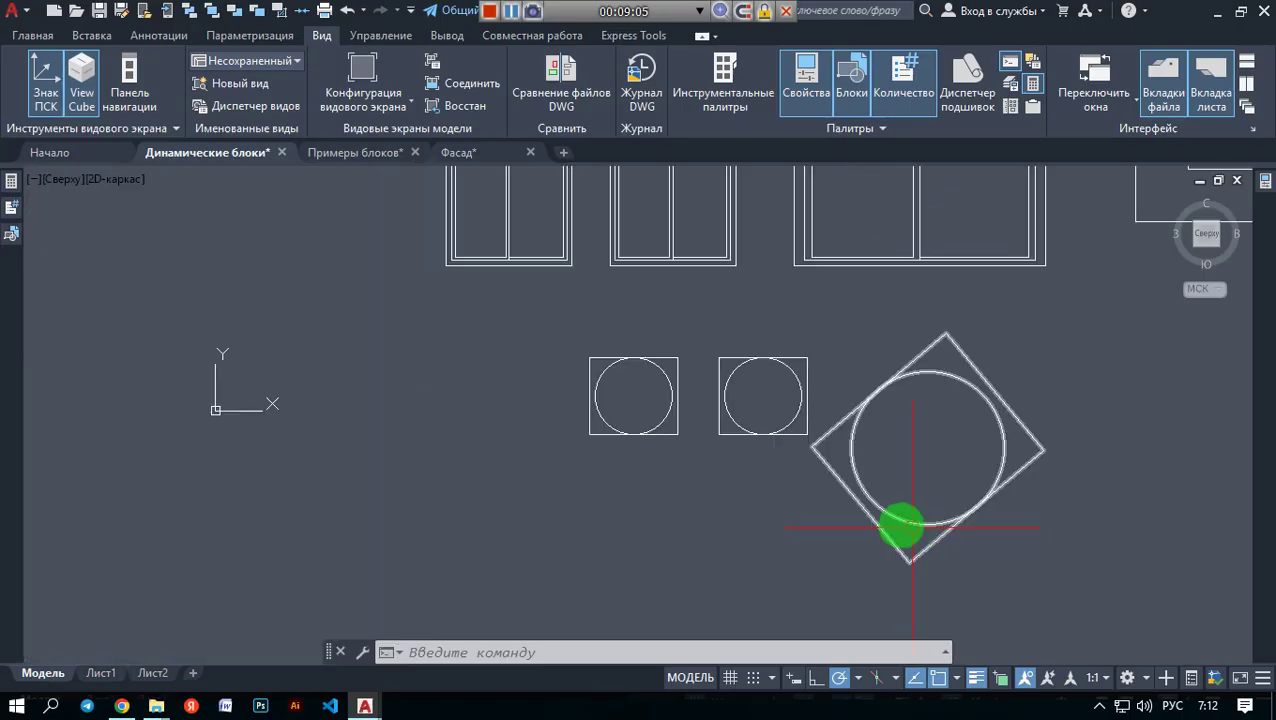
middle_click_drag(901, 526, 798, 522)
- Try to insert the oyna 3 window block from the current drawing with the explode option turned on
left_click(850, 93)
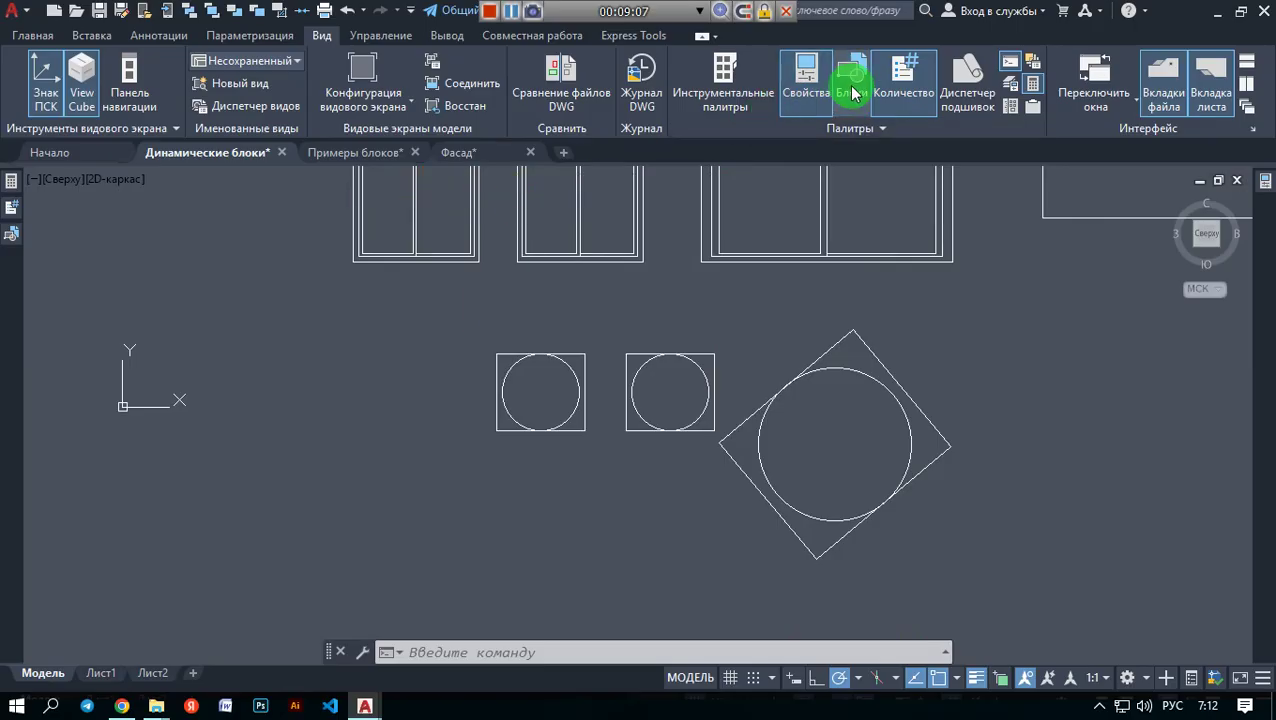
scroll(130, 350, "up", 1)
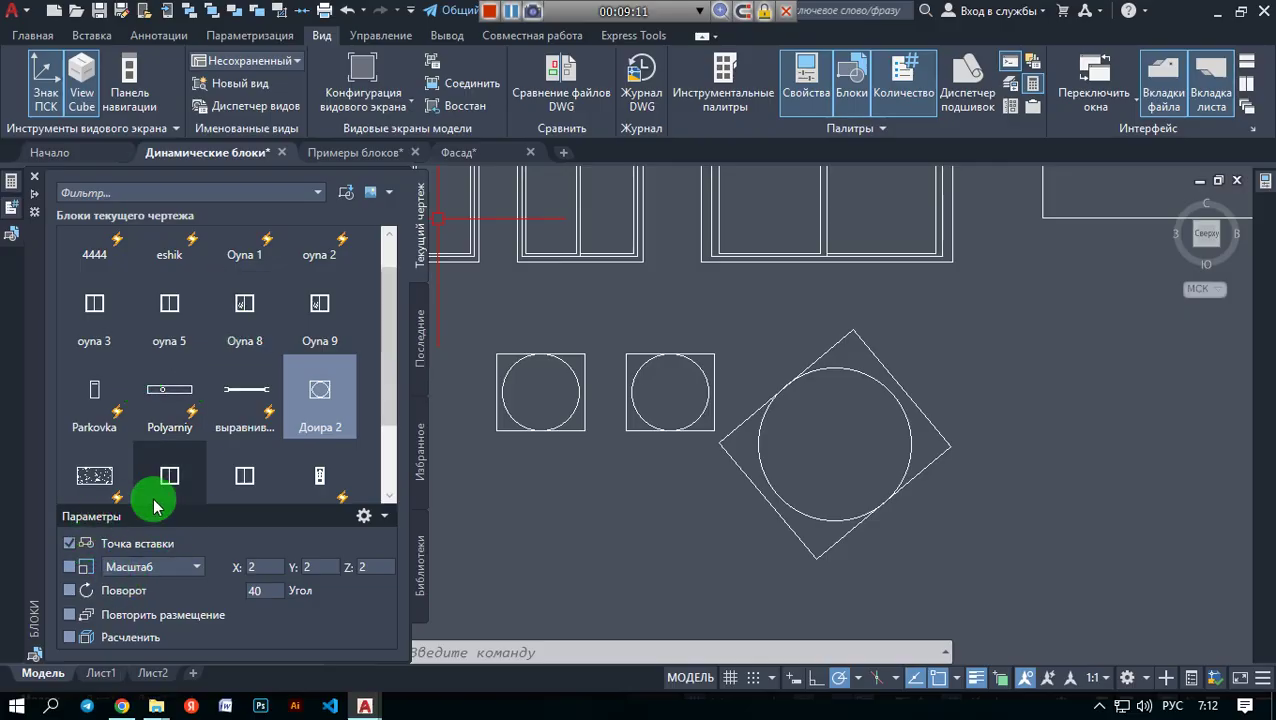
scroll(190, 430, "down", 1)
scroll(157, 365, "up", 2)
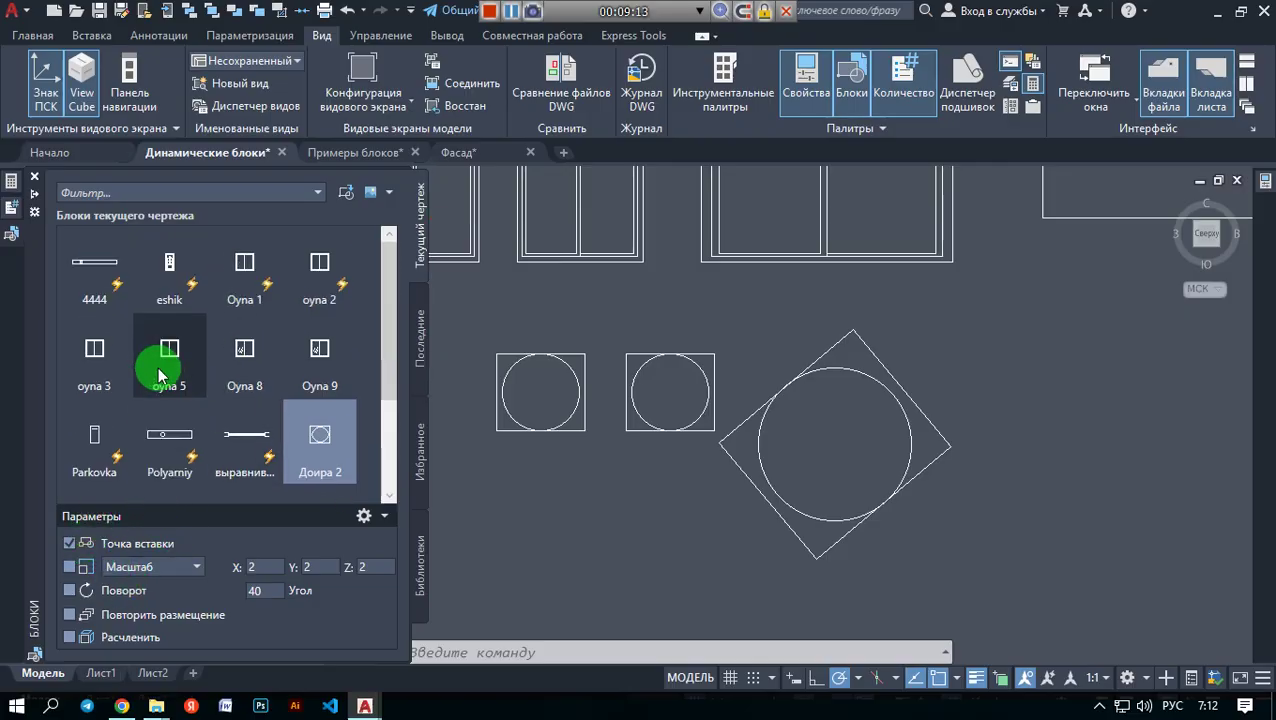
left_click(108, 376)
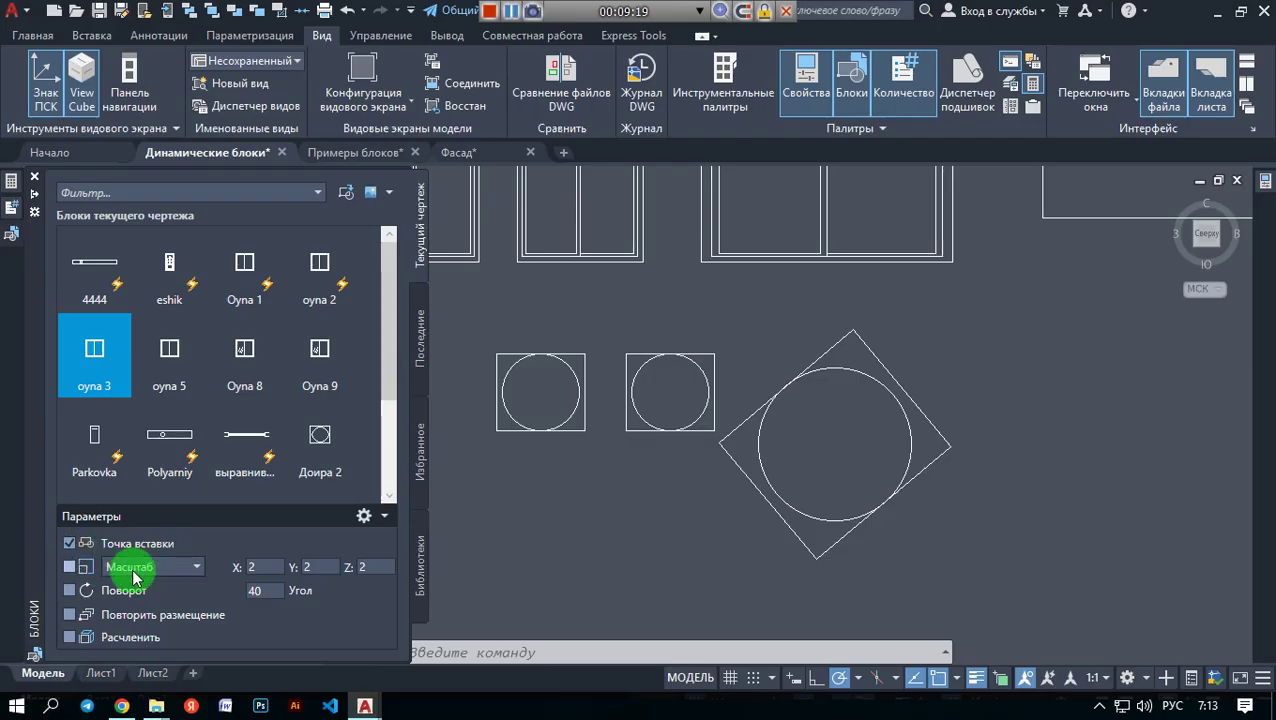
left_click(70, 637)
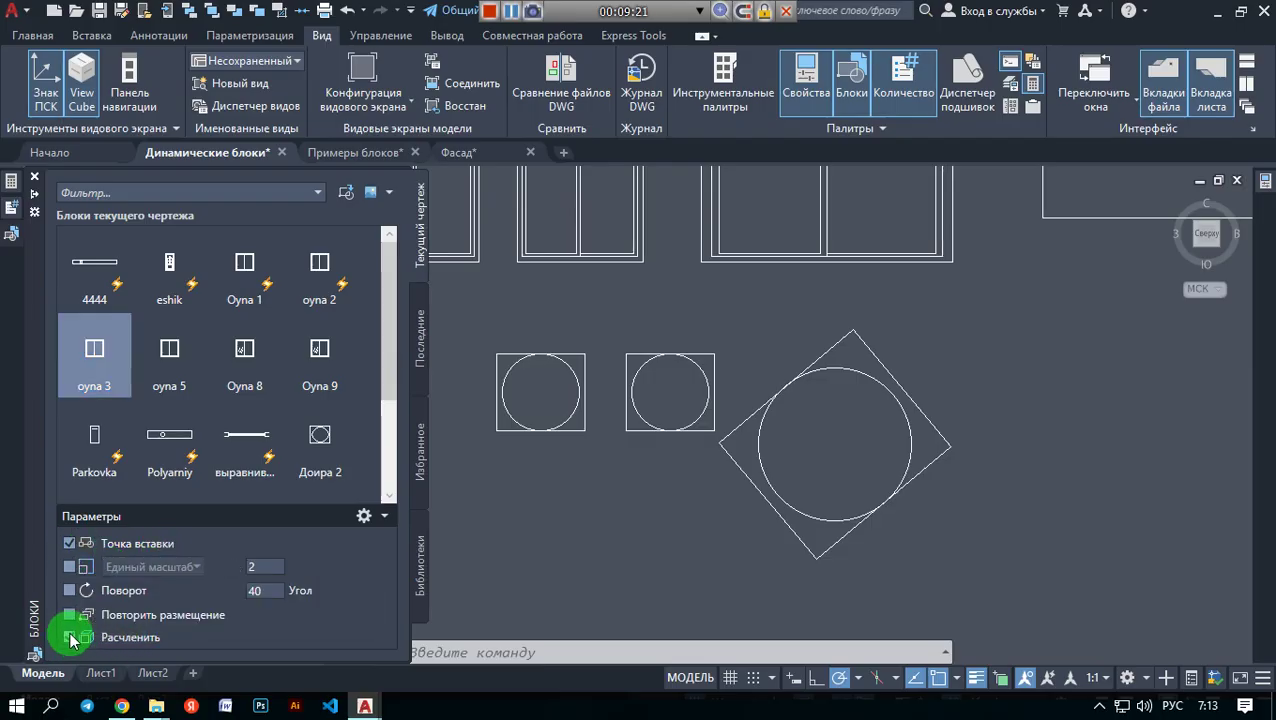
left_click(80, 350)
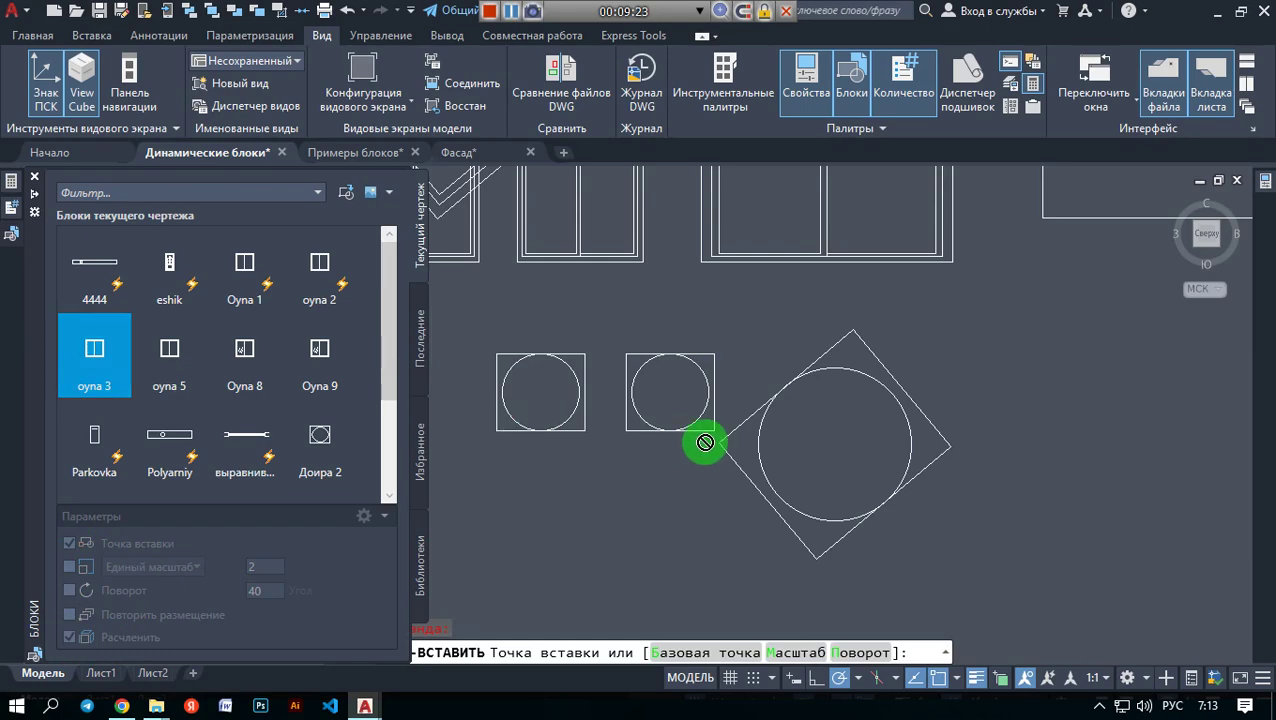
key("Escape")
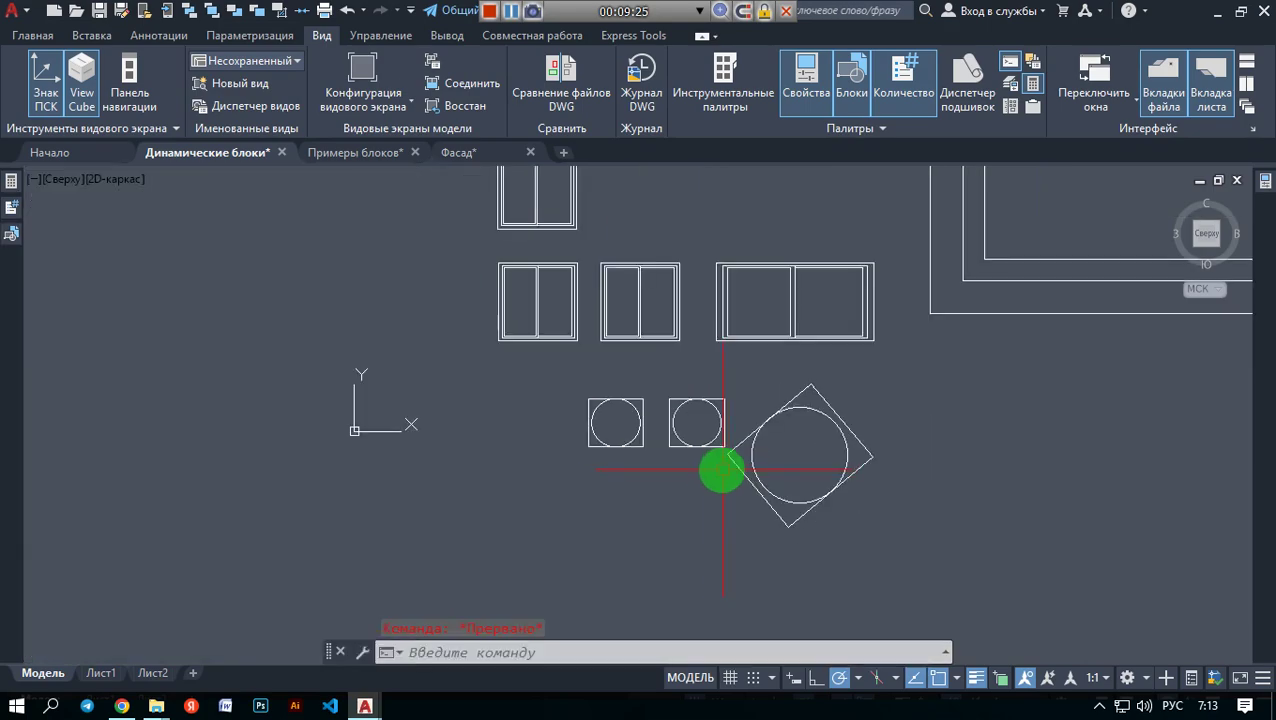
- Insert the oyna 3 block unexploded at per-axis scale 2 and 40° rotation, to the right of the enlarged circle block
left_click(854, 100)
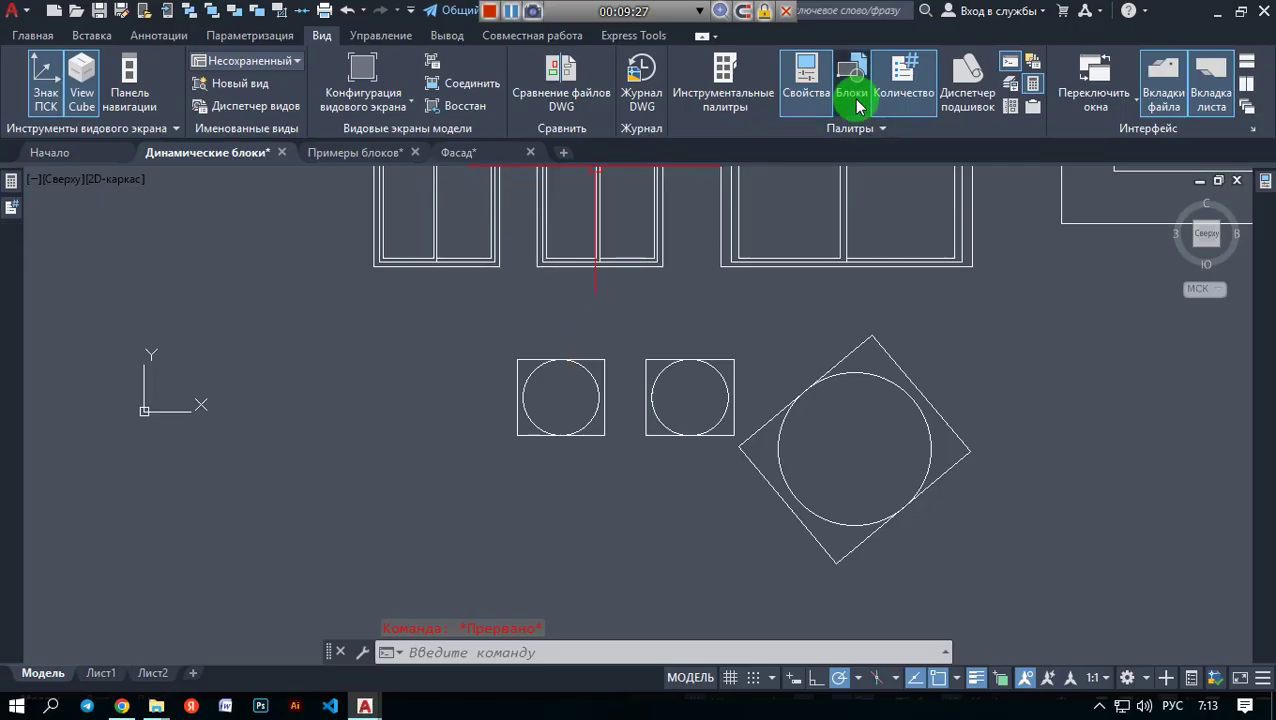
left_click(857, 97)
left_click(103, 400)
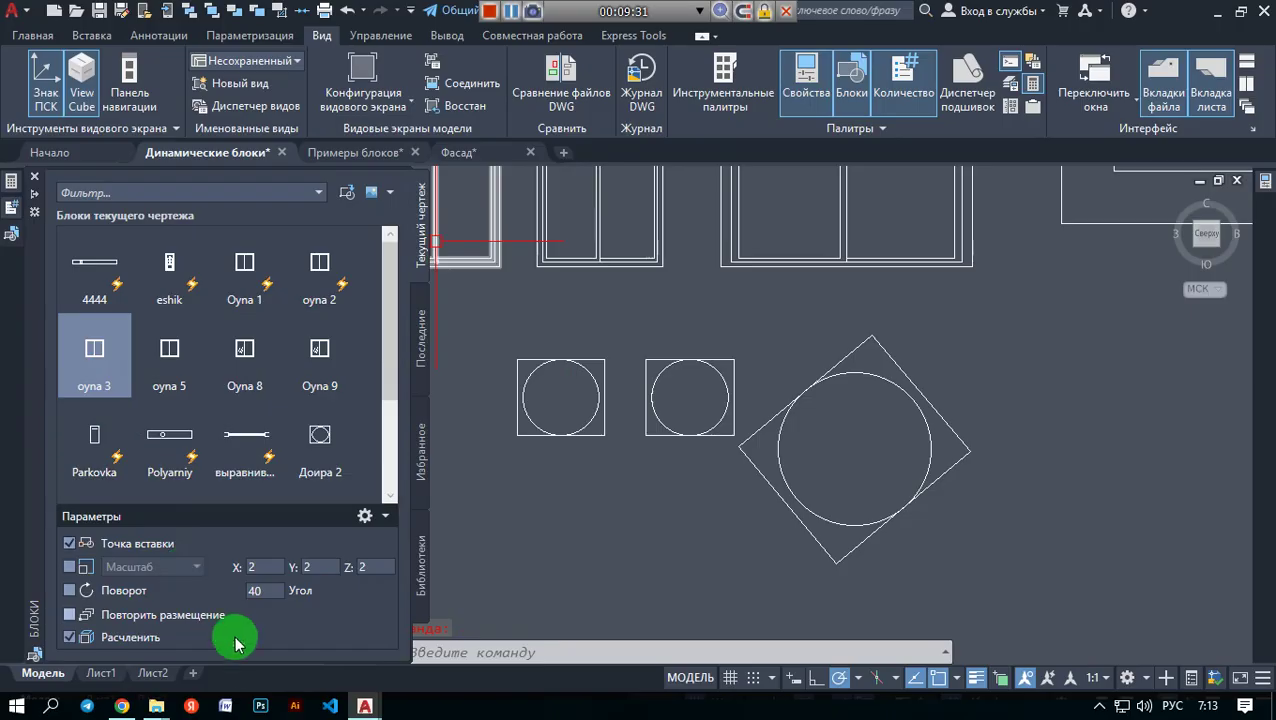
left_click(70, 638)
left_click(100, 368)
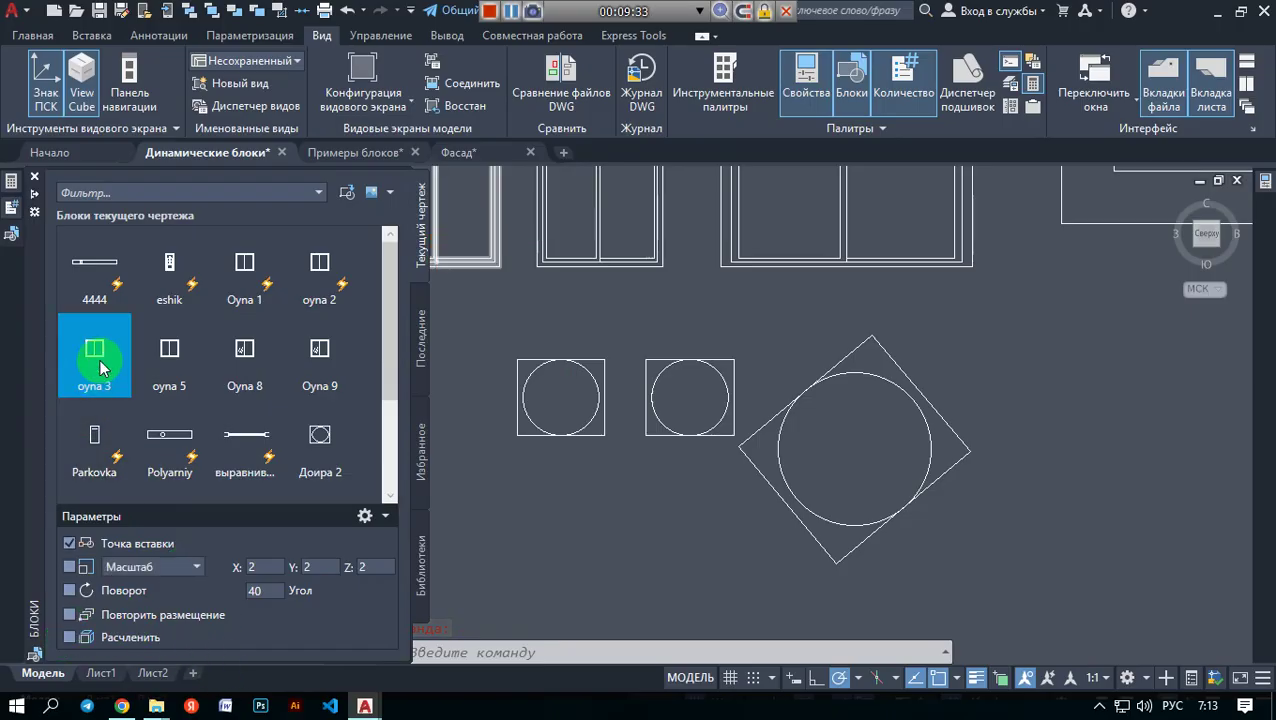
left_click(141, 568)
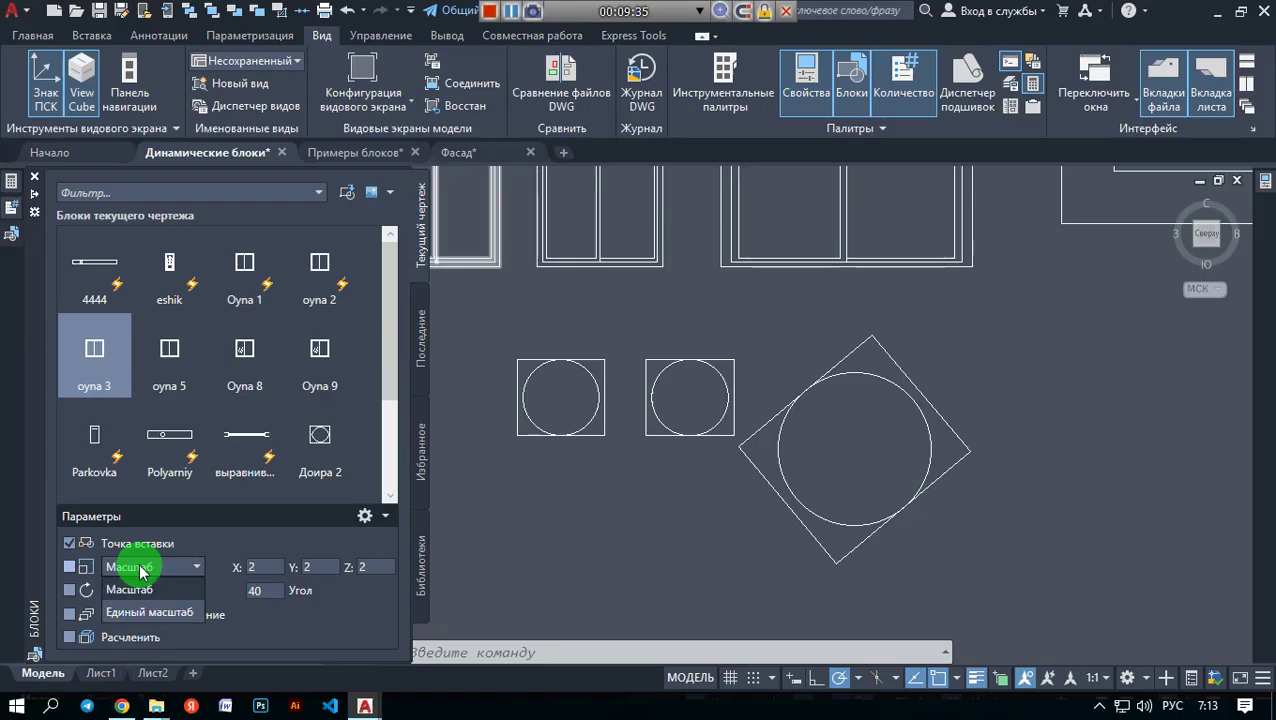
left_click(129, 589)
left_click(137, 362)
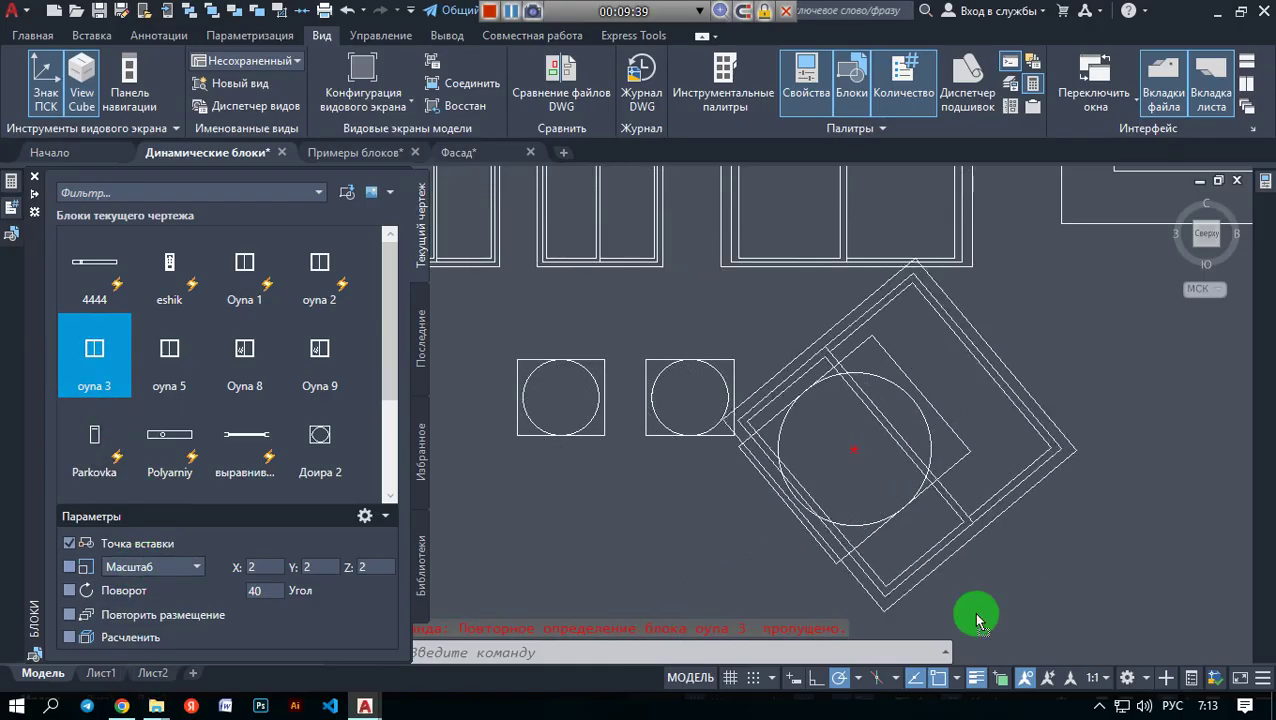
left_click(1099, 616)
mouse_move(1105, 604)
middle_mouse_down()
mouse_move(911, 615)
mouse_move(716, 517)
middle_mouse_up()
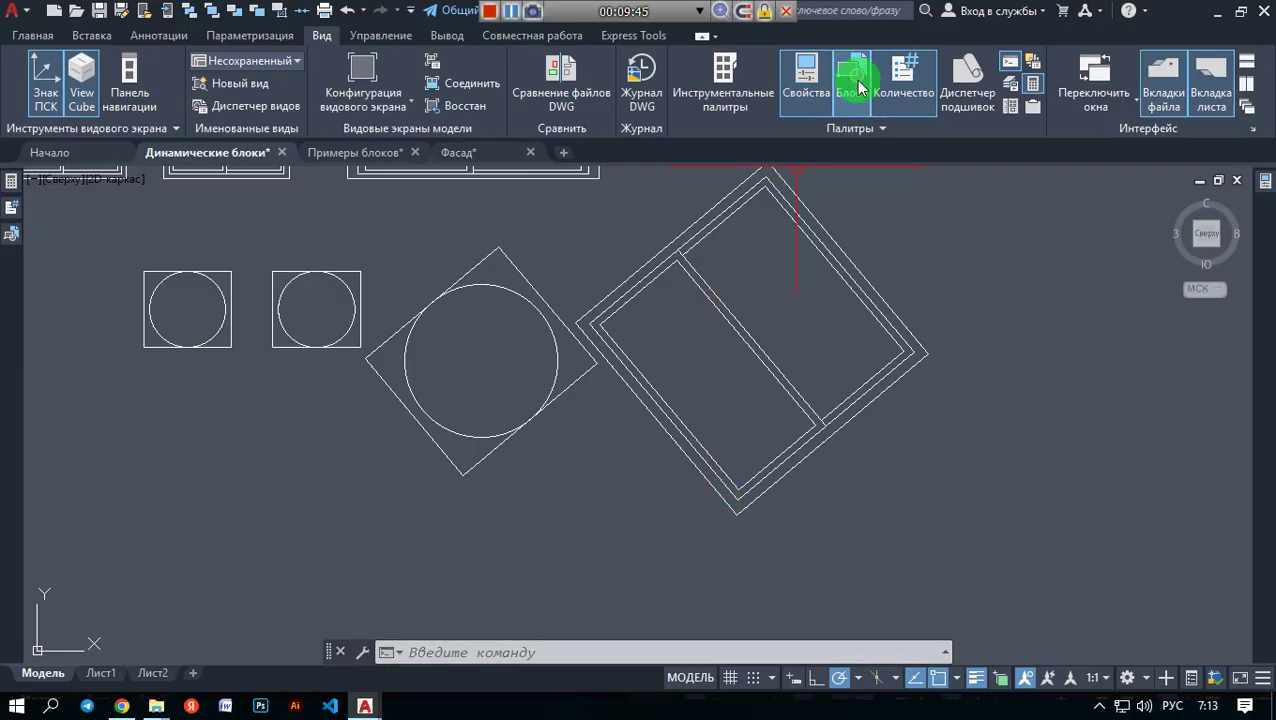
- Start inserting the Доира 2 block by its name at the command prompt and set its X, Y and Z scale to 2
left_click(504, 656)
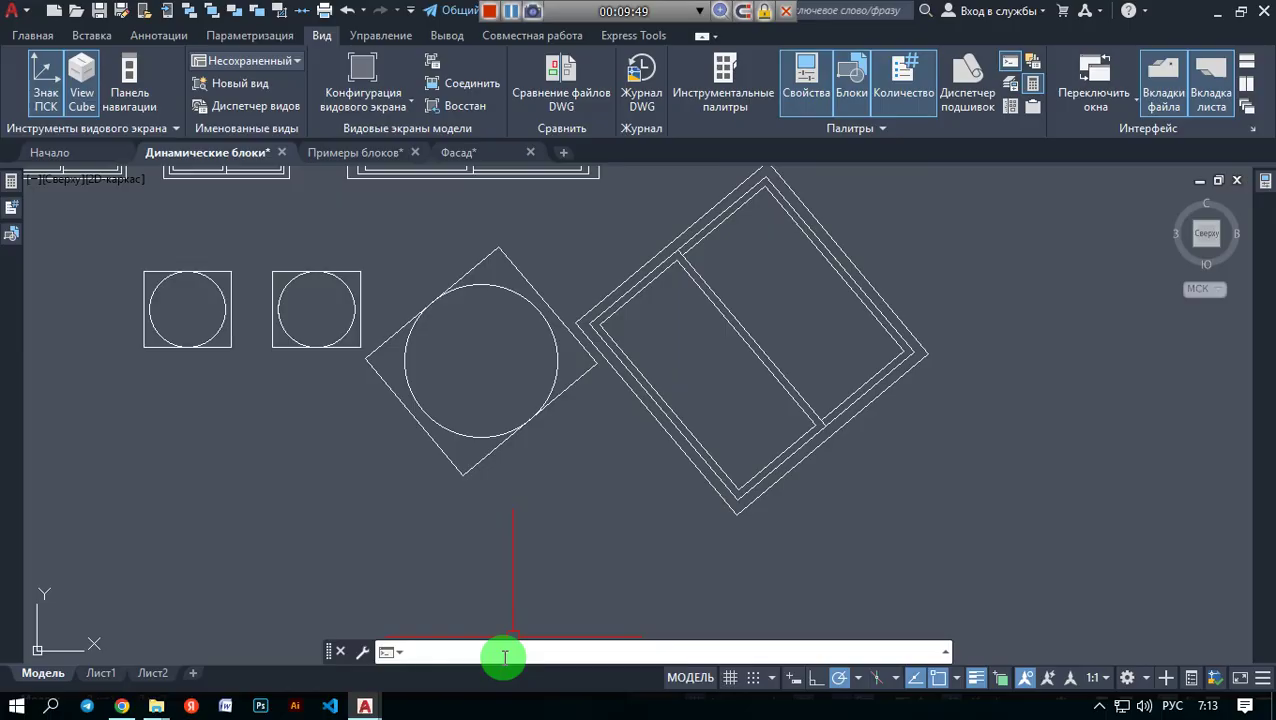
type("дои")
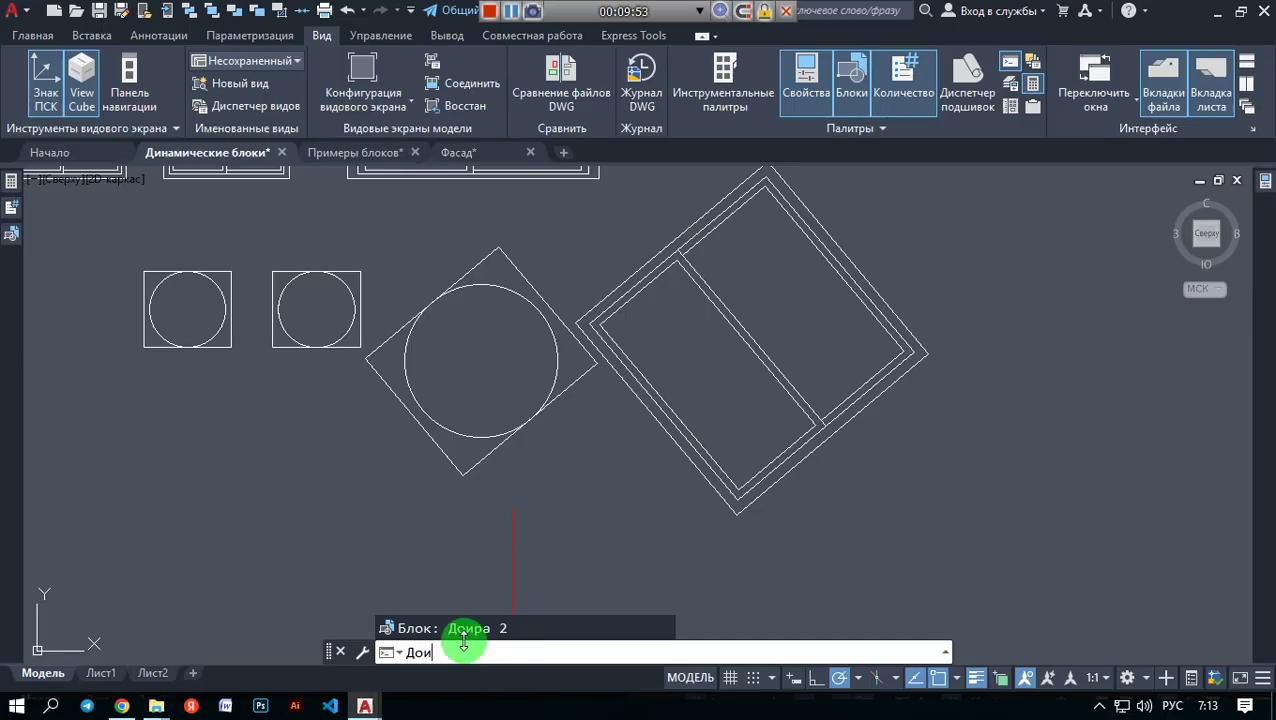
left_click(480, 636)
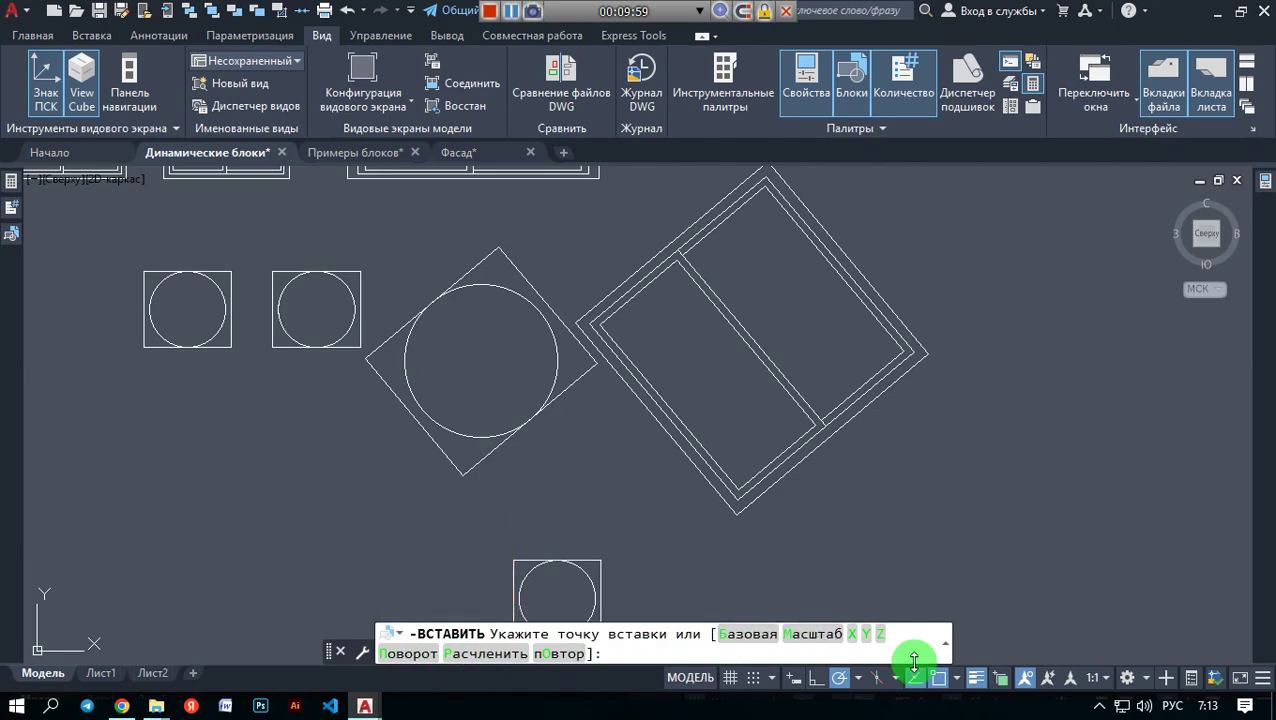
left_click(795, 634)
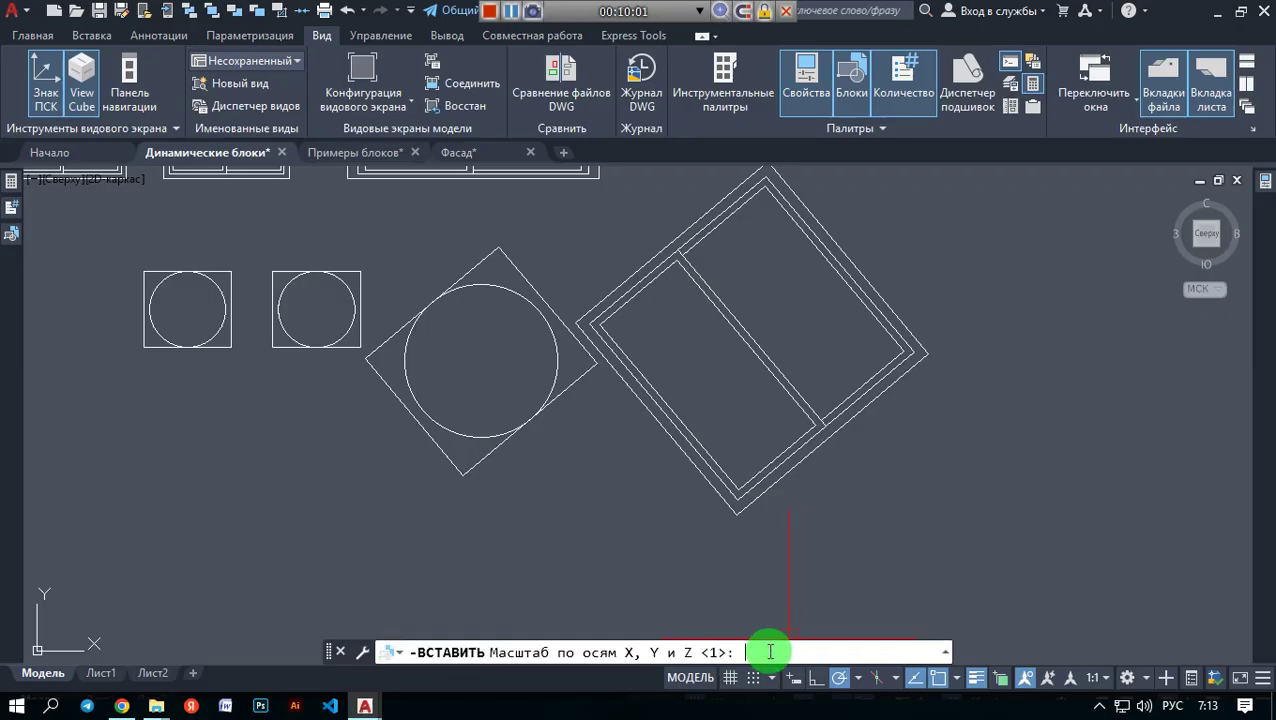
key("Return")
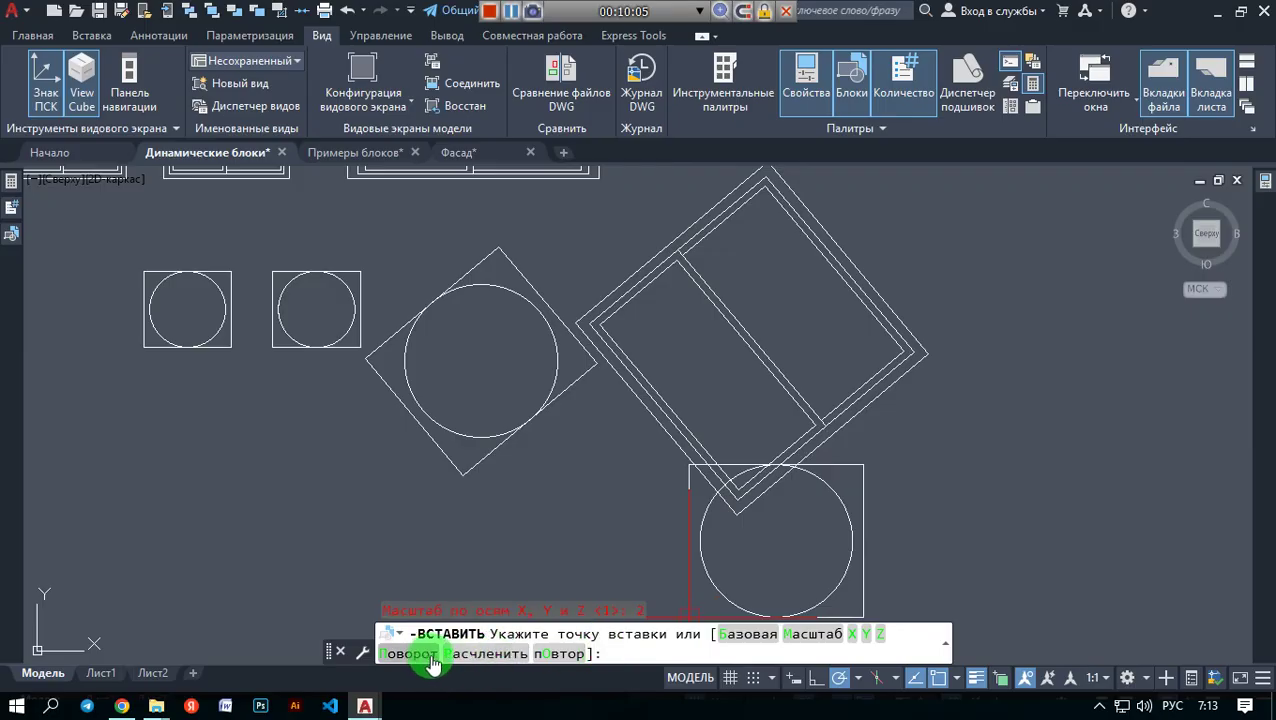
- Give the Доира 2 block a rotation angle and place it to the right of the rotated window block
left_click(406, 654)
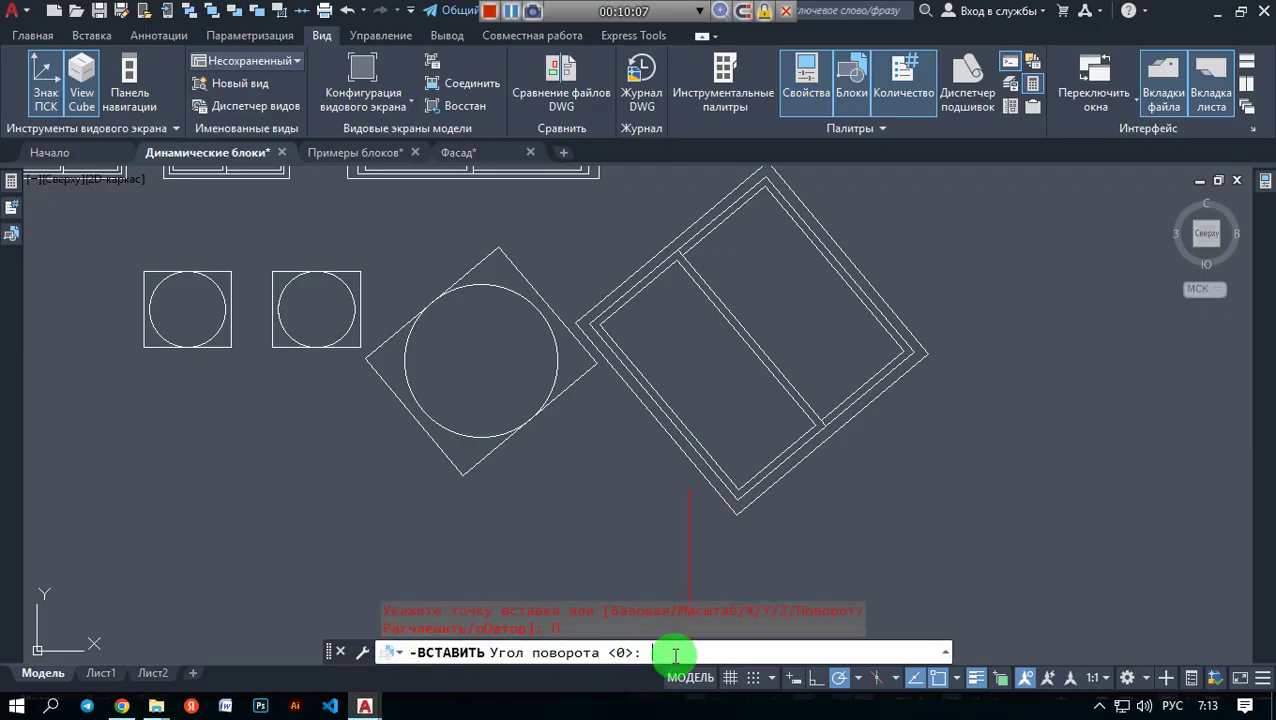
key("Return")
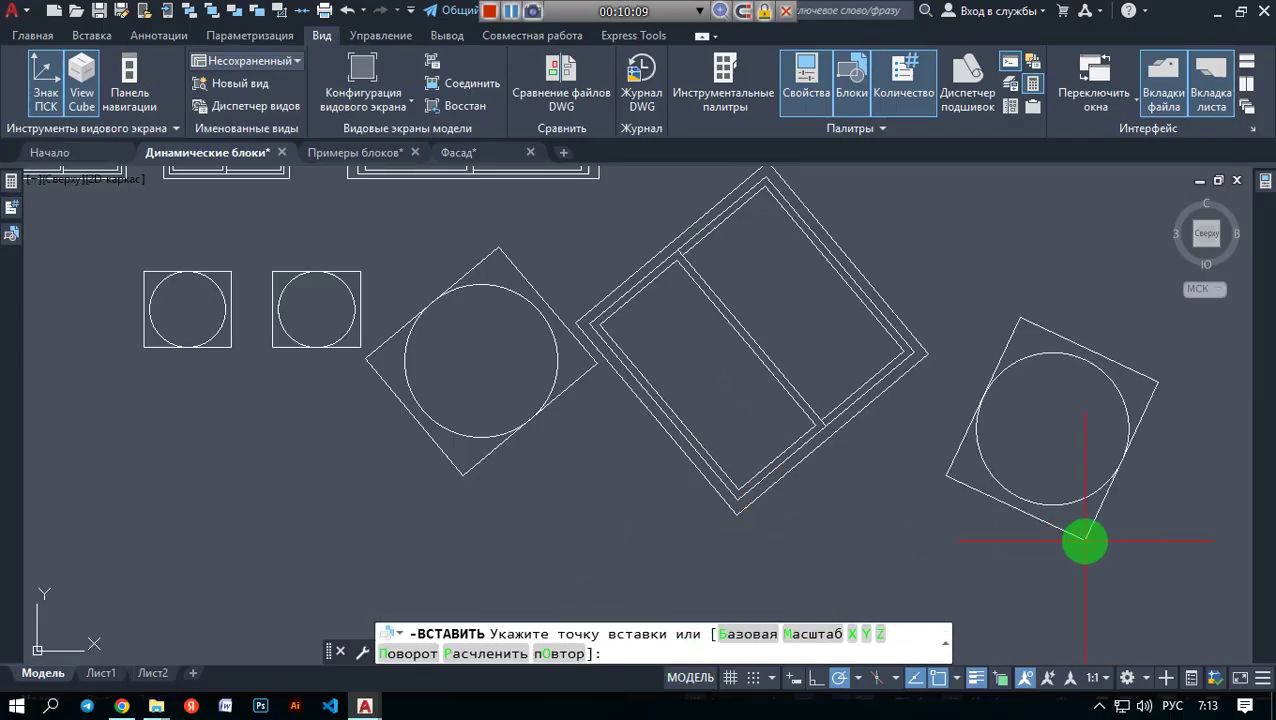
scroll(872, 530, "down", 2)
scroll(750, 477, "up", 2)
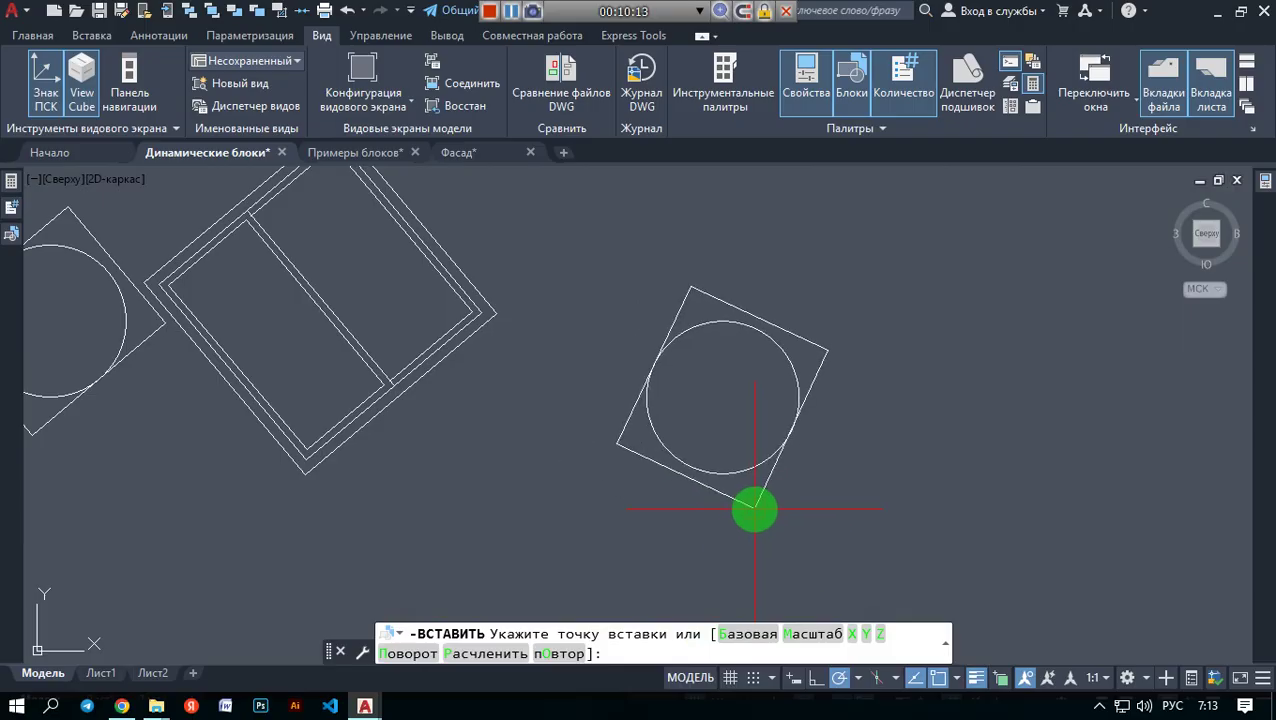
left_click(753, 507)
scroll(754, 507, "down", 4)
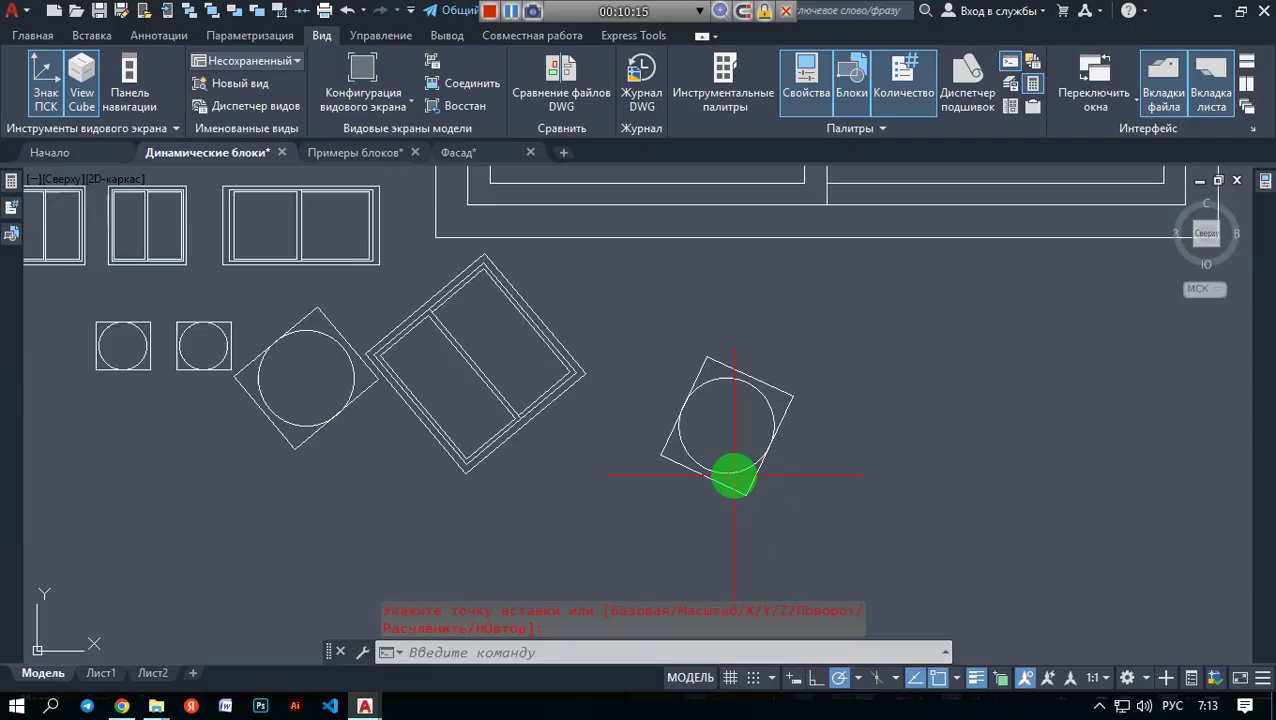
scroll(726, 470, "up", 2)
scroll(698, 472, "up", 3)
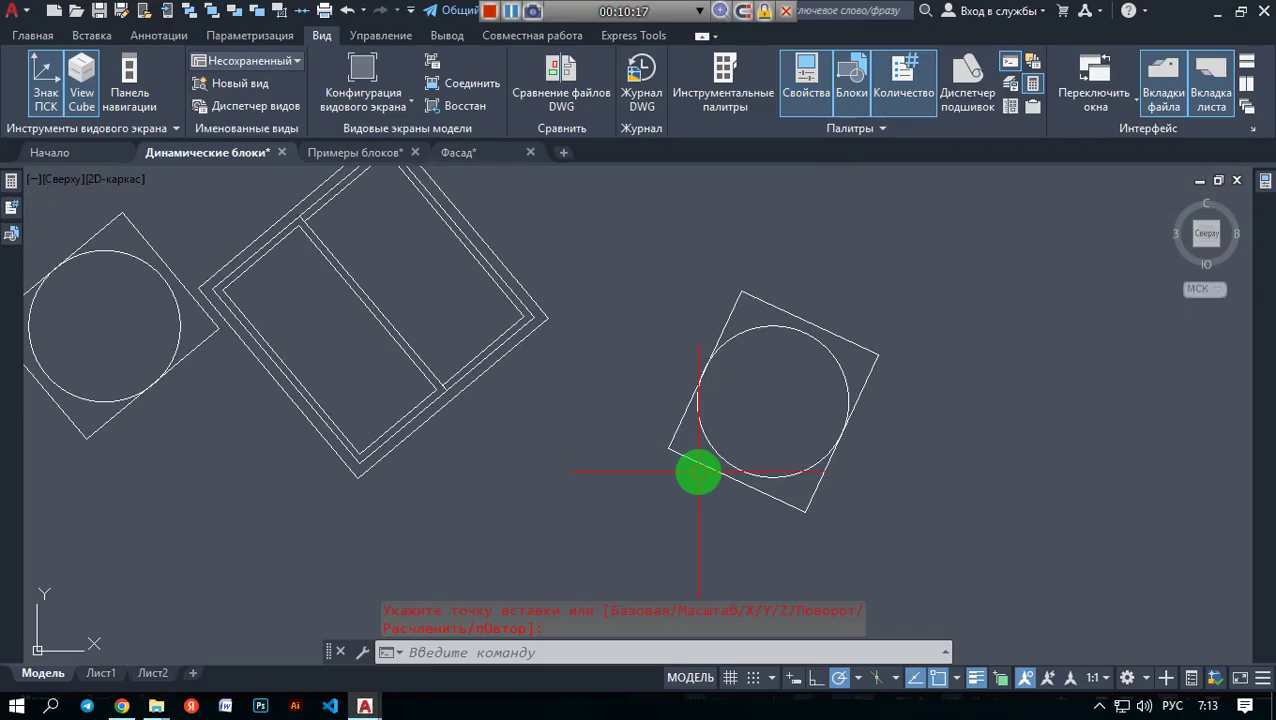
scroll(698, 466, "down", 3)
scroll(601, 416, "down", 2)
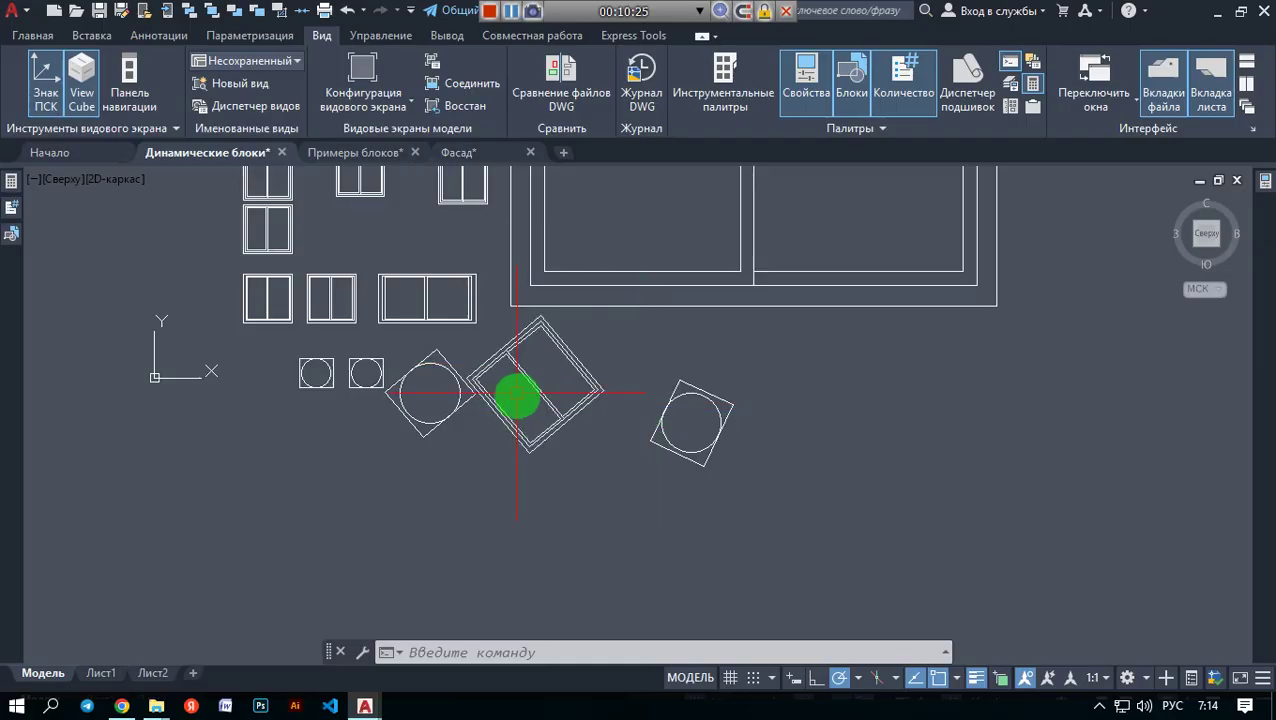
scroll(521, 413, "up", 2)
scroll(521, 415, "up", 2)
scroll(519, 415, "down", 4)
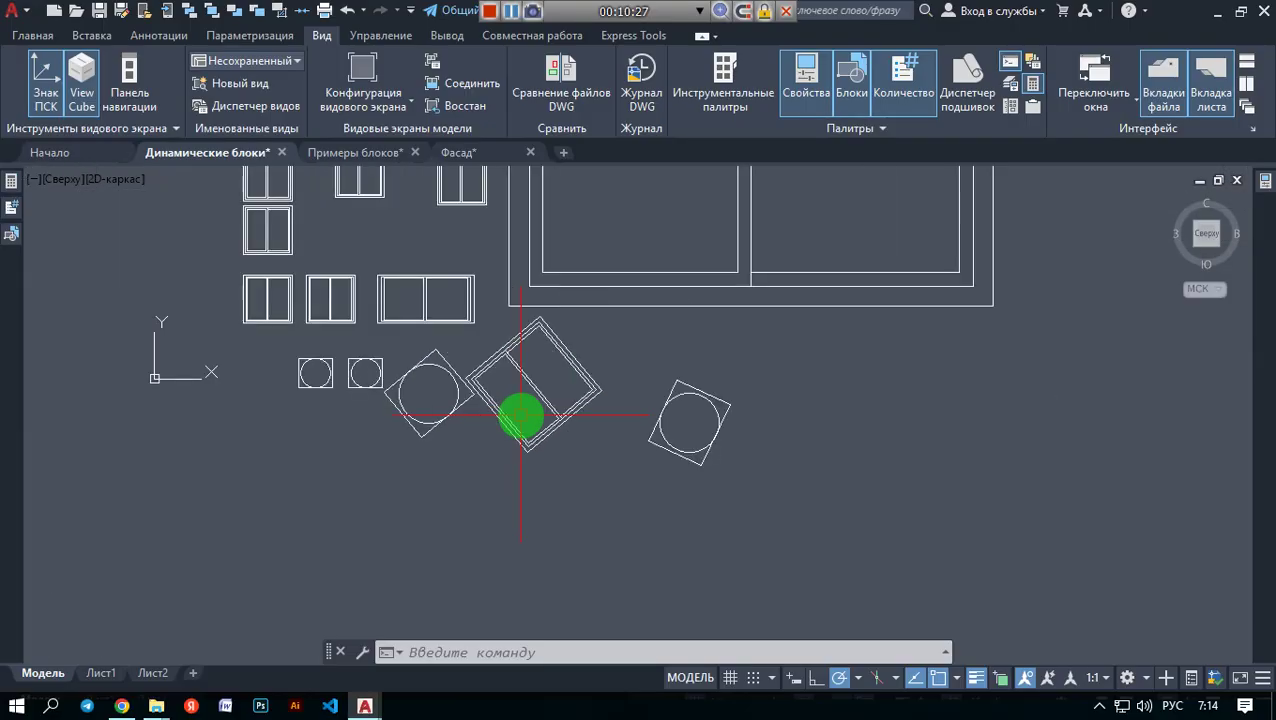
scroll(519, 415, "up", 2)
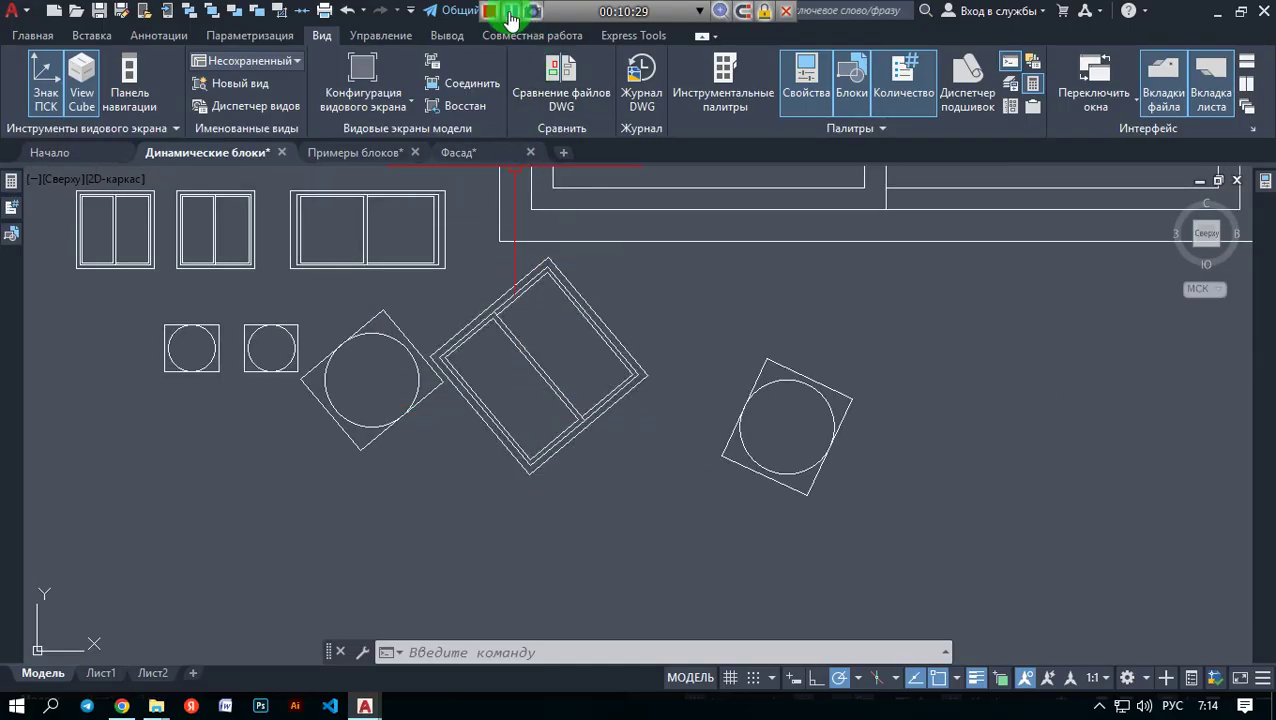